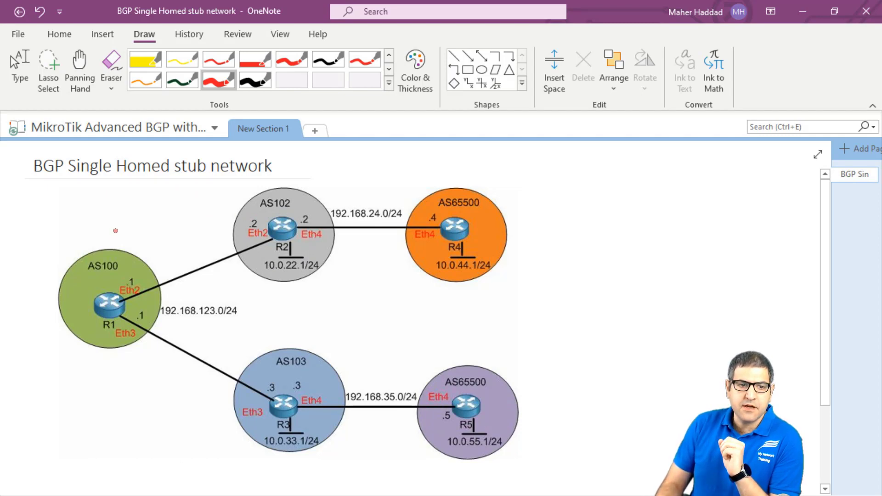
Draw red arrows above AS100, AS102, AS103 and both AS65500 circles, and sketch a red cloud connected to R1
{"action": "mouse_move", "coordinate": [120, 222]}
{"action": "left_mouse_down"}
{"action": "mouse_move", "coordinate": [111, 235]}
{"action": "mouse_move", "coordinate": [124, 237]}
{"action": "left_mouse_up"}
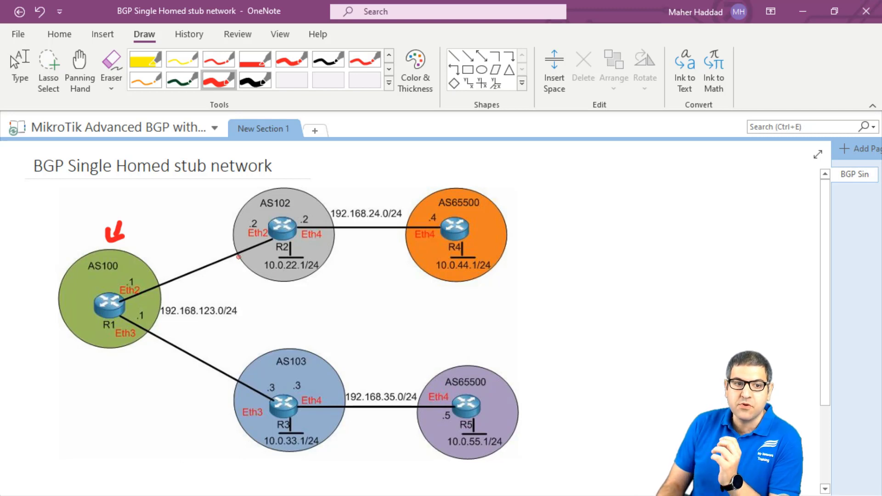
{"action": "mouse_move", "coordinate": [98, 304]}
{"action": "left_mouse_down"}
{"action": "mouse_move", "coordinate": [14, 300]}
{"action": "mouse_move", "coordinate": [68, 330]}
{"action": "mouse_move", "coordinate": [48, 317]}
{"action": "left_mouse_up"}
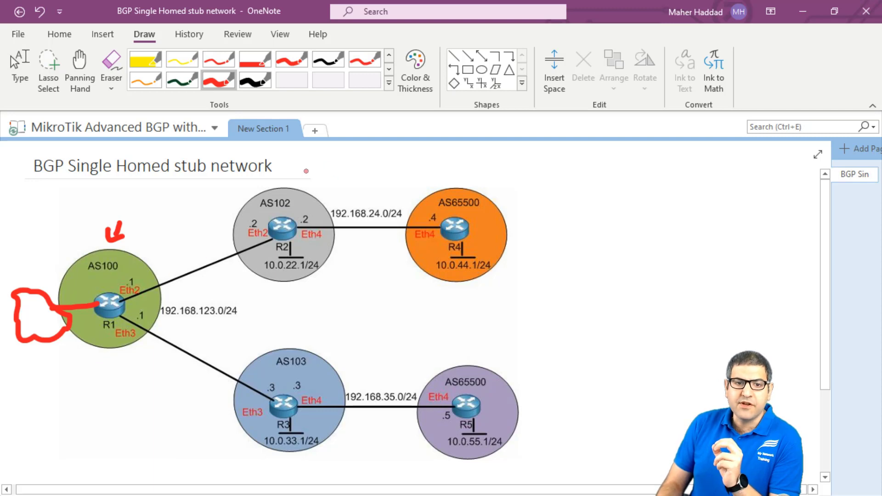
{"action": "left_click_drag", "start_coordinate": [325, 166], "coordinate": [322, 182]}
{"action": "left_click_drag", "start_coordinate": [315, 172], "coordinate": [322, 182]}
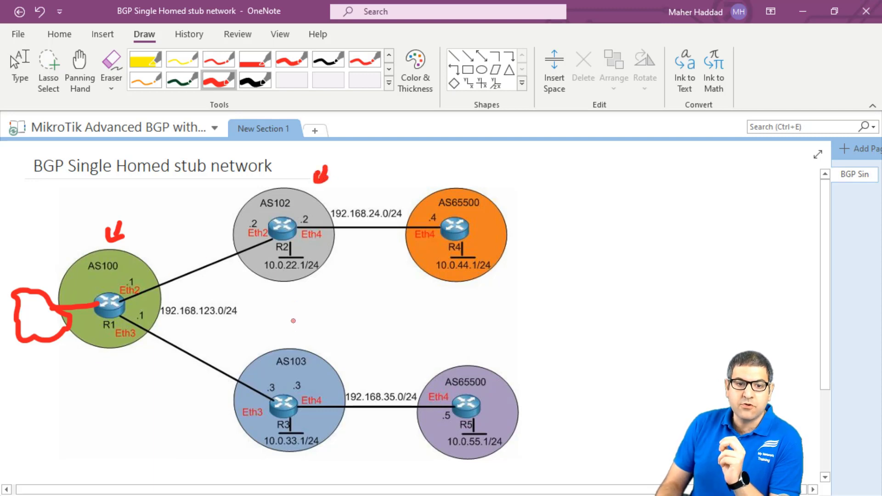
{"action": "left_click_drag", "start_coordinate": [292, 322], "coordinate": [290, 345]}
{"action": "mouse_move", "coordinate": [281, 332]}
{"action": "left_mouse_down"}
{"action": "mouse_move", "coordinate": [289, 347]}
{"action": "mouse_move", "coordinate": [303, 337]}
{"action": "left_mouse_up"}
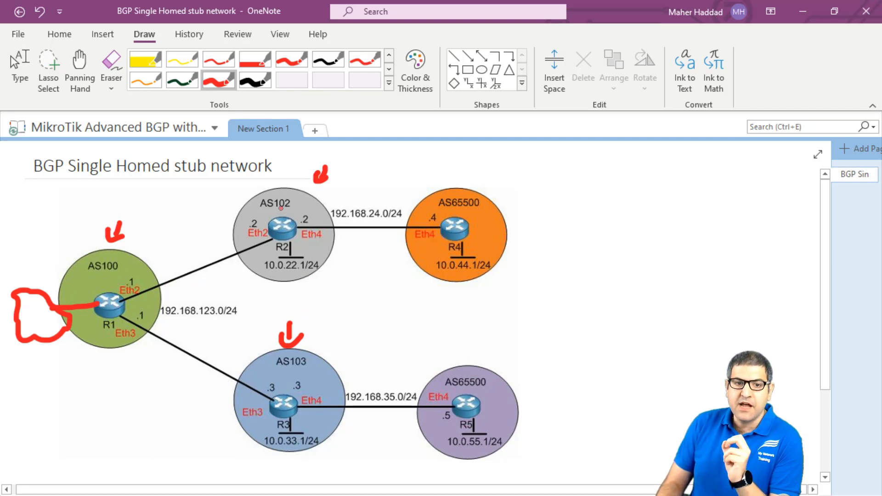
{"action": "mouse_move", "coordinate": [450, 160]}
{"action": "left_mouse_down"}
{"action": "mouse_move", "coordinate": [454, 178]}
{"action": "mouse_move", "coordinate": [468, 169]}
{"action": "left_mouse_up"}
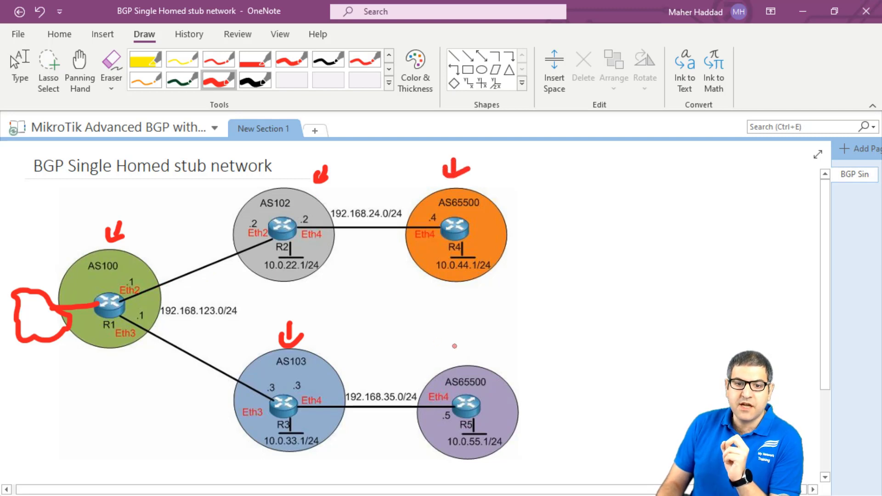
{"action": "left_click_drag", "start_coordinate": [460, 338], "coordinate": [462, 356]}
{"action": "mouse_move", "coordinate": [453, 346]}
{"action": "left_mouse_down"}
{"action": "mouse_move", "coordinate": [459, 358]}
{"action": "mouse_move", "coordinate": [473, 350]}
{"action": "left_mouse_up"}
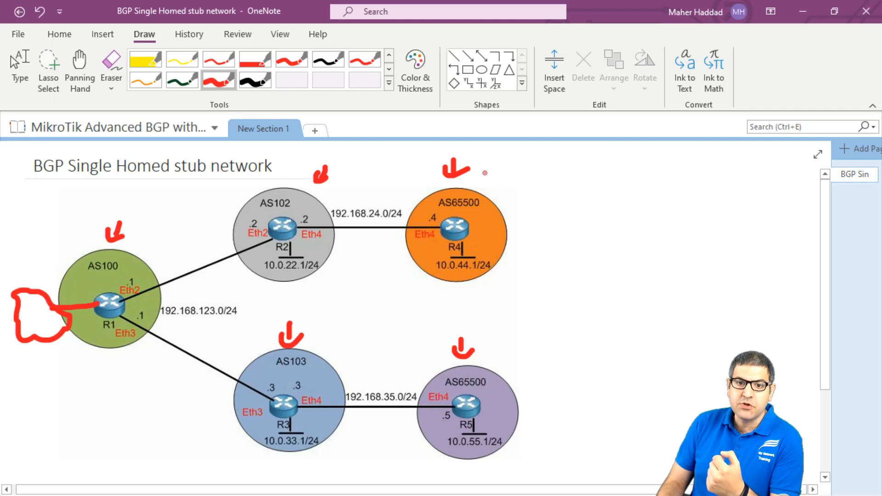
{"action": "mouse_move", "coordinate": [485, 164]}
{"action": "left_mouse_down"}
{"action": "mouse_move", "coordinate": [470, 178]}
{"action": "mouse_move", "coordinate": [492, 183]}
{"action": "left_mouse_up"}
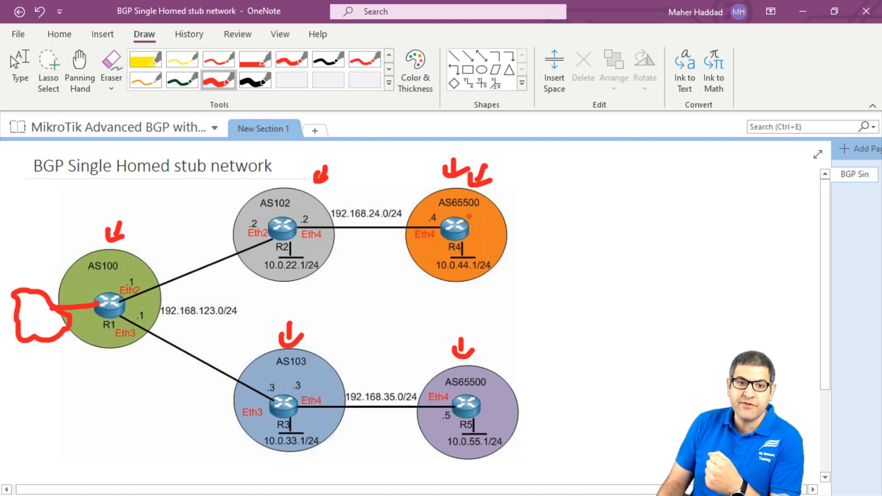
{"action": "mouse_move", "coordinate": [280, 170]}
{"action": "left_mouse_down"}
{"action": "mouse_move", "coordinate": [278, 186]}
{"action": "mouse_move", "coordinate": [290, 180]}
{"action": "left_mouse_up"}
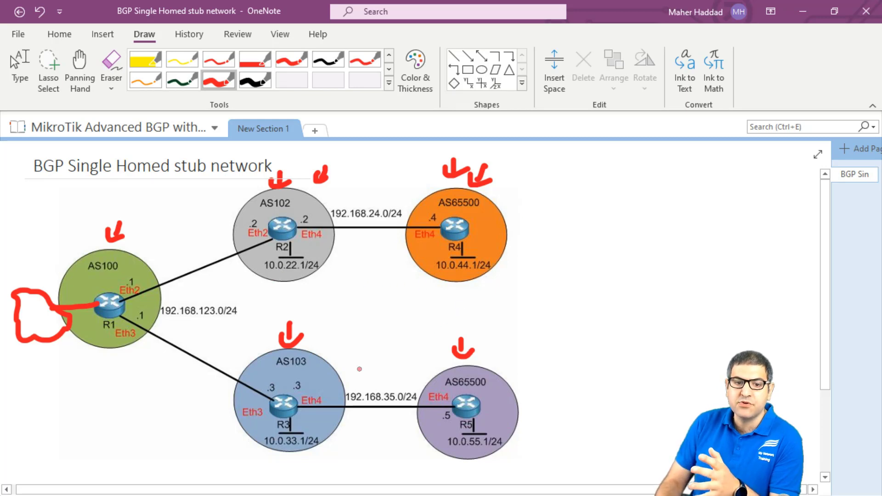
Underline the networks 10.0.22.1/24, 10.0.44.1/24, 10.0.33.1/24 and 10.0.55.1/24 in red
{"action": "left_click_drag", "start_coordinate": [257, 271], "coordinate": [323, 274]}
{"action": "left_click_drag", "start_coordinate": [432, 277], "coordinate": [503, 275]}
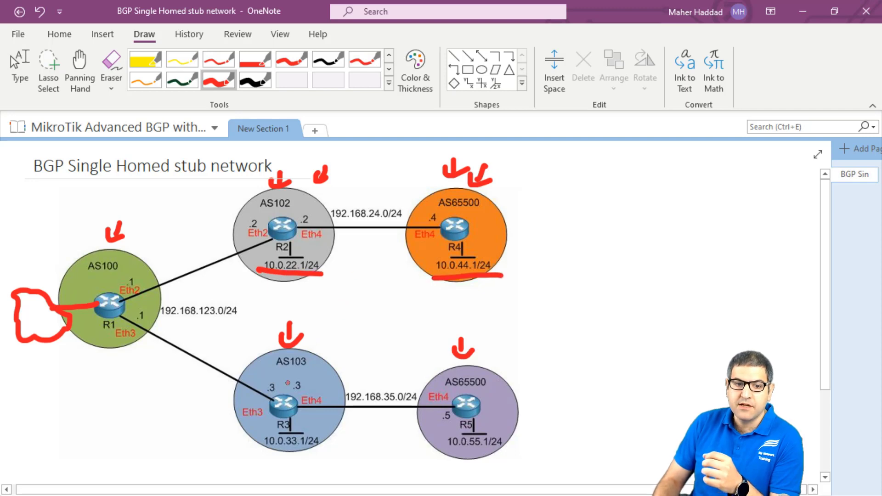
{"action": "left_click_drag", "start_coordinate": [266, 454], "coordinate": [316, 452]}
{"action": "left_click_drag", "start_coordinate": [444, 455], "coordinate": [507, 452]}
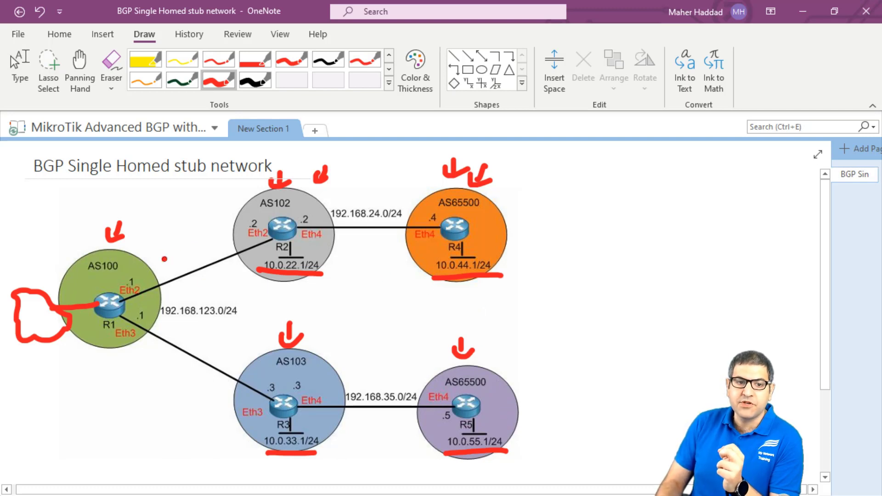
Draw red double-headed arrows along the R1–R2, R1–R3, R2–R4 and R3–R5 links
{"action": "mouse_move", "coordinate": [163, 259]}
{"action": "left_mouse_down"}
{"action": "mouse_move", "coordinate": [212, 243]}
{"action": "mouse_move", "coordinate": [156, 255]}
{"action": "mouse_move", "coordinate": [167, 260]}
{"action": "left_mouse_up"}
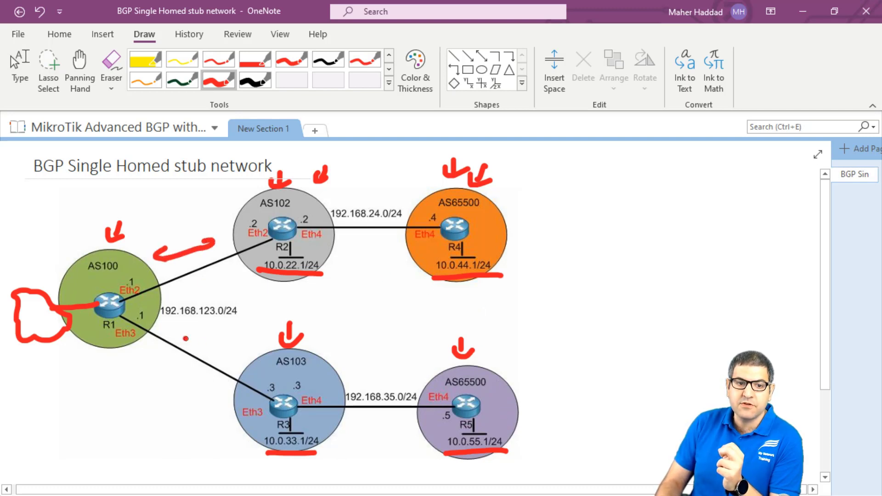
{"action": "mouse_move", "coordinate": [183, 338]}
{"action": "left_mouse_down"}
{"action": "mouse_move", "coordinate": [215, 355]}
{"action": "mouse_move", "coordinate": [178, 343]}
{"action": "mouse_move", "coordinate": [183, 328]}
{"action": "mouse_move", "coordinate": [198, 331]}
{"action": "left_mouse_up"}
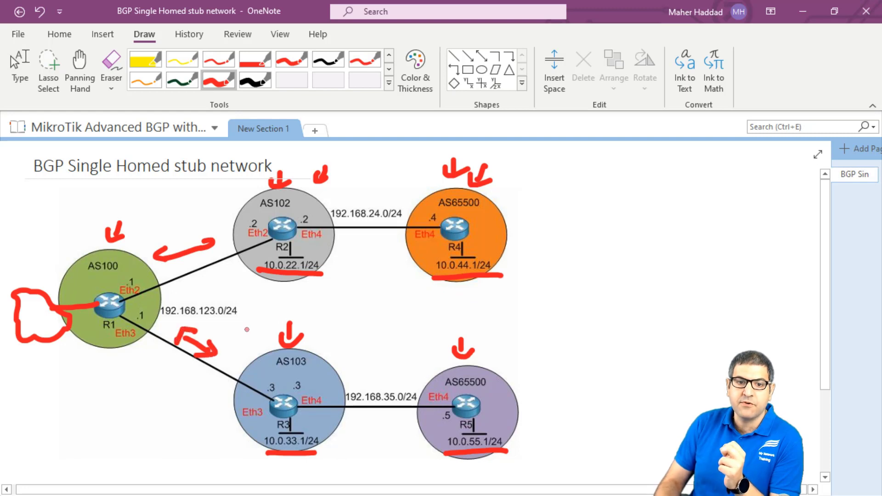
{"action": "mouse_move", "coordinate": [361, 242]}
{"action": "left_mouse_down"}
{"action": "mouse_move", "coordinate": [350, 245]}
{"action": "mouse_move", "coordinate": [400, 243]}
{"action": "left_mouse_up"}
{"action": "mouse_move", "coordinate": [362, 235]}
{"action": "left_mouse_down"}
{"action": "mouse_move", "coordinate": [347, 244]}
{"action": "mouse_move", "coordinate": [356, 251]}
{"action": "left_mouse_up"}
{"action": "mouse_move", "coordinate": [351, 422]}
{"action": "left_mouse_down"}
{"action": "mouse_move", "coordinate": [343, 425]}
{"action": "mouse_move", "coordinate": [377, 418]}
{"action": "mouse_move", "coordinate": [344, 421]}
{"action": "mouse_move", "coordinate": [355, 432]}
{"action": "left_mouse_up"}
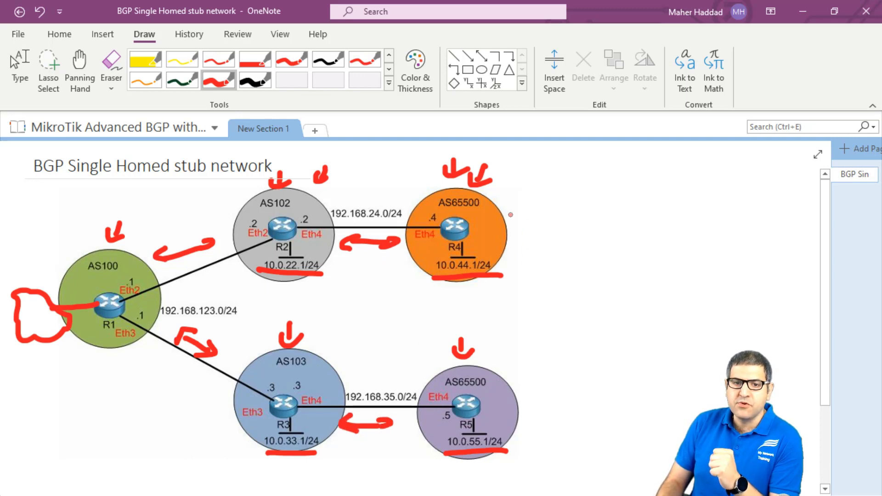
Add red arrows pointing at the AS65500 labels of R4 and R5 and at the 10.0.55.1/24 network
{"action": "mouse_move", "coordinate": [516, 188]}
{"action": "left_mouse_down"}
{"action": "mouse_move", "coordinate": [478, 202]}
{"action": "mouse_move", "coordinate": [491, 206]}
{"action": "left_mouse_up"}
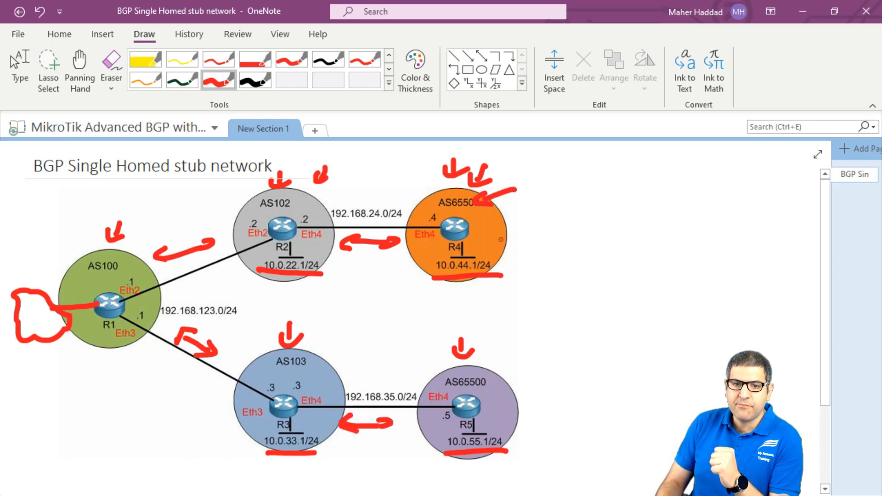
{"action": "mouse_move", "coordinate": [511, 362]}
{"action": "left_mouse_down"}
{"action": "mouse_move", "coordinate": [495, 380]}
{"action": "mouse_move", "coordinate": [511, 384]}
{"action": "left_mouse_up"}
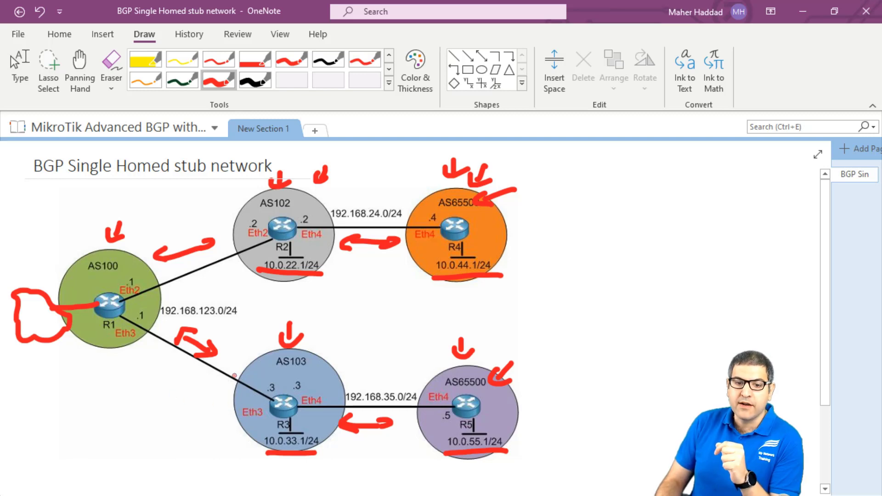
{"action": "mouse_move", "coordinate": [508, 413]}
{"action": "left_mouse_down"}
{"action": "mouse_move", "coordinate": [490, 427]}
{"action": "mouse_move", "coordinate": [486, 421]}
{"action": "mouse_move", "coordinate": [508, 432]}
{"action": "left_mouse_up"}
{"action": "mouse_move", "coordinate": [492, 349]}
{"action": "left_mouse_down"}
{"action": "mouse_move", "coordinate": [477, 373]}
{"action": "mouse_move", "coordinate": [494, 364]}
{"action": "left_mouse_up"}
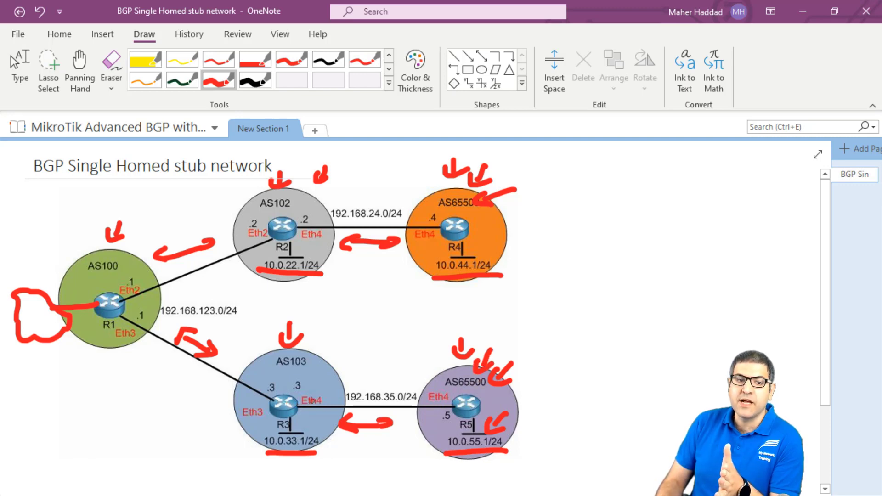
{"action": "mouse_move", "coordinate": [518, 455]}
{"action": "left_mouse_down"}
{"action": "mouse_move", "coordinate": [542, 466]}
{"action": "mouse_move", "coordinate": [515, 449]}
{"action": "mouse_move", "coordinate": [532, 452]}
{"action": "left_mouse_up"}
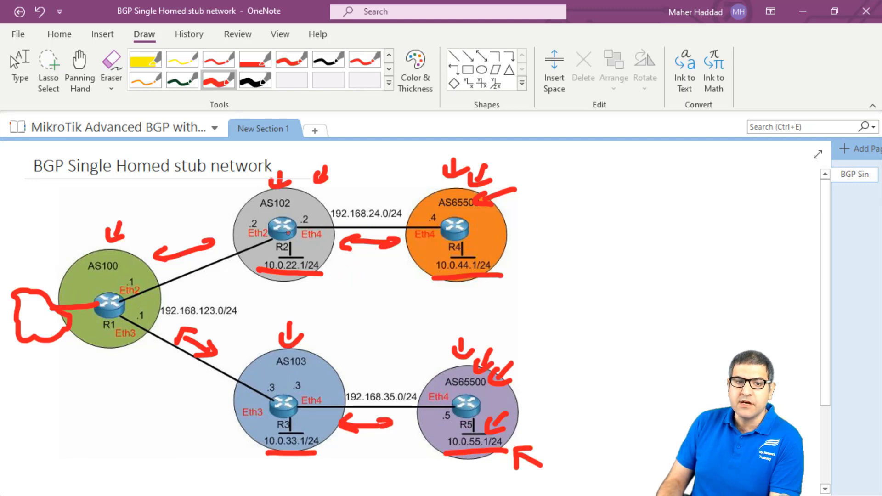
Encircle AS102, AS103 and both AS65500 circles in red, adding arrows from R2 and R3 toward R1 and toward R4 and R5
{"action": "mouse_move", "coordinate": [225, 194]}
{"action": "left_mouse_down"}
{"action": "mouse_move", "coordinate": [197, 247]}
{"action": "mouse_move", "coordinate": [209, 420]}
{"action": "mouse_move", "coordinate": [363, 486]}
{"action": "mouse_move", "coordinate": [510, 466]}
{"action": "mouse_move", "coordinate": [580, 274]}
{"action": "mouse_move", "coordinate": [522, 180]}
{"action": "mouse_move", "coordinate": [342, 176]}
{"action": "mouse_move", "coordinate": [239, 183]}
{"action": "mouse_move", "coordinate": [216, 195]}
{"action": "left_mouse_up"}
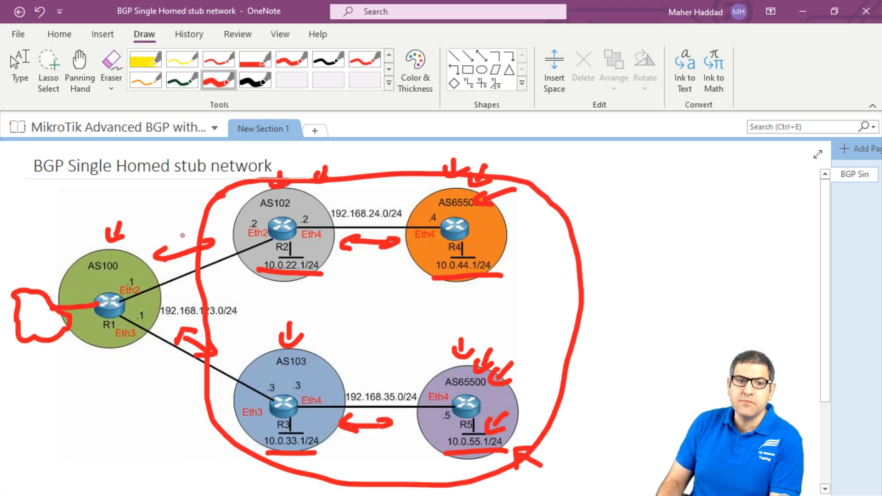
{"action": "mouse_move", "coordinate": [231, 243]}
{"action": "left_mouse_down"}
{"action": "mouse_move", "coordinate": [242, 238]}
{"action": "mouse_move", "coordinate": [202, 252]}
{"action": "left_mouse_up"}
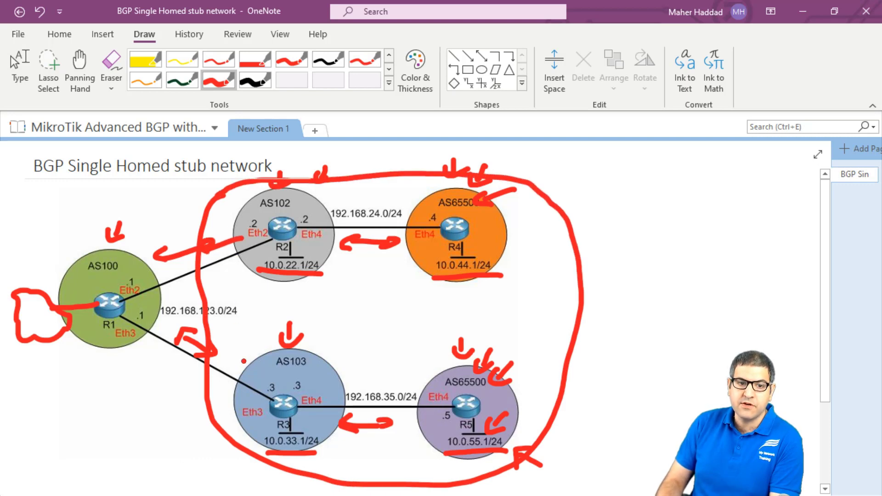
{"action": "mouse_move", "coordinate": [242, 360]}
{"action": "left_mouse_down"}
{"action": "mouse_move", "coordinate": [212, 339]}
{"action": "mouse_move", "coordinate": [225, 321]}
{"action": "left_mouse_up"}
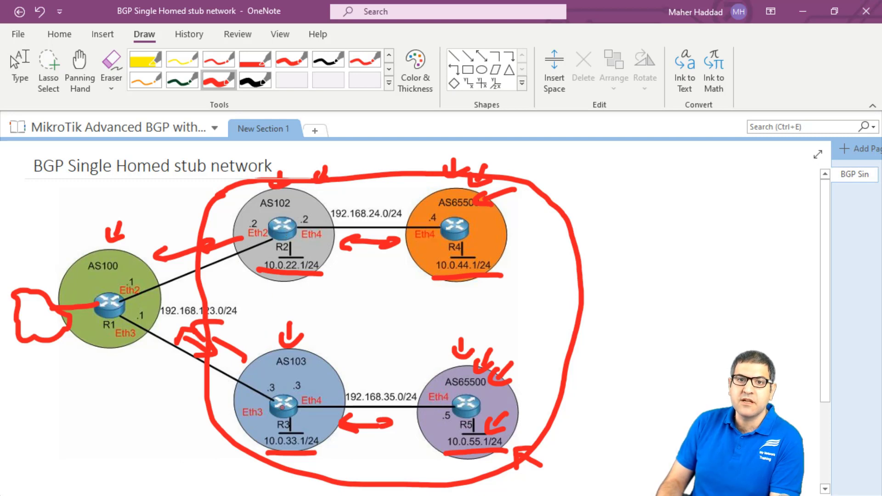
{"action": "mouse_move", "coordinate": [328, 256]}
{"action": "left_mouse_down"}
{"action": "mouse_move", "coordinate": [367, 268]}
{"action": "mouse_move", "coordinate": [423, 253]}
{"action": "mouse_move", "coordinate": [426, 262]}
{"action": "left_mouse_up"}
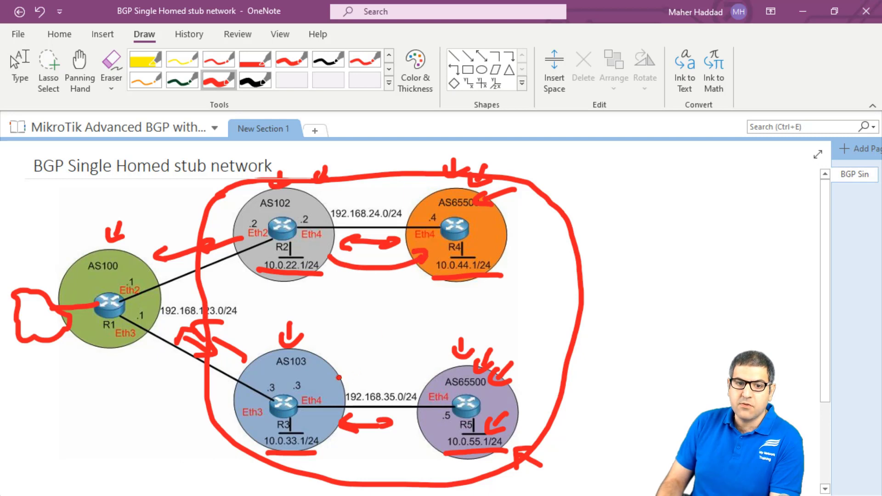
{"action": "mouse_move", "coordinate": [339, 378]}
{"action": "left_mouse_down"}
{"action": "mouse_move", "coordinate": [447, 379]}
{"action": "mouse_move", "coordinate": [457, 365]}
{"action": "left_mouse_up"}
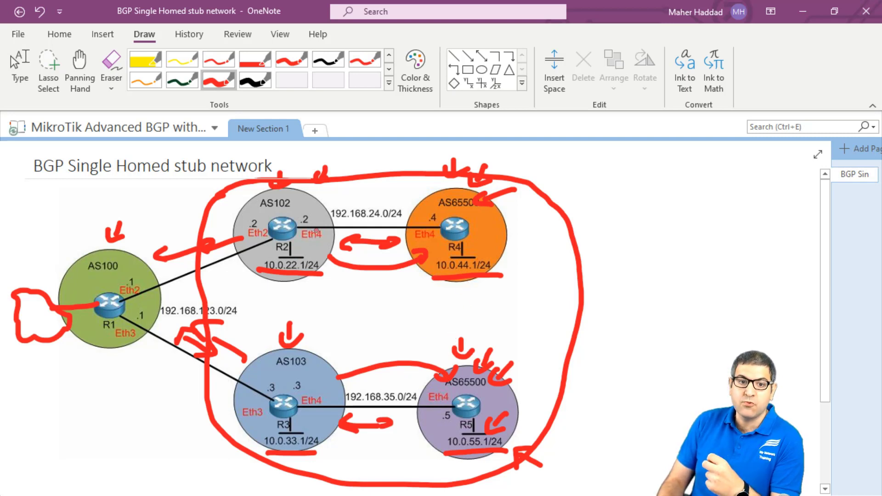
Draw vertical red lines through routers R2 and R3 in the diagram
{"action": "left_click_drag", "start_coordinate": [281, 192], "coordinate": [283, 264]}
{"action": "left_click_drag", "start_coordinate": [283, 377], "coordinate": [285, 428]}
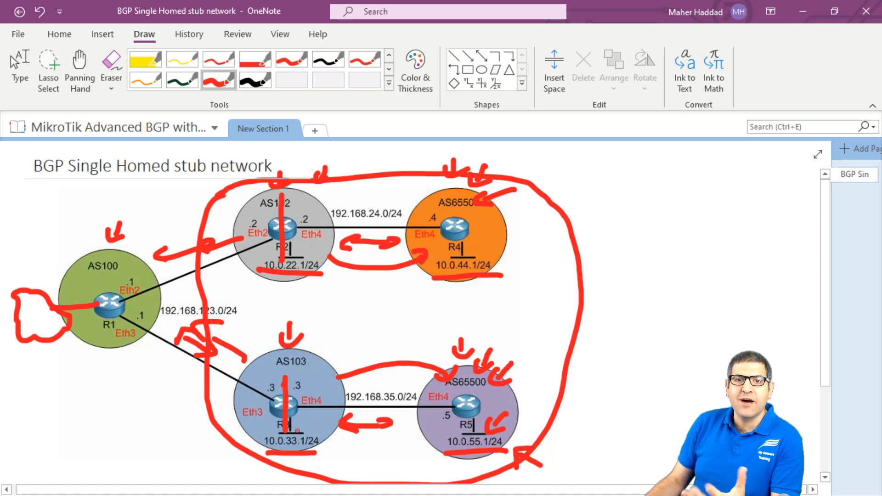
{"action": "key", "text": "Escape"}
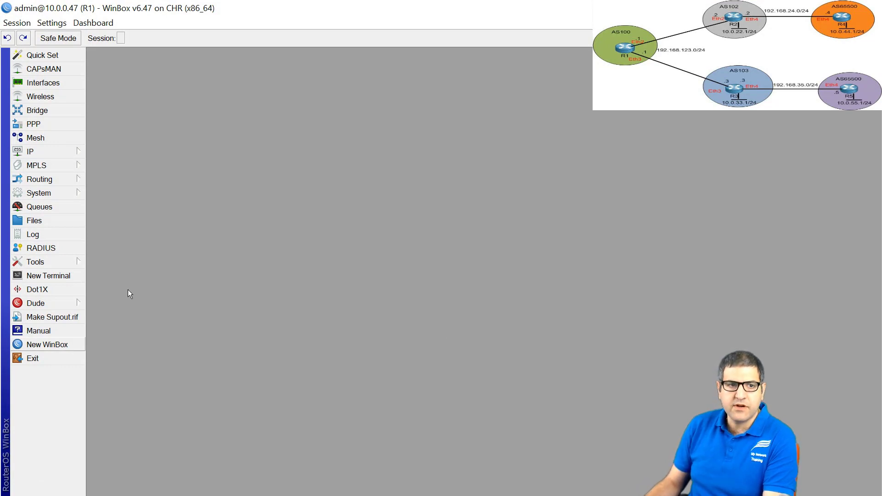
In R1's WinBox session, inspect bridge1 and its member ports ether2 and ether3
{"action": "left_click", "coordinate": [42, 112]}
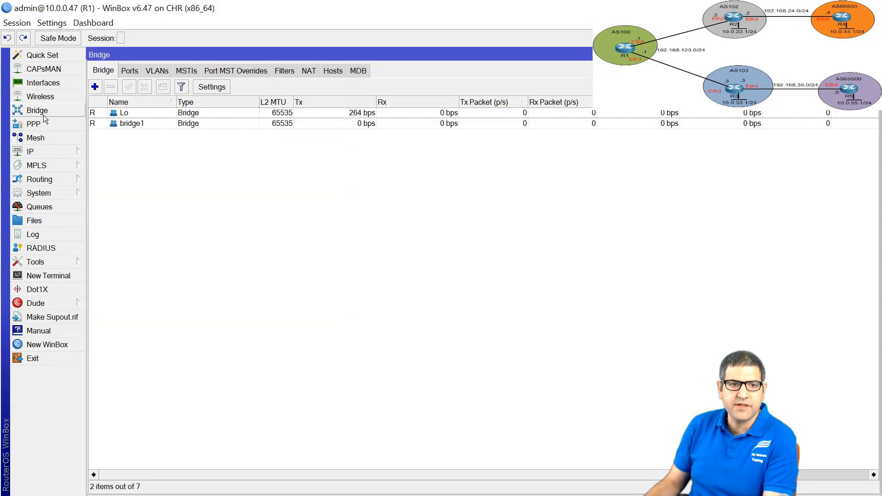
{"action": "left_click", "coordinate": [136, 126]}
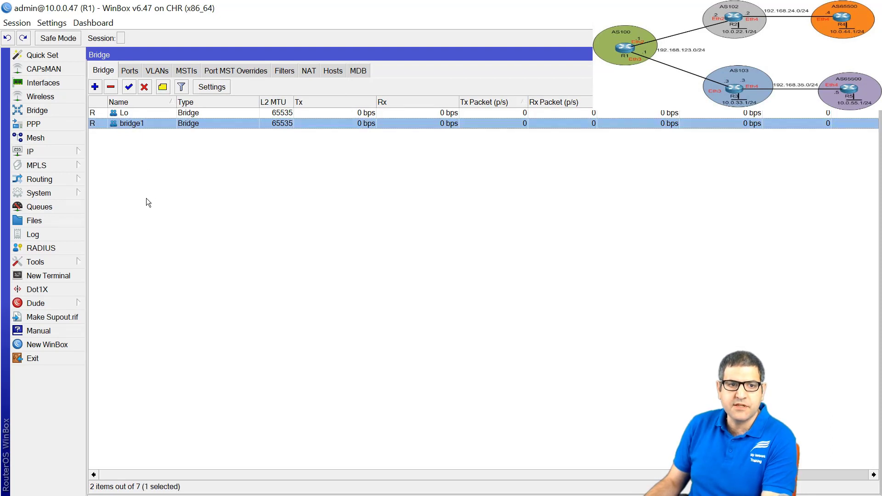
{"action": "key", "text": "Escape"}
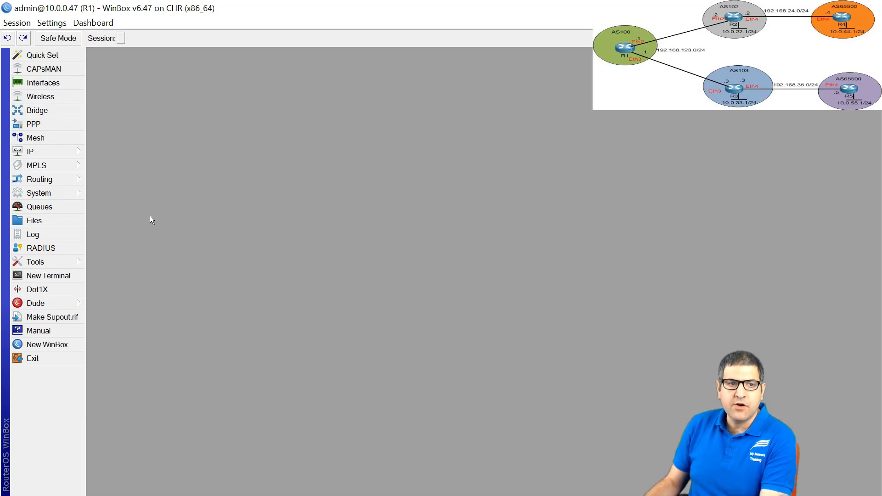
{"action": "left_click", "coordinate": [53, 114]}
{"action": "left_click", "coordinate": [130, 70]}
{"action": "left_click", "coordinate": [153, 114]}
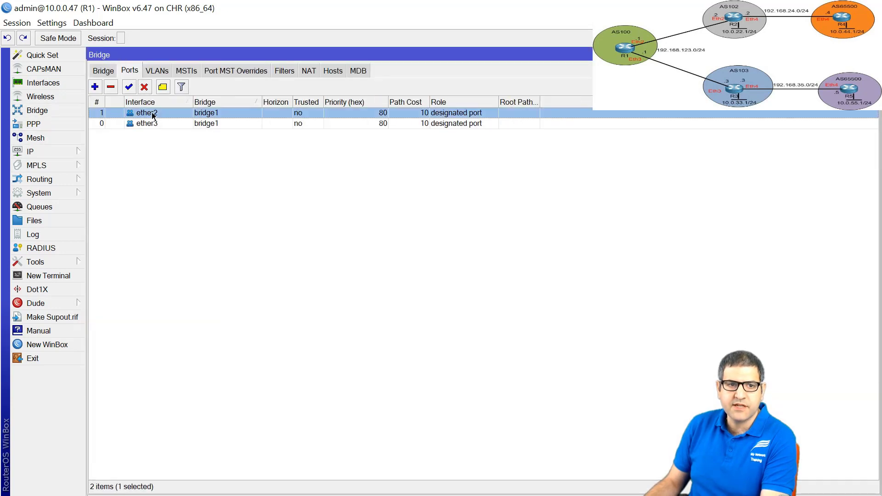
{"action": "left_click", "coordinate": [152, 123]}
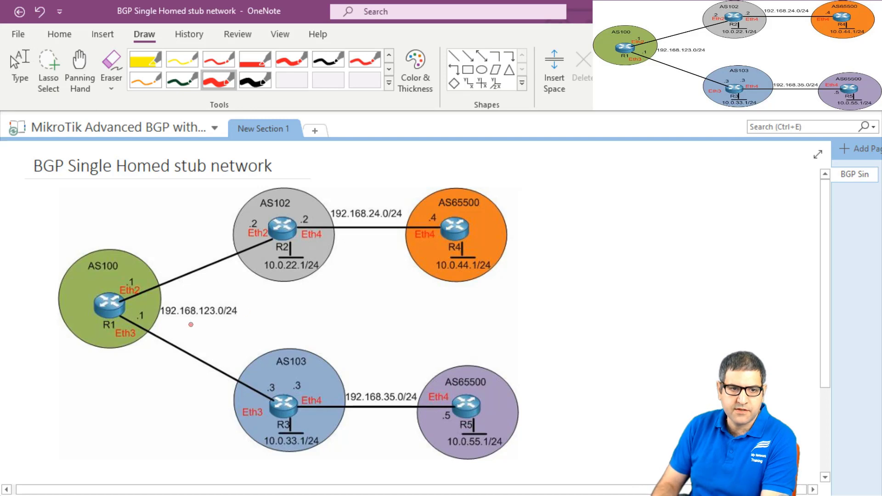
In the OneNote diagram, circle R1's Eth2 and Eth3, underline 192.168.123.0/24, and mark 192.168.24.0/24 and 192.168.35.0/24 with red arrows
{"action": "mouse_move", "coordinate": [132, 268]}
{"action": "left_mouse_down"}
{"action": "mouse_move", "coordinate": [111, 324]}
{"action": "mouse_move", "coordinate": [143, 354]}
{"action": "mouse_move", "coordinate": [157, 320]}
{"action": "mouse_move", "coordinate": [153, 290]}
{"action": "mouse_move", "coordinate": [134, 267]}
{"action": "left_mouse_up"}
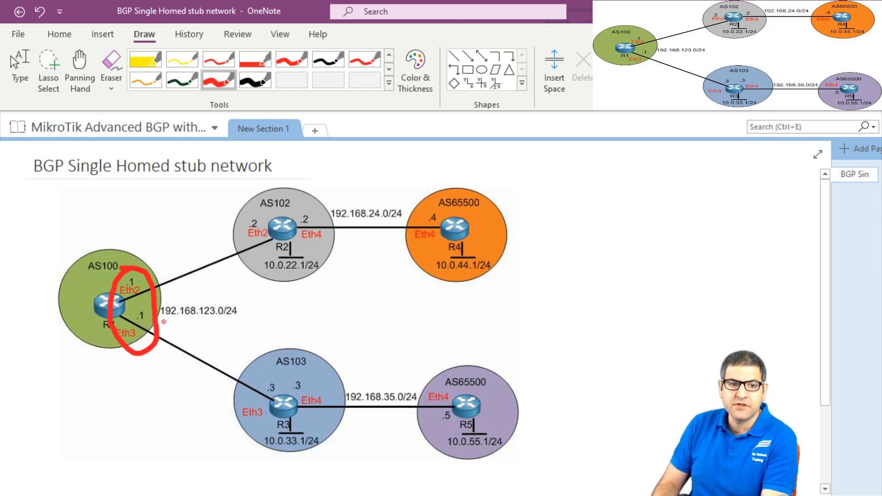
{"action": "left_click_drag", "start_coordinate": [164, 321], "coordinate": [223, 321]}
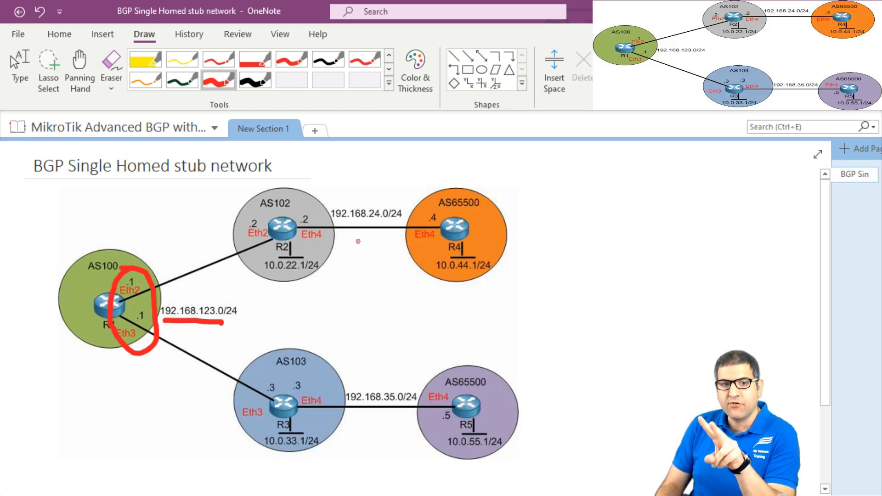
{"action": "mouse_move", "coordinate": [372, 198]}
{"action": "left_mouse_down"}
{"action": "mouse_move", "coordinate": [376, 188]}
{"action": "mouse_move", "coordinate": [371, 200]}
{"action": "left_mouse_up"}
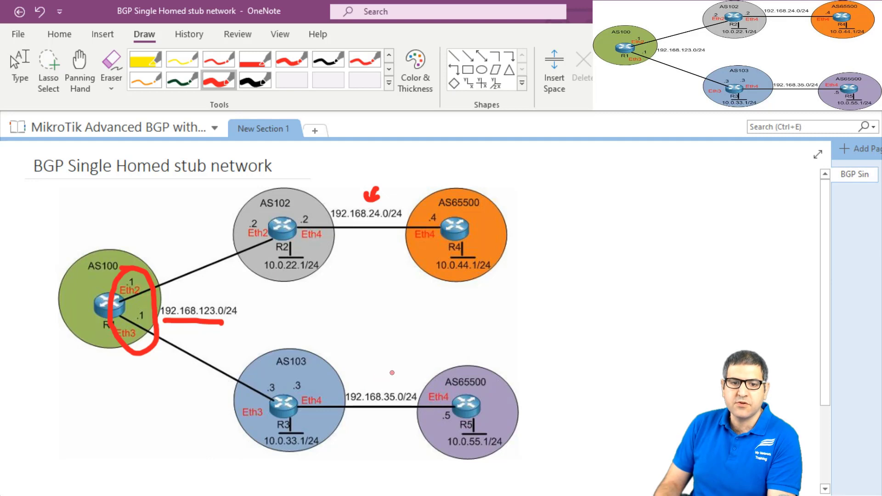
{"action": "mouse_move", "coordinate": [392, 373]}
{"action": "left_mouse_down"}
{"action": "mouse_move", "coordinate": [389, 383]}
{"action": "mouse_move", "coordinate": [404, 377]}
{"action": "left_mouse_up"}
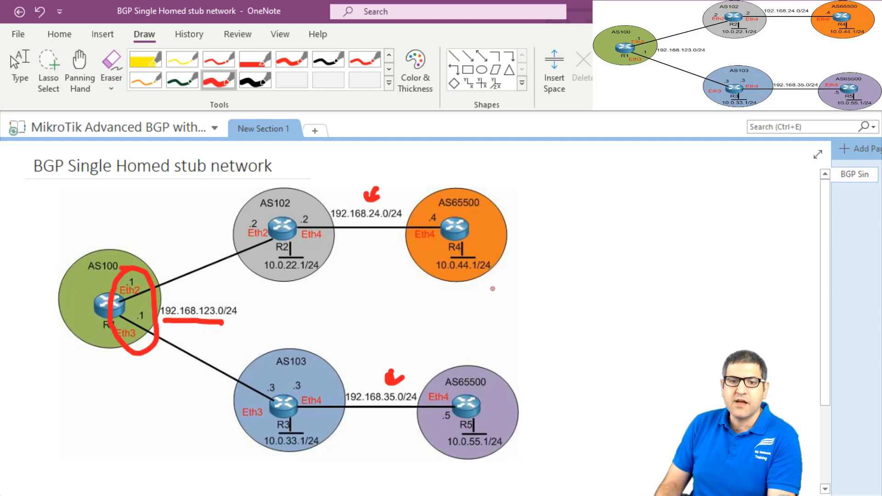
Draw red arrows below the 10.0.44.1/24 and 10.0.22.1/24 networks
{"action": "left_click_drag", "start_coordinate": [480, 299], "coordinate": [477, 279]}
{"action": "left_click_drag", "start_coordinate": [468, 288], "coordinate": [490, 281]}
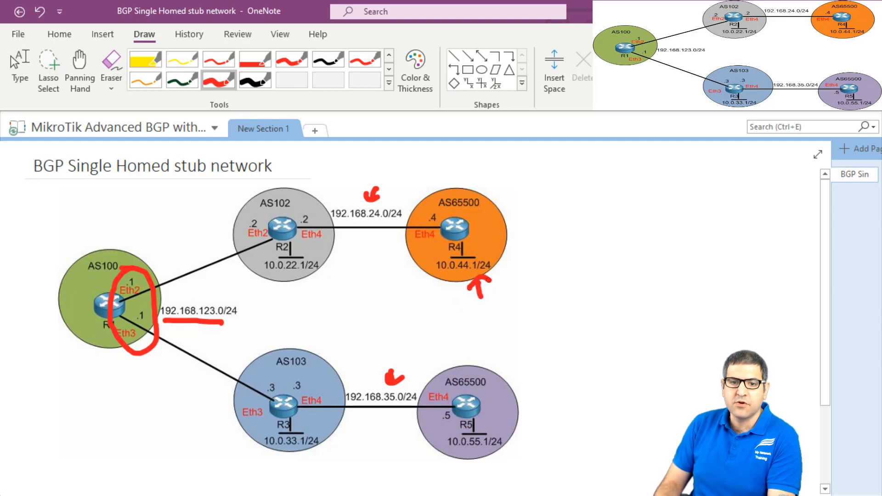
{"action": "mouse_move", "coordinate": [304, 290]}
{"action": "left_mouse_down"}
{"action": "mouse_move", "coordinate": [302, 277]}
{"action": "mouse_move", "coordinate": [313, 283]}
{"action": "left_mouse_up"}
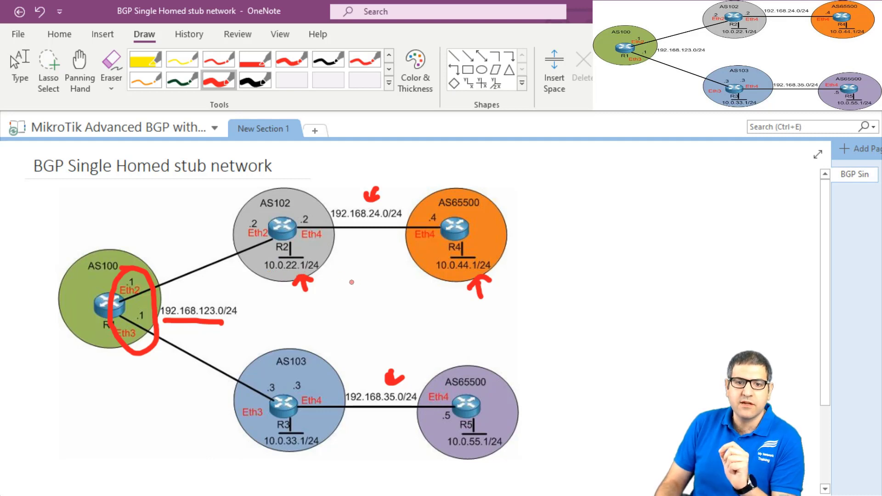
Draw a red arrow below R3's 10.0.33.1/24 network in the diagram
{"action": "mouse_move", "coordinate": [288, 469]}
{"action": "left_mouse_down"}
{"action": "mouse_move", "coordinate": [282, 455]}
{"action": "mouse_move", "coordinate": [295, 460]}
{"action": "left_mouse_up"}
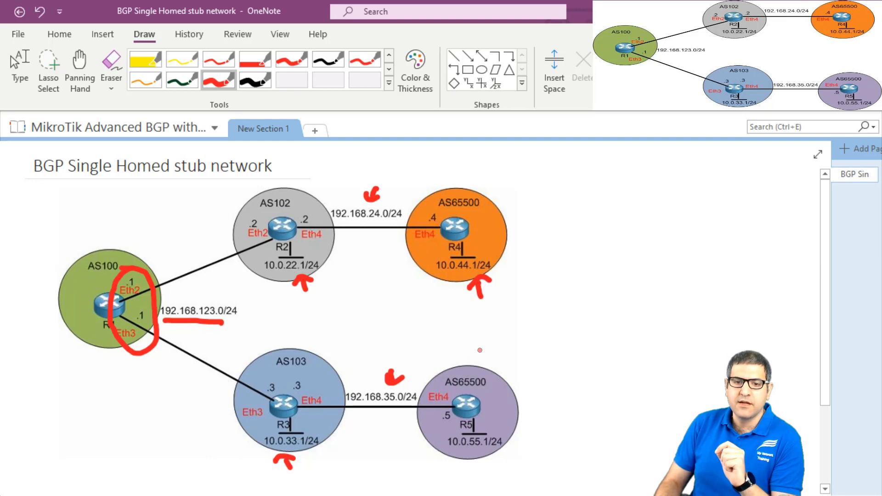
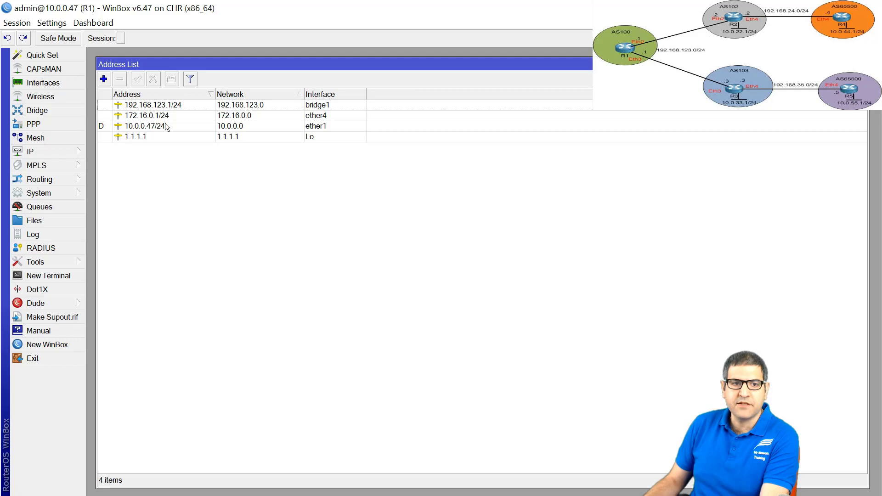
In R1's WinBox session, inspect the bridge1 and ether1 IP addresses and the DHCP client on ether1
{"action": "left_click", "coordinate": [164, 105]}
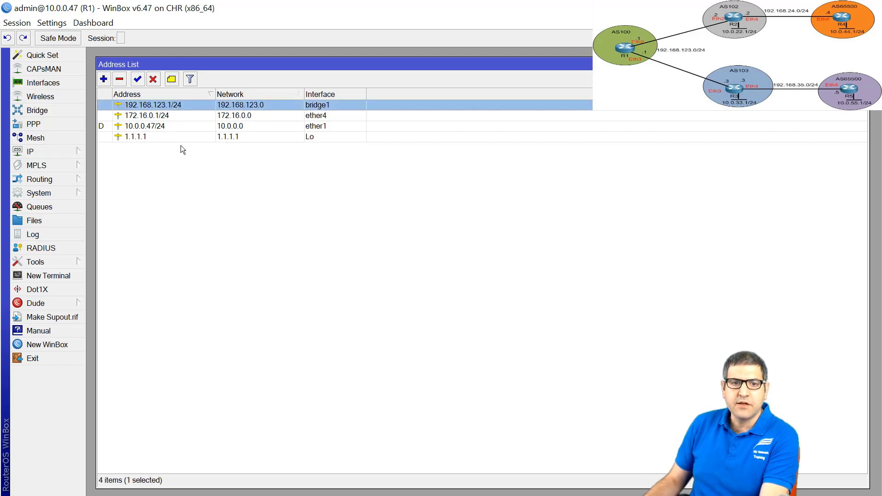
{"action": "left_click", "coordinate": [152, 127]}
{"action": "left_click", "coordinate": [63, 151]}
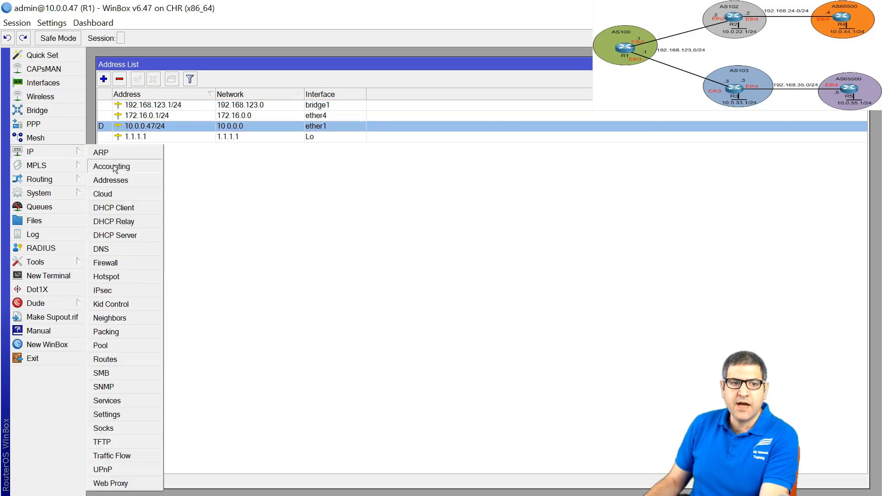
{"action": "left_click", "coordinate": [130, 213]}
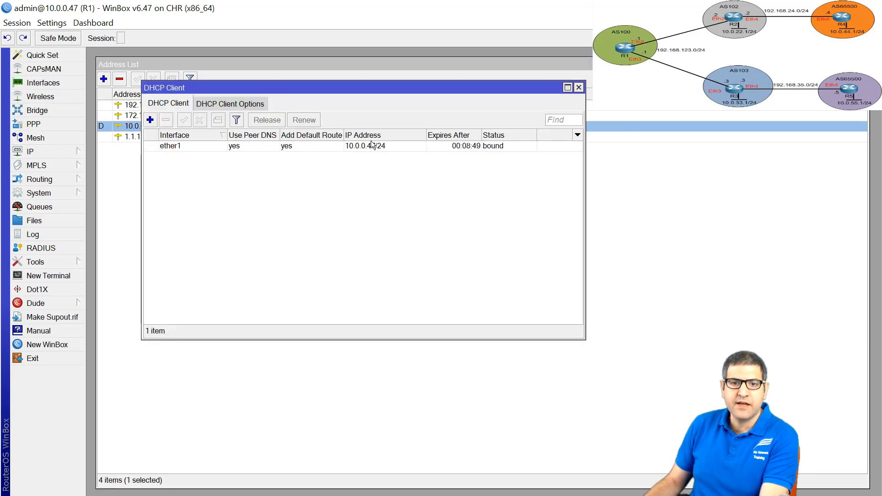
{"action": "left_click", "coordinate": [267, 149]}
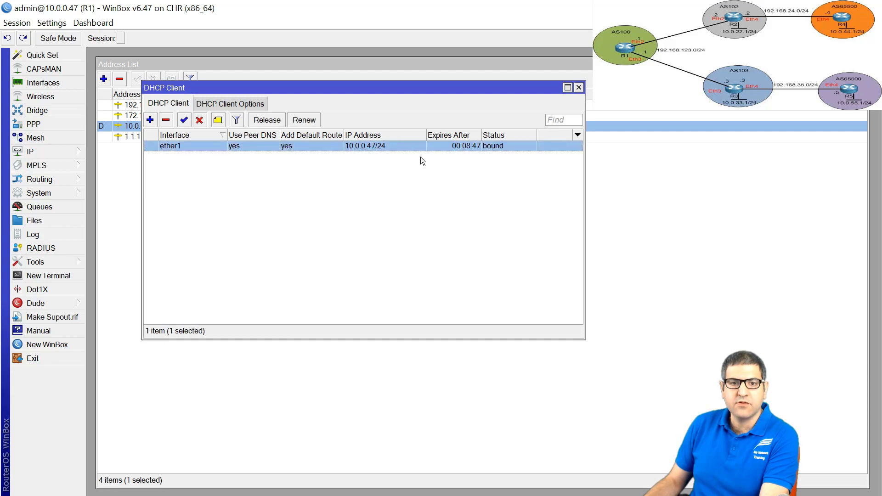
{"action": "left_click", "coordinate": [578, 88]}
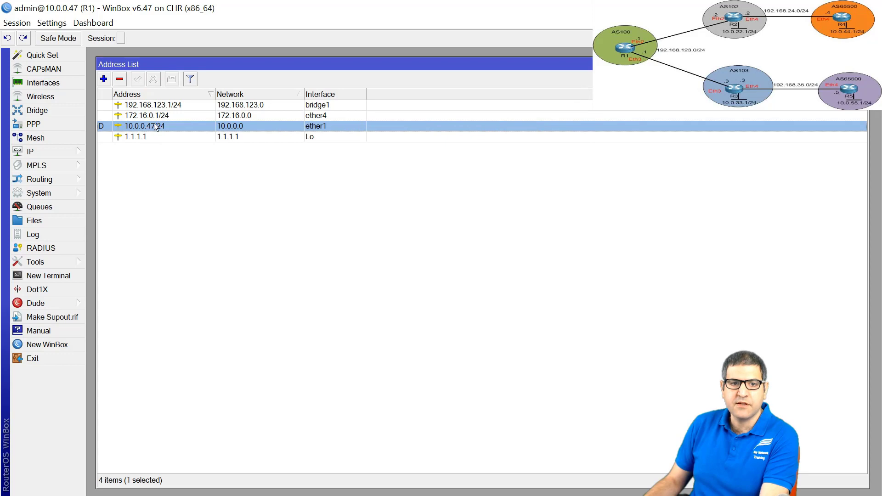
{"action": "key", "text": "Escape"}
Test R1's internet connectivity by pinging 8.8.8.8 from a terminal
{"action": "left_click", "coordinate": [51, 276]}
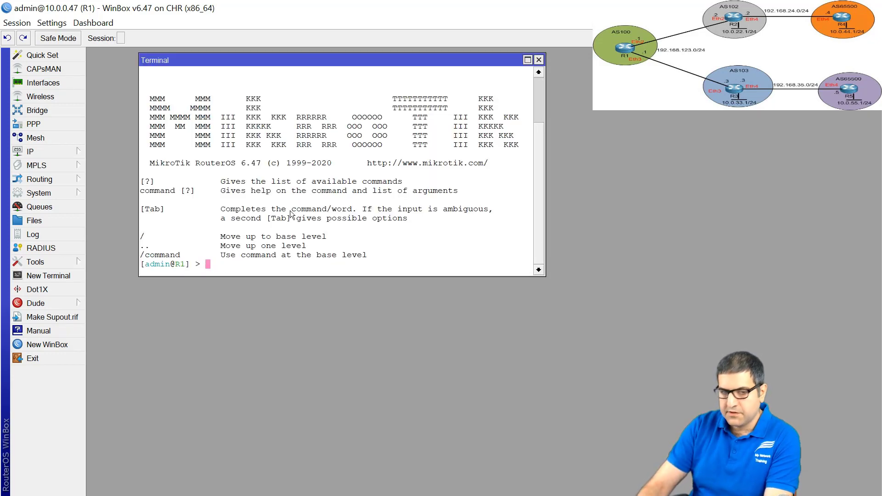
{"action": "type", "text": "ping "}
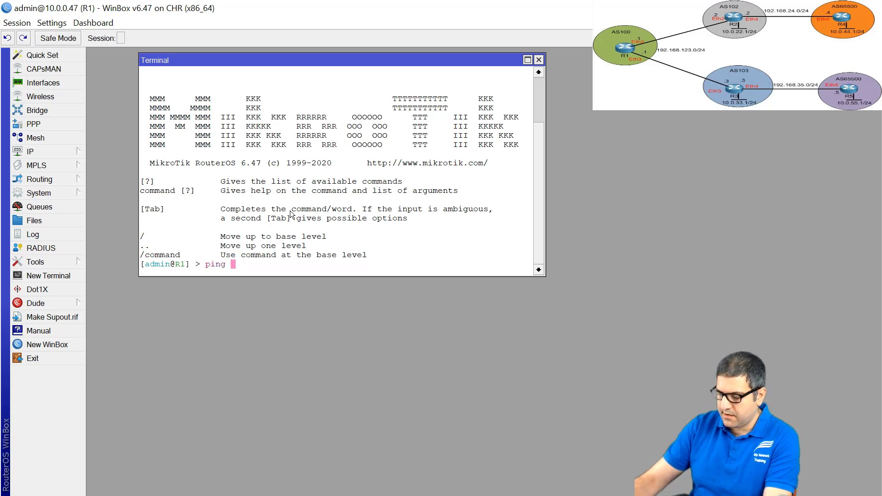
{"action": "type", "text": "8.8.8.8"}
{"action": "key", "text": "Return"}
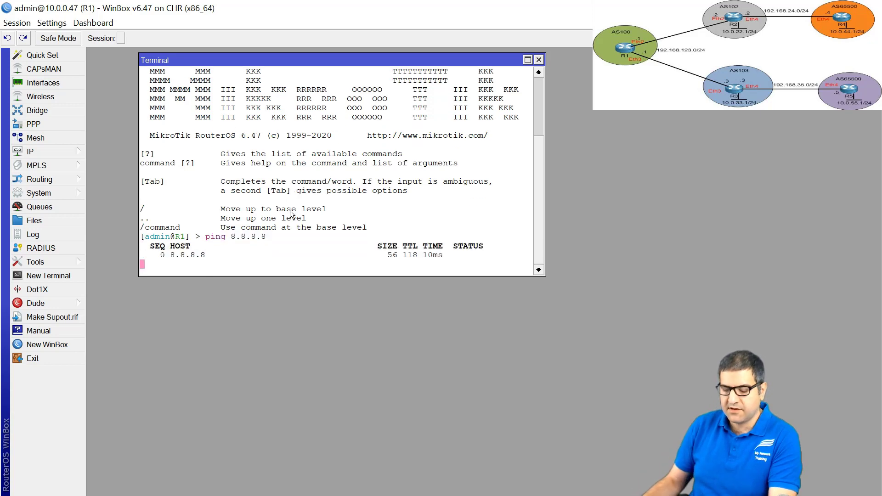
{"action": "key", "text": "ctrl+c"}
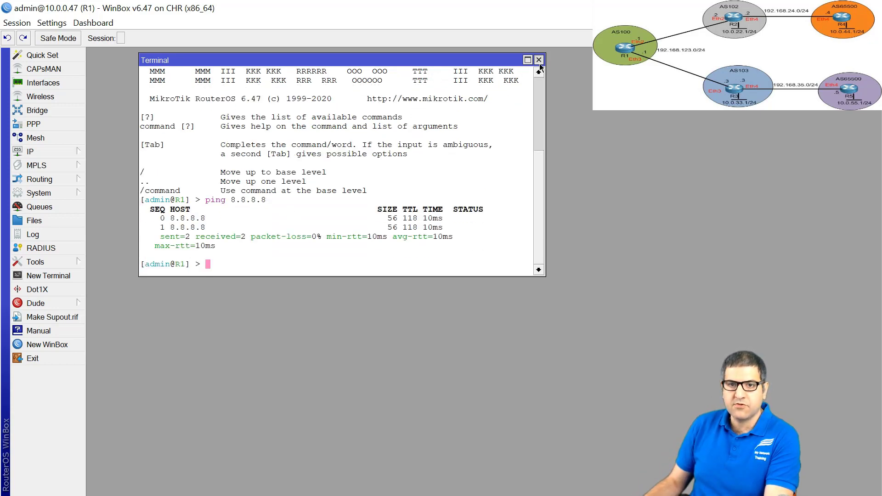
{"action": "left_click", "coordinate": [539, 60]}
Switch to R2's WinBox session and inspect its ether2, ether4 and LAN addresses along with the LAN bridge
{"action": "key", "text": "alt+Tab"}
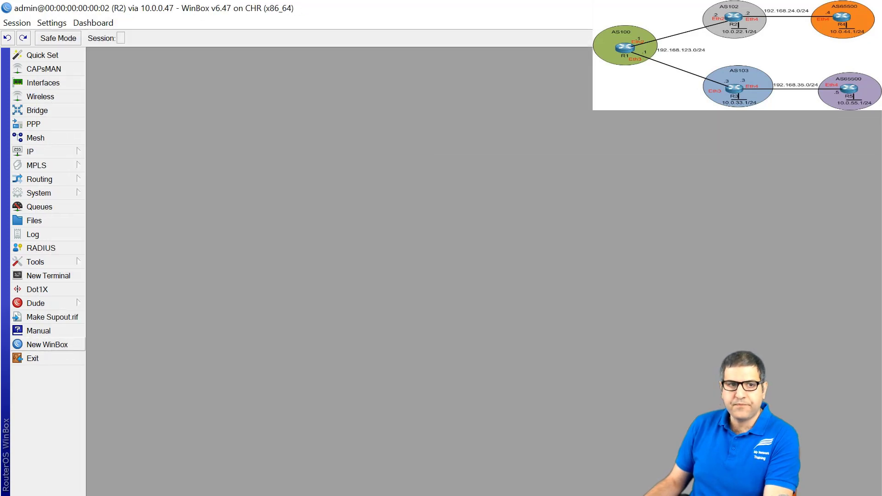
{"action": "left_click", "coordinate": [62, 150]}
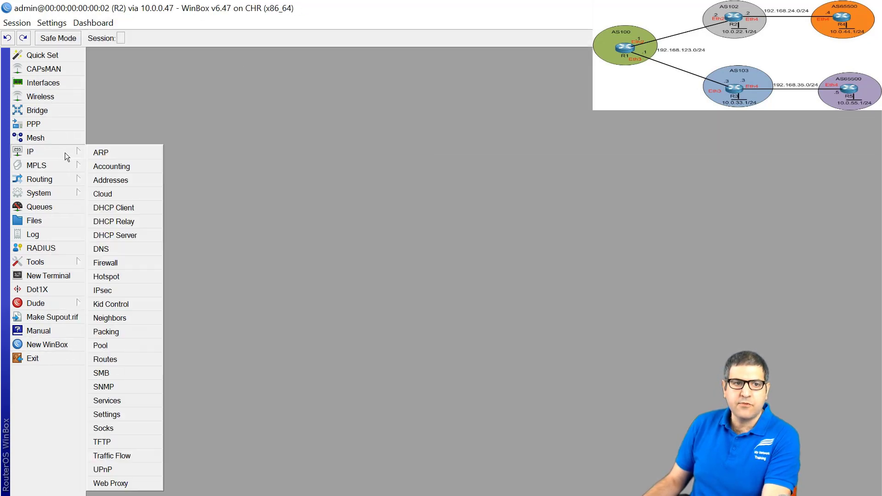
{"action": "left_click", "coordinate": [125, 185]}
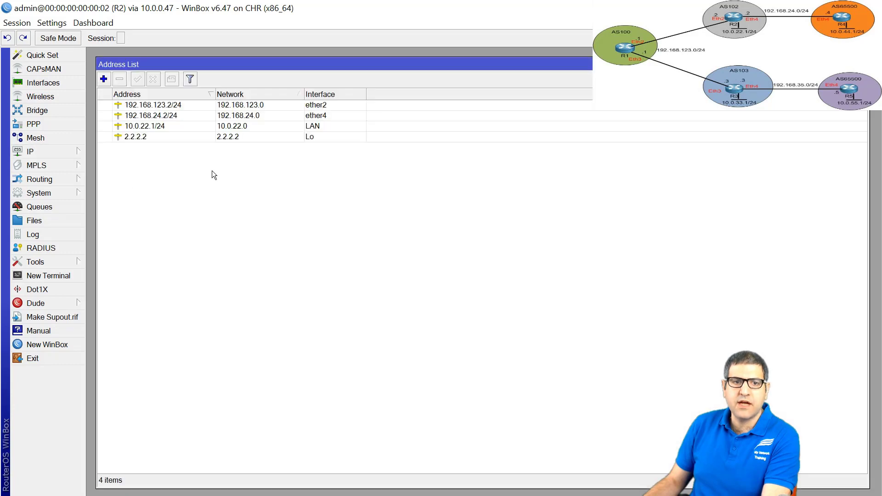
{"action": "left_click", "coordinate": [149, 106]}
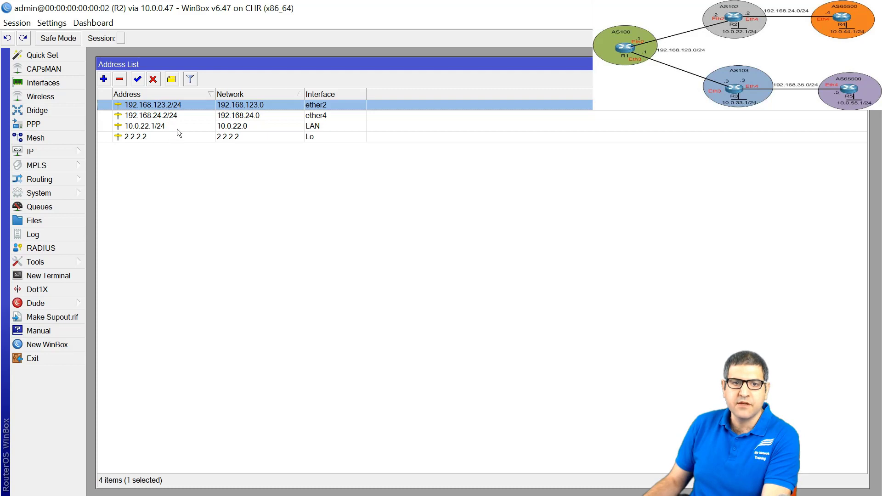
{"action": "left_click", "coordinate": [159, 127]}
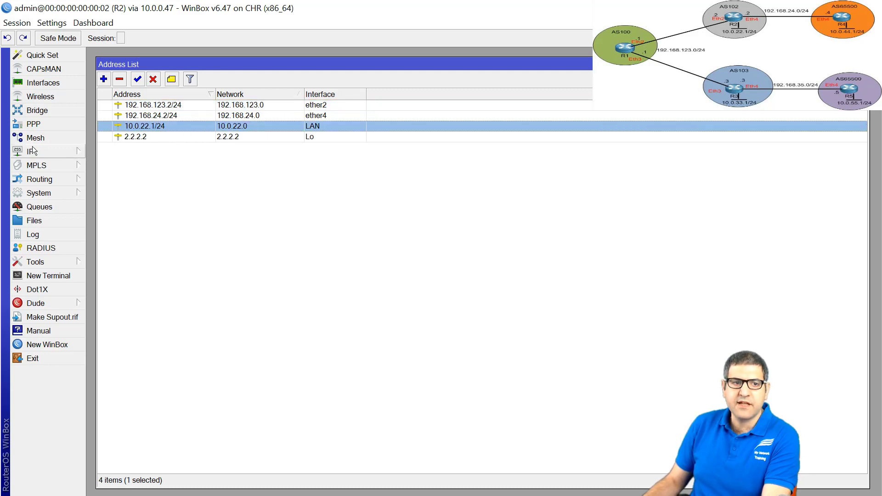
{"action": "left_click", "coordinate": [49, 109]}
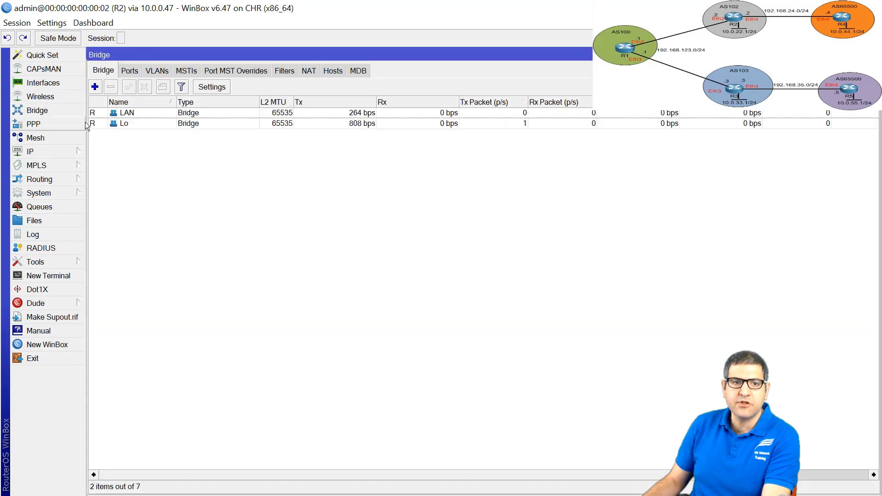
{"action": "left_click", "coordinate": [137, 112]}
{"action": "key", "text": "Escape"}
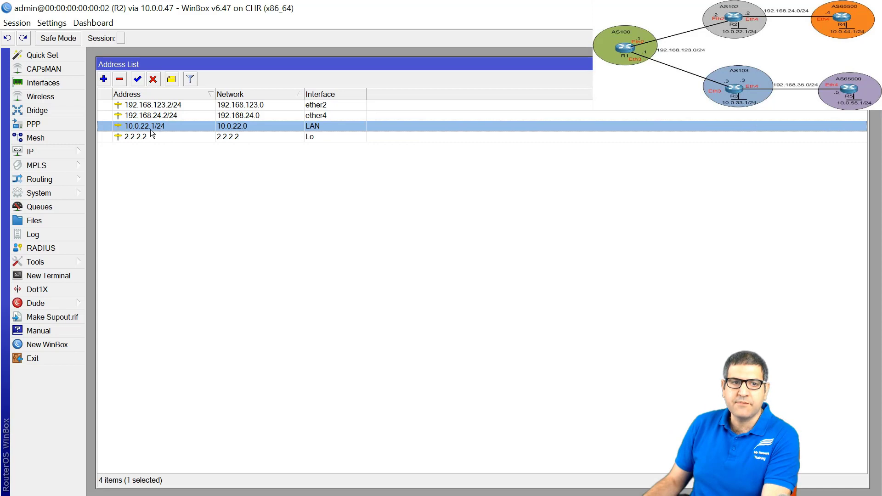
{"action": "left_click", "coordinate": [156, 115]}
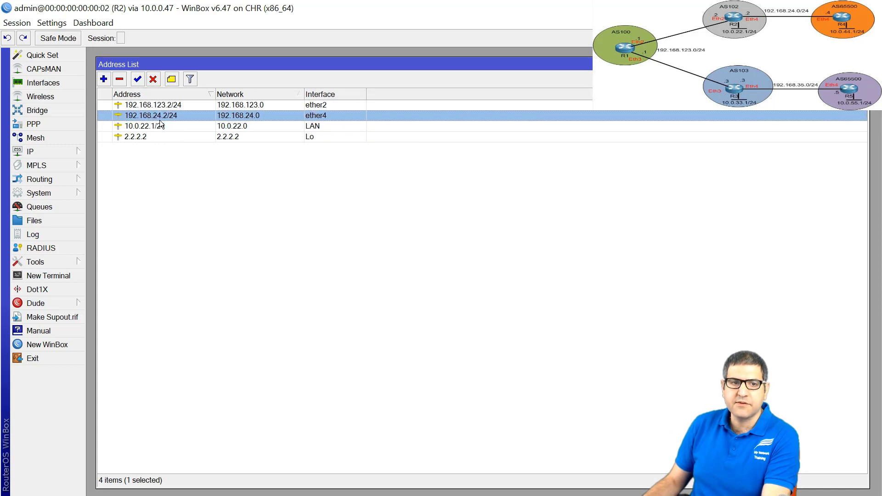
{"action": "key", "text": "Escape"}
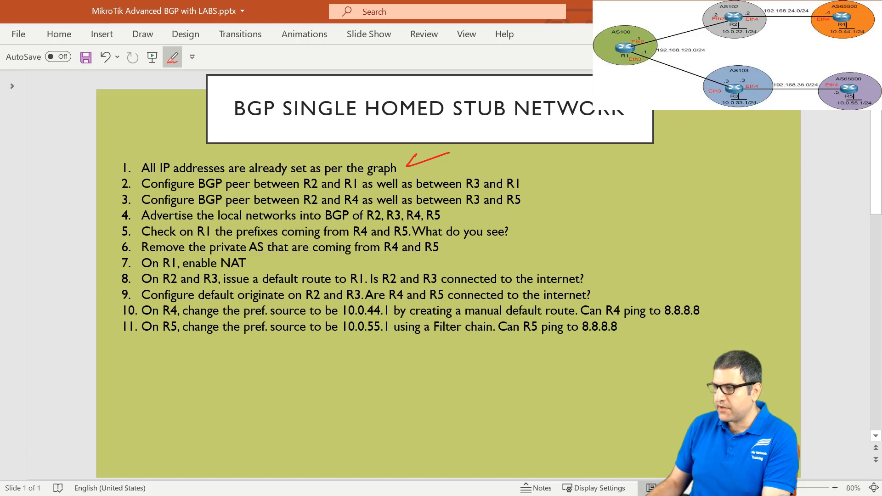
In the OneNote diagram, draw red arrows along the R1–R2 and R1–R3 links to mark the BGP peerings
{"action": "key", "text": "alt+Tab"}
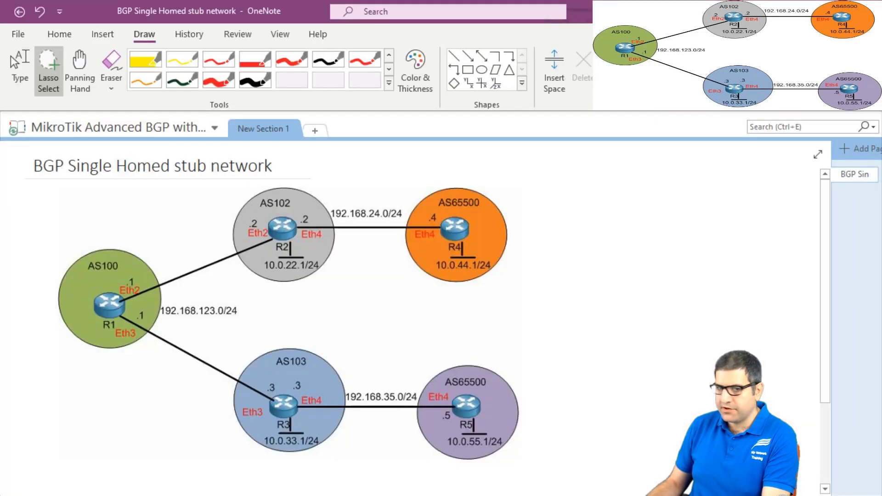
{"action": "left_click", "coordinate": [218, 84]}
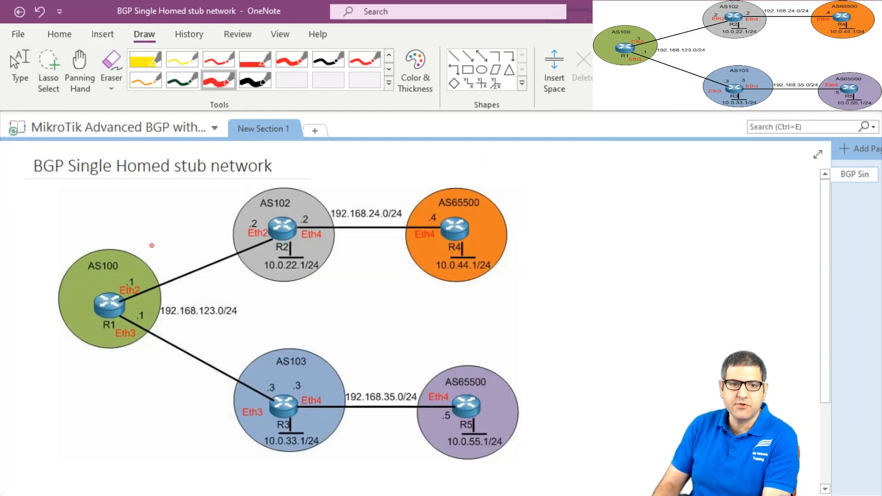
{"action": "mouse_move", "coordinate": [161, 273]}
{"action": "left_mouse_down"}
{"action": "mouse_move", "coordinate": [216, 255]}
{"action": "mouse_move", "coordinate": [156, 271]}
{"action": "mouse_move", "coordinate": [168, 277]}
{"action": "left_mouse_up"}
{"action": "mouse_move", "coordinate": [178, 330]}
{"action": "left_mouse_down"}
{"action": "mouse_move", "coordinate": [218, 351]}
{"action": "mouse_move", "coordinate": [204, 352]}
{"action": "mouse_move", "coordinate": [186, 330]}
{"action": "left_mouse_up"}
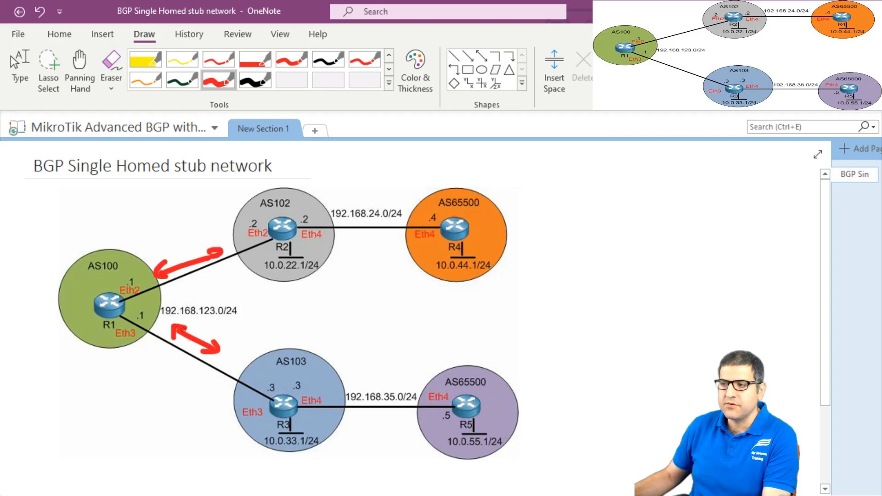
{"action": "key", "text": "Escape"}
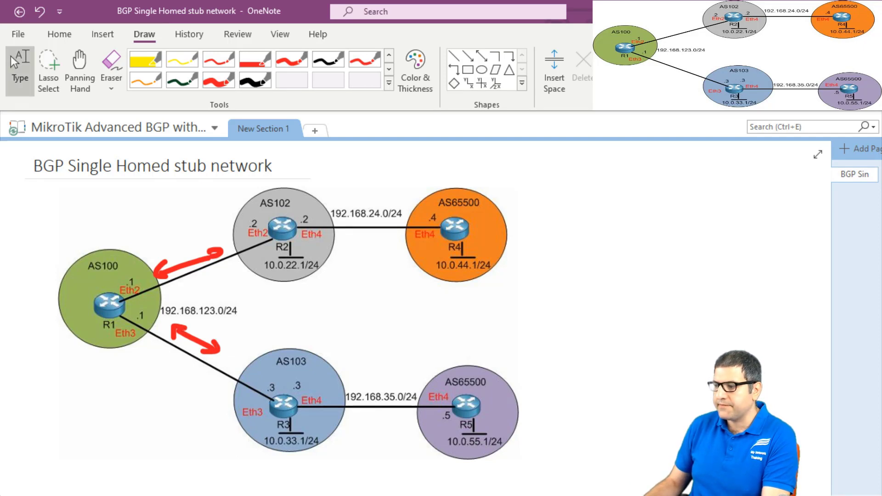
In R1's WinBox session, set the default BGP instance to AS 100 with router ID 1.1.1.1
{"action": "key", "text": "alt+Tab"}
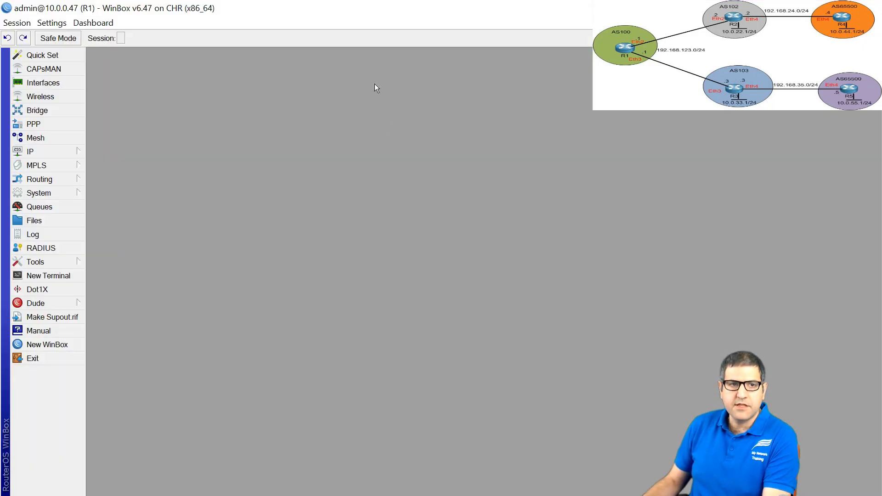
{"action": "left_click", "coordinate": [60, 179]}
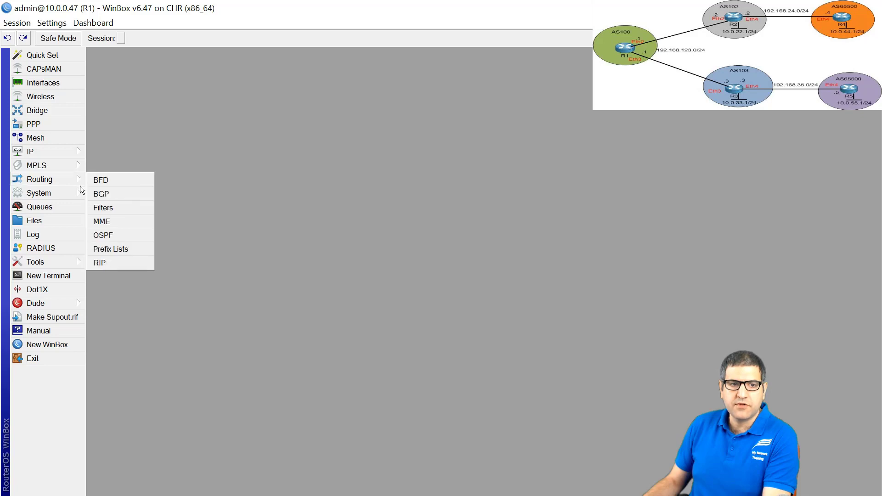
{"action": "left_click", "coordinate": [107, 194]}
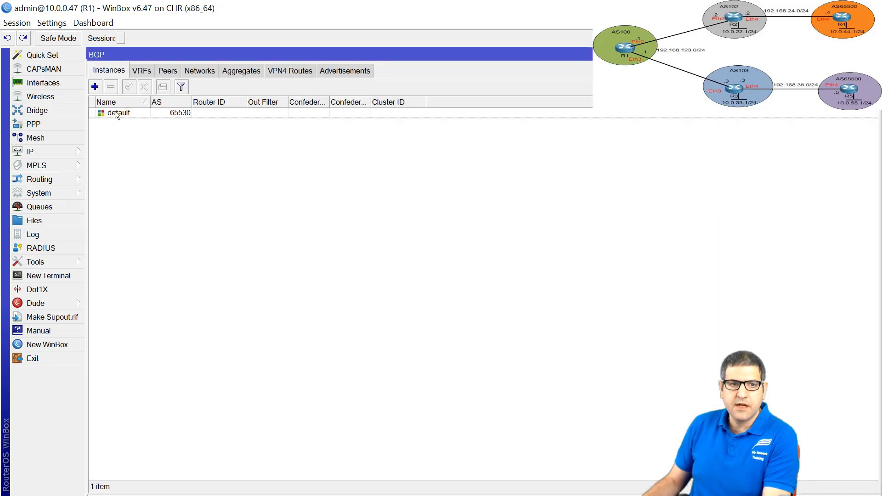
{"action": "double_click", "coordinate": [120, 114]}
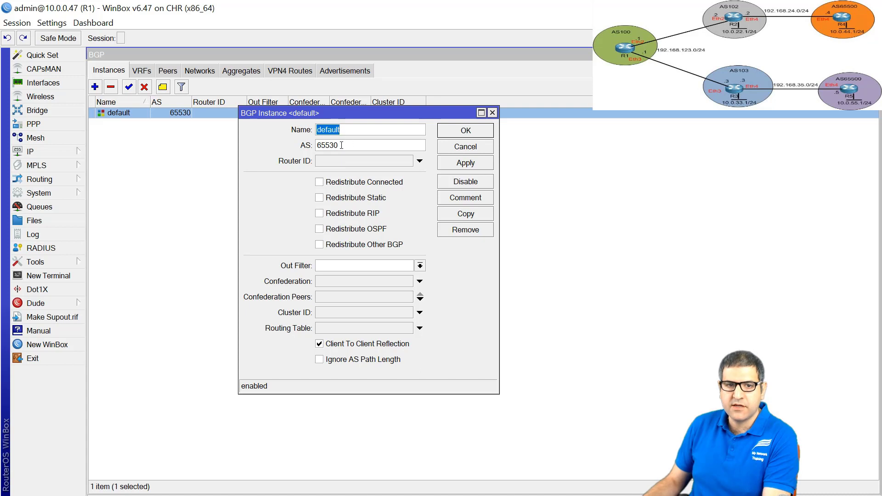
{"action": "key", "text": "Tab"}
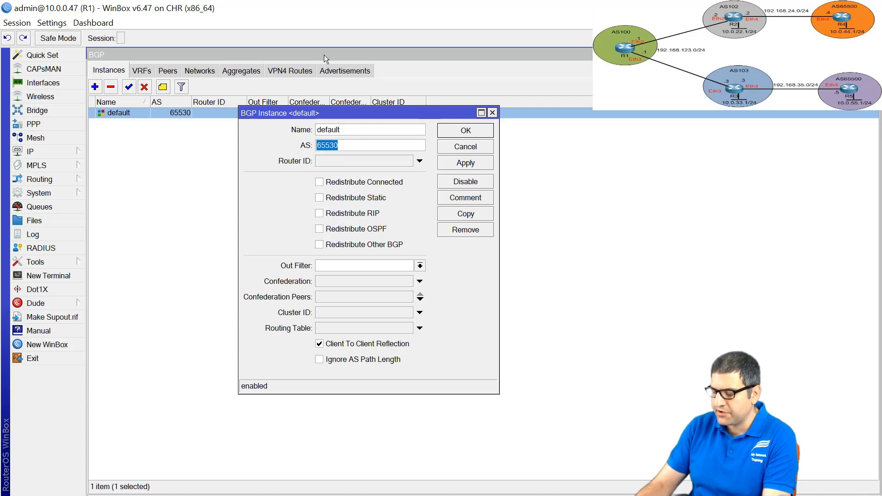
{"action": "type", "text": "100"}
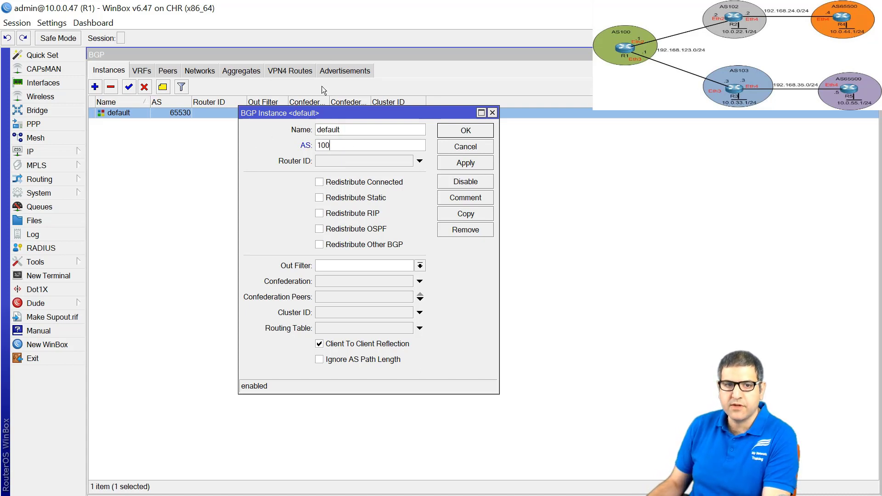
{"action": "left_click", "coordinate": [383, 161]}
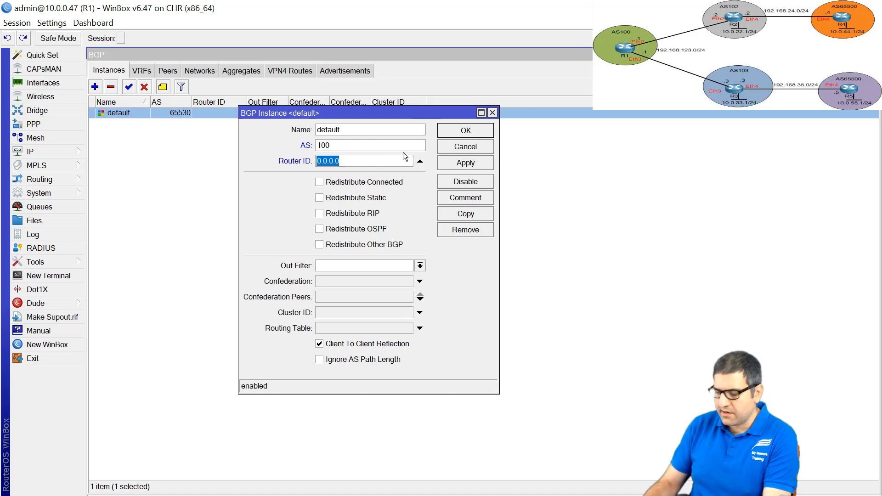
{"action": "type", "text": "1.1.1.1"}
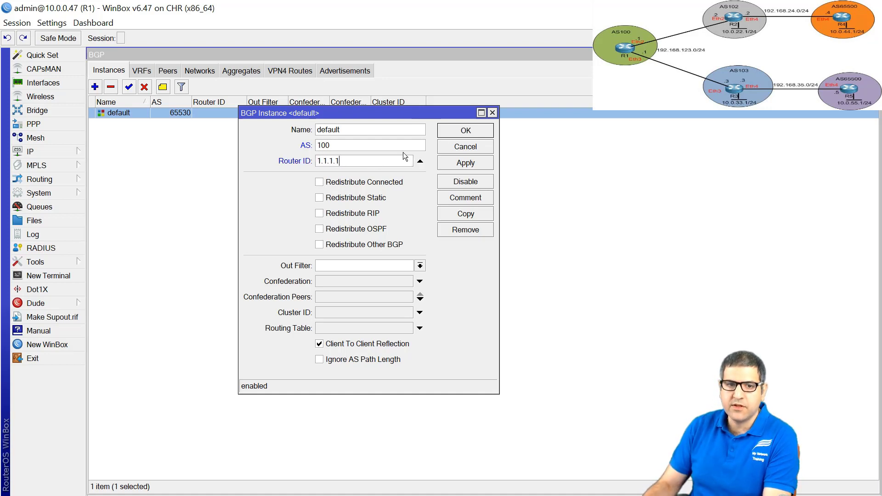
{"action": "left_click", "coordinate": [478, 127]}
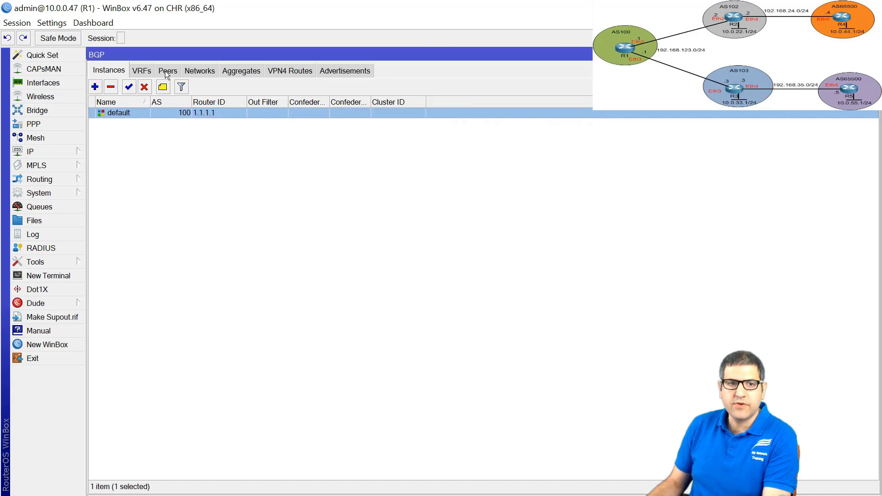
Add a BGP peer on R1 named peer-to-R2 with remote address 192.168.123.2 and remote AS 102
{"action": "left_click", "coordinate": [166, 71]}
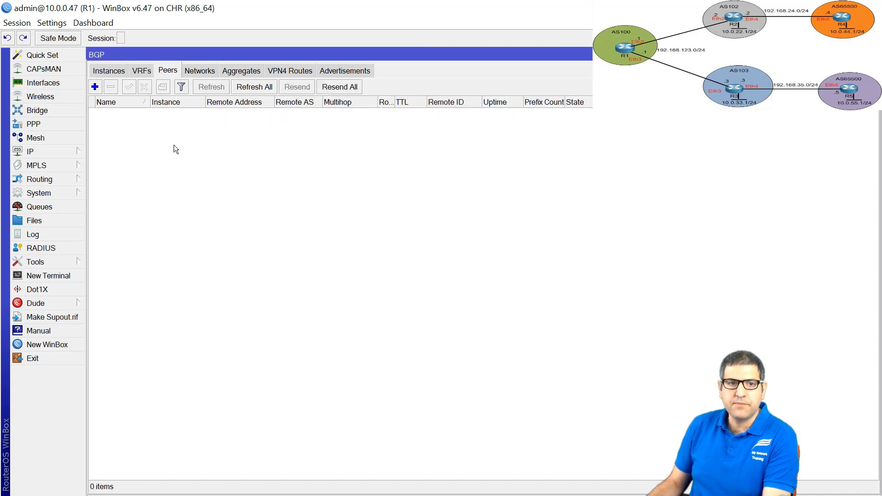
{"action": "left_click", "coordinate": [95, 87]}
{"action": "left_click", "coordinate": [378, 99]}
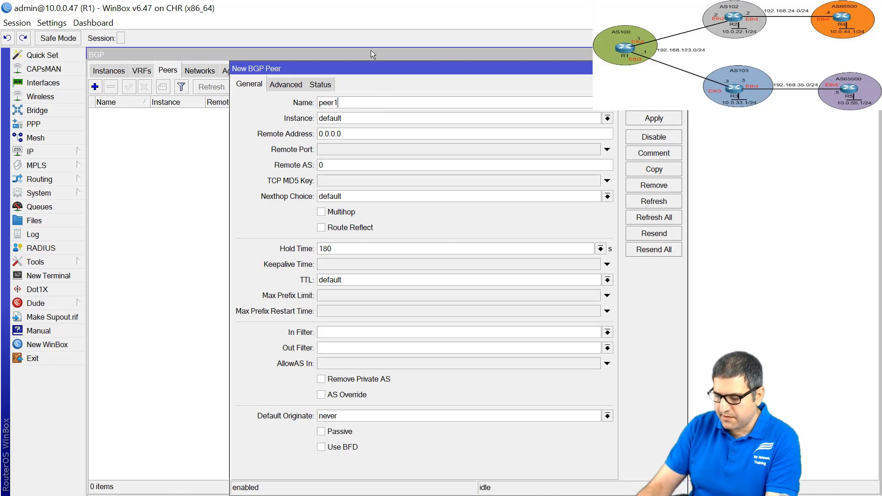
{"action": "key", "text": "BackSpace"}
{"action": "type", "text": "-to-"}
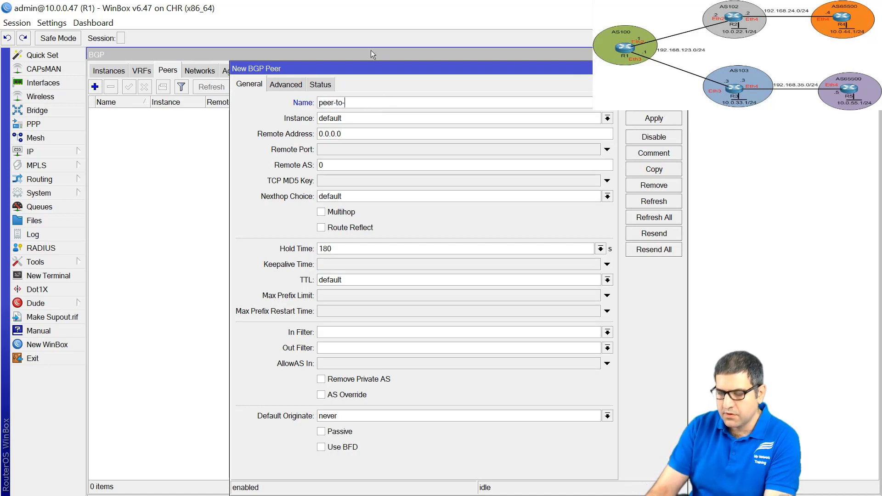
{"action": "type", "text": "R2"}
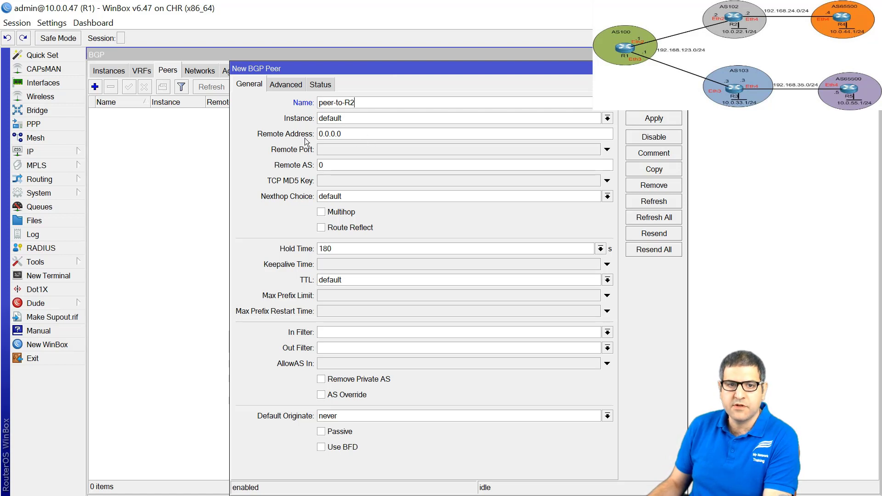
{"action": "double_click", "coordinate": [495, 138]}
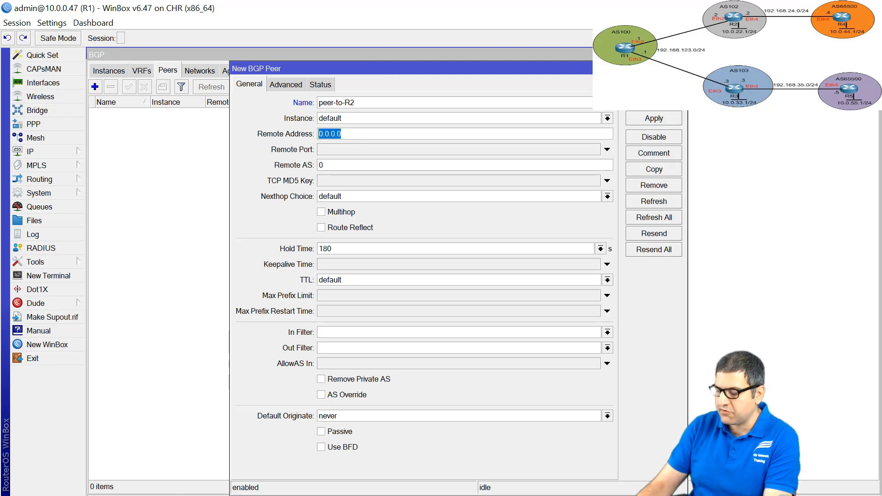
{"action": "type", "text": "192.16"}
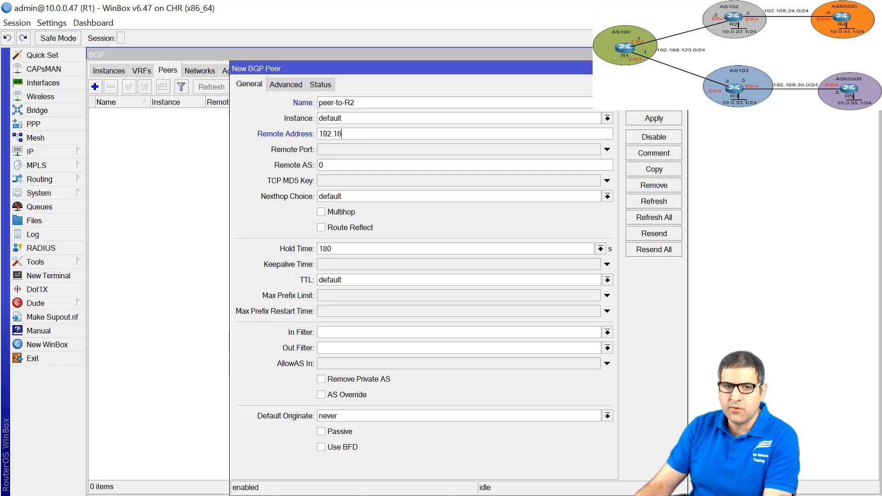
{"action": "type", "text": "8.123.2"}
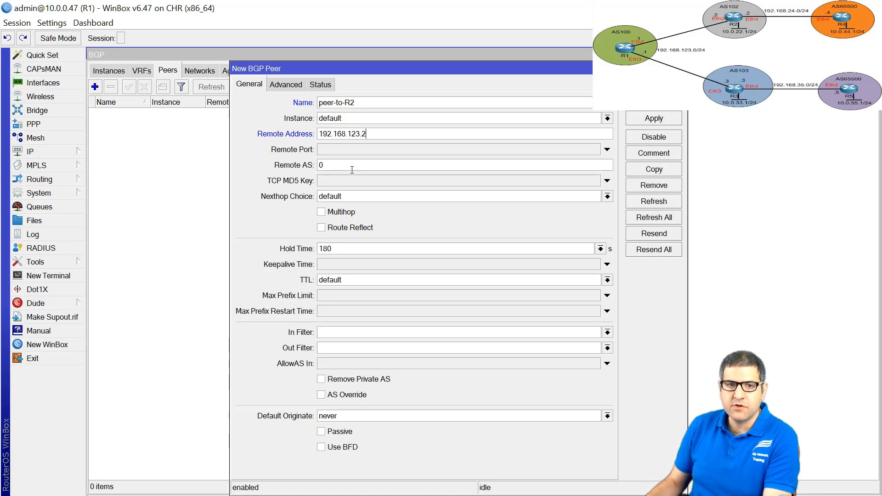
{"action": "key", "text": "Tab"}
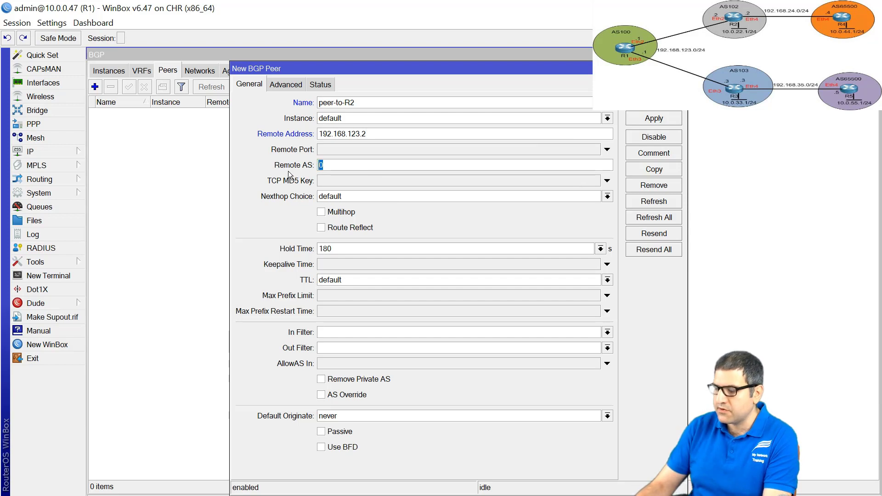
{"action": "type", "text": "102"}
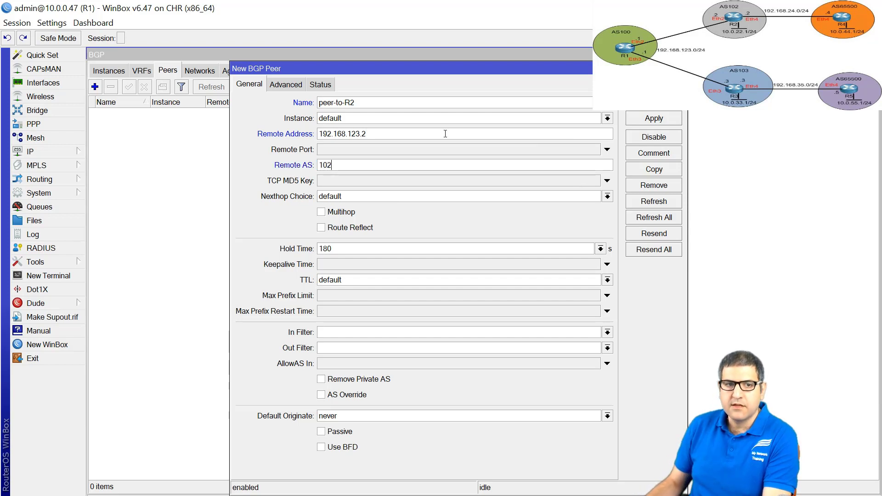
{"action": "key", "text": "Return"}
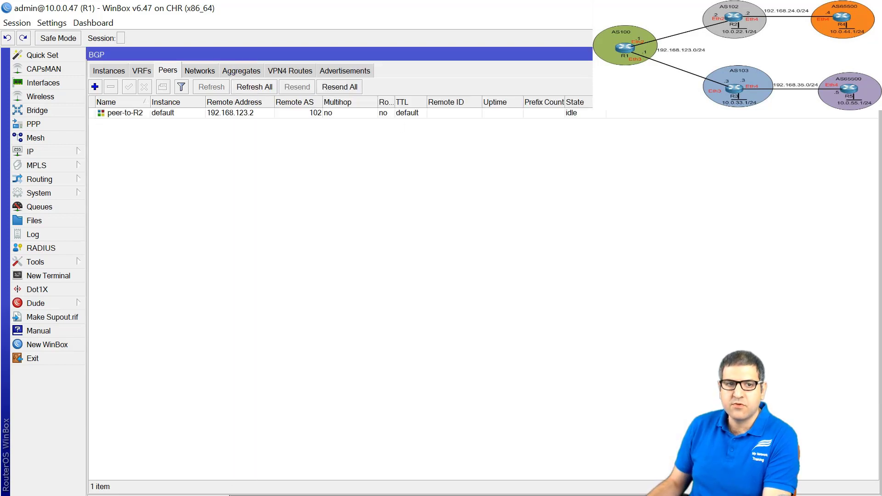
Add a second BGP peer on R1 named peer-to-R3 with remote address 192.168.123.3 and remote AS 103
{"action": "left_click", "coordinate": [95, 86]}
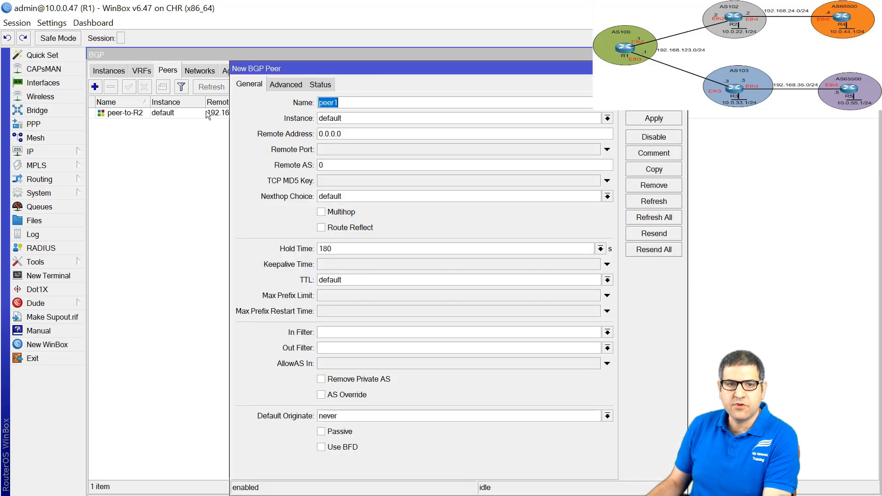
{"action": "left_click", "coordinate": [356, 110]}
{"action": "key", "text": "BackSpace"}
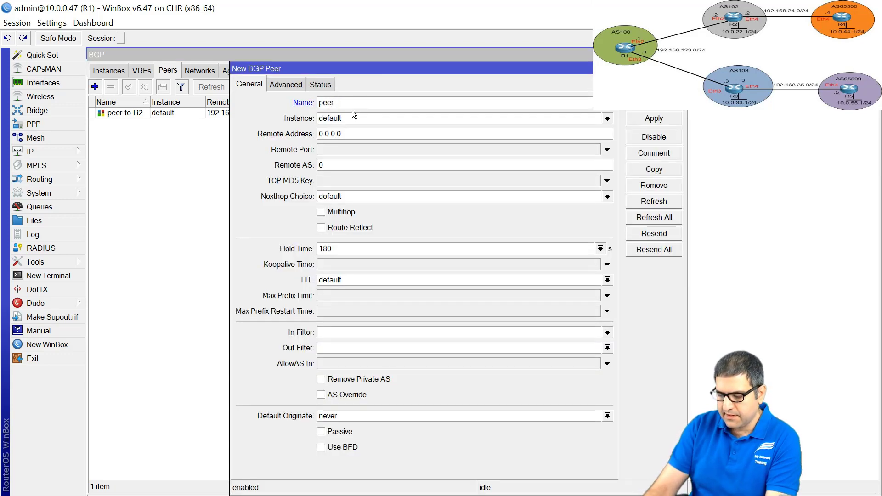
{"action": "type", "text": "-to"}
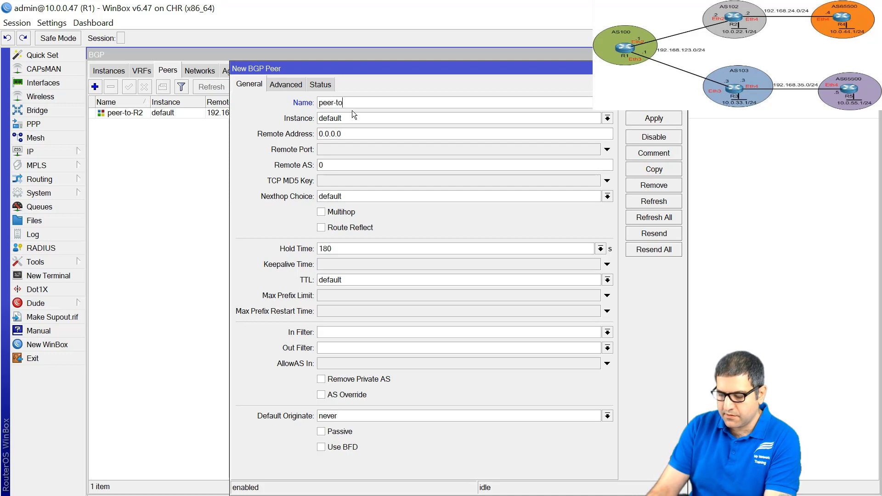
{"action": "type", "text": "-R3"}
{"action": "key", "text": "Tab"}
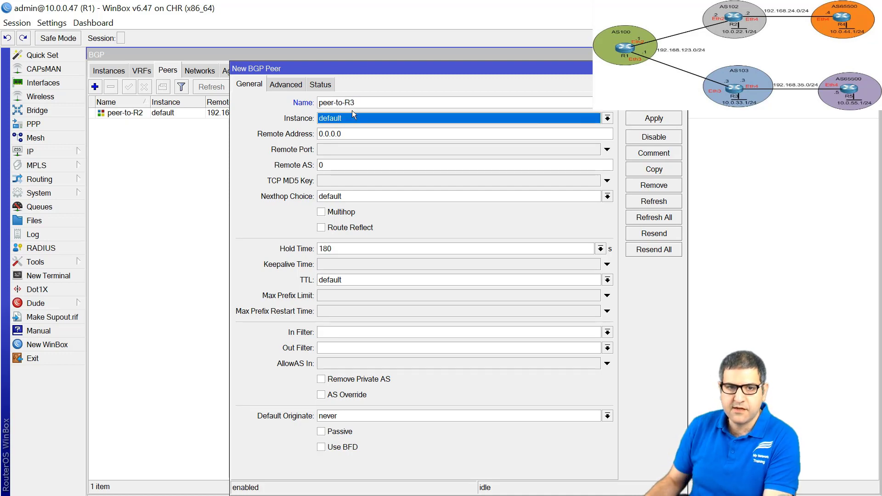
{"action": "key", "text": "Tab"}
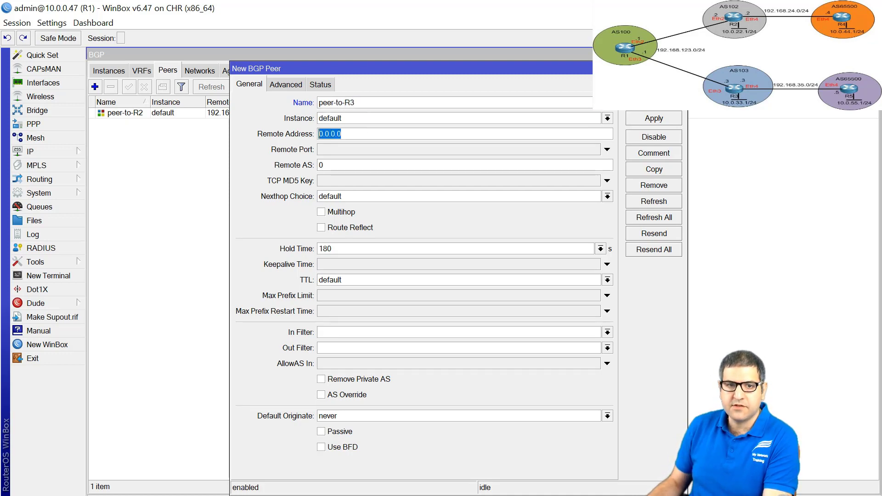
{"action": "type", "text": "192.16"}
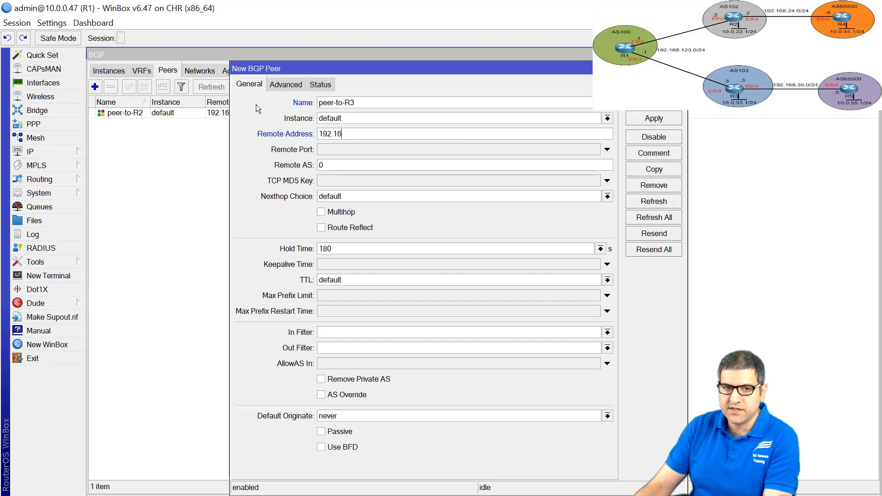
{"action": "type", "text": "8.123.3"}
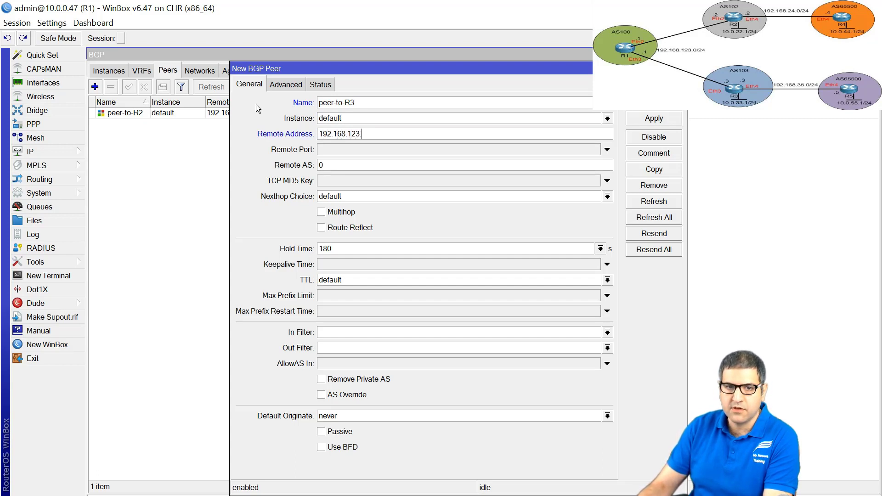
{"action": "key", "text": "Tab"}
{"action": "key", "text": "Tab"}
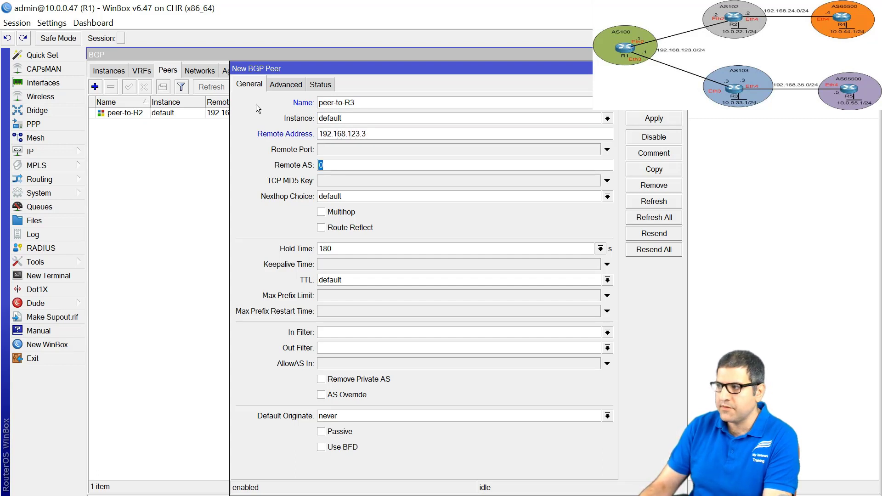
{"action": "type", "text": "103"}
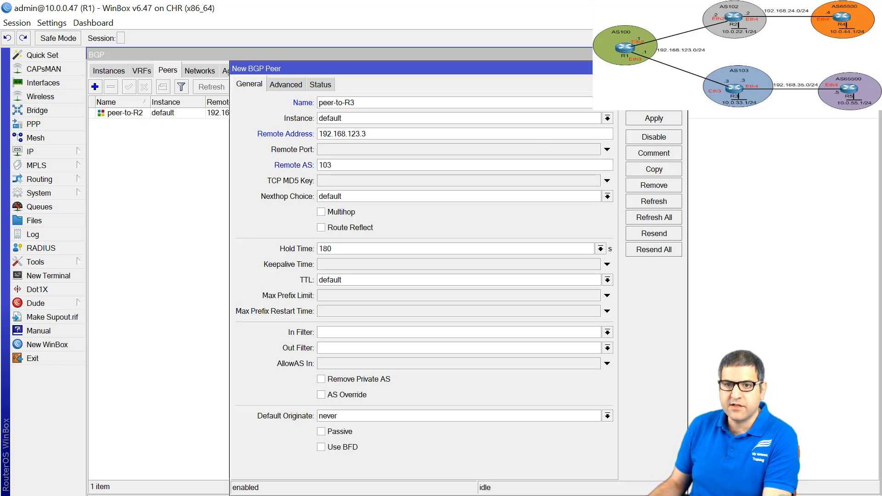
{"action": "key", "text": "Return"}
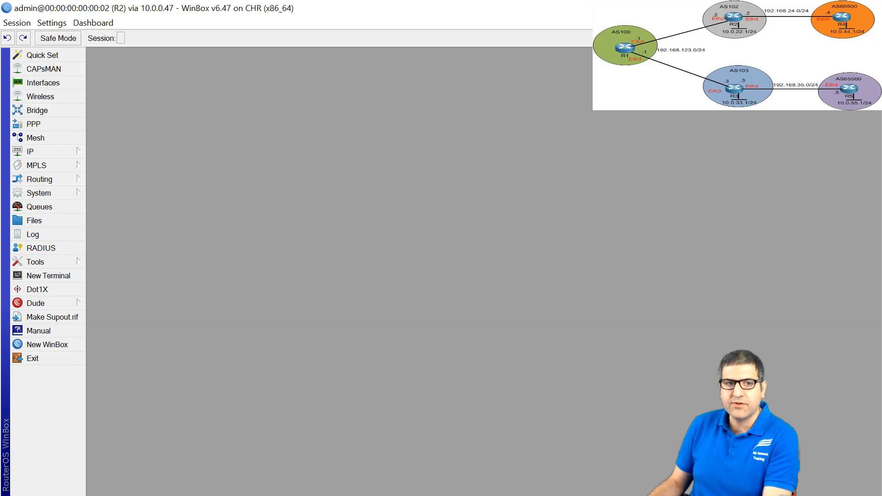
In R2's WinBox session, set the default BGP instance to AS 102 with router ID 2.2.2.2
{"action": "left_click", "coordinate": [67, 181]}
{"action": "left_click", "coordinate": [118, 196]}
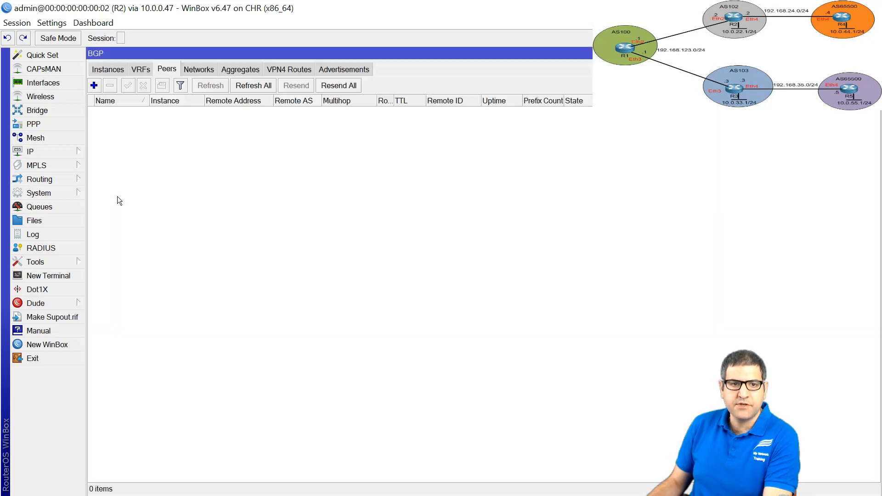
{"action": "left_click", "coordinate": [107, 72]}
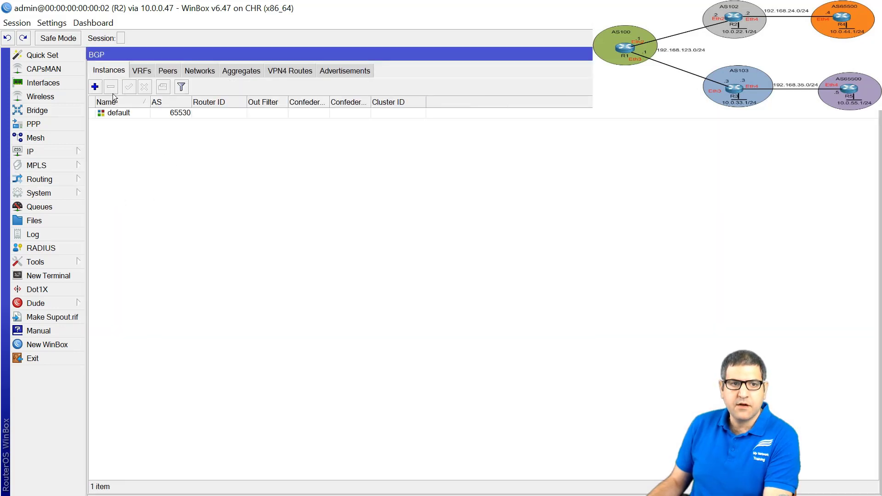
{"action": "double_click", "coordinate": [133, 115]}
{"action": "key", "text": "Tab"}
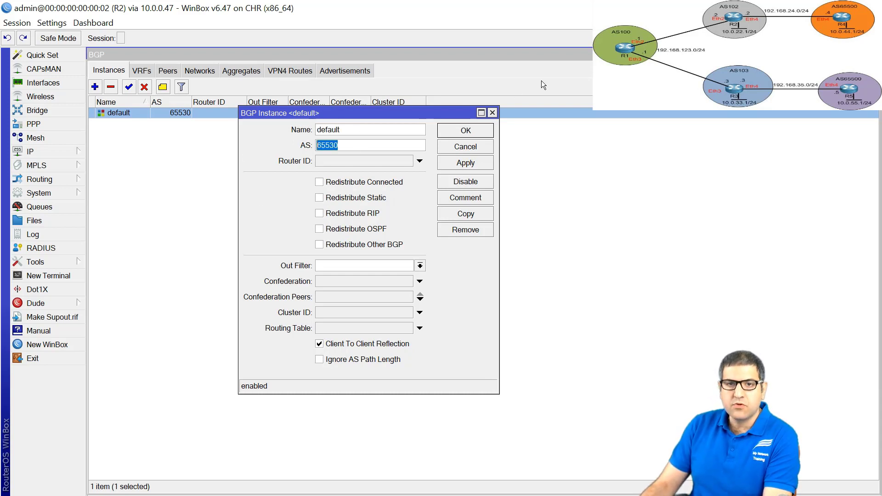
{"action": "type", "text": "102"}
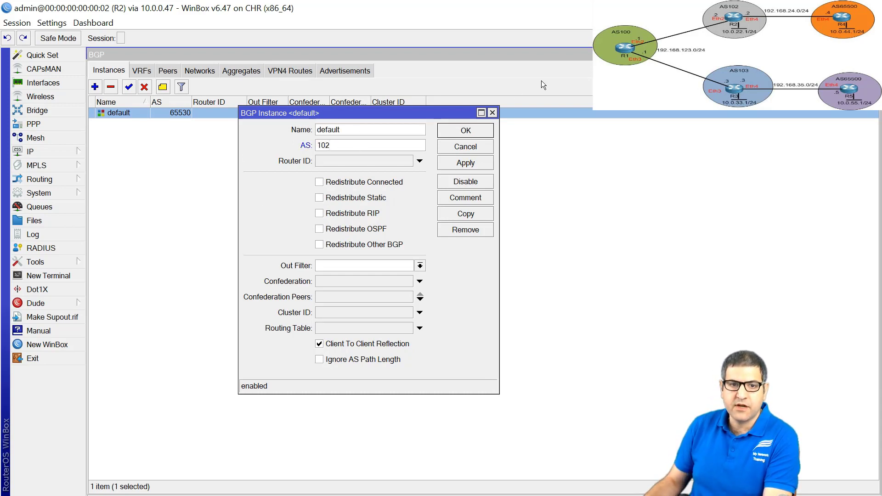
{"action": "key", "text": "Tab"}
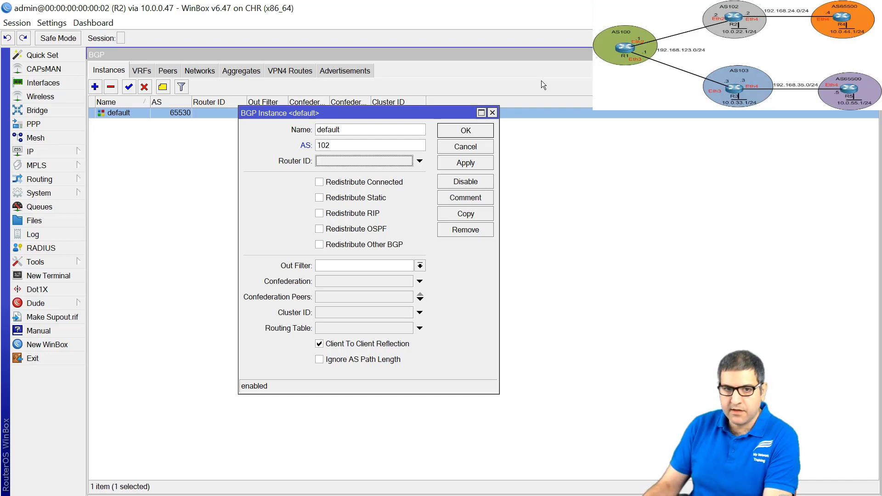
{"action": "left_click", "coordinate": [367, 164]}
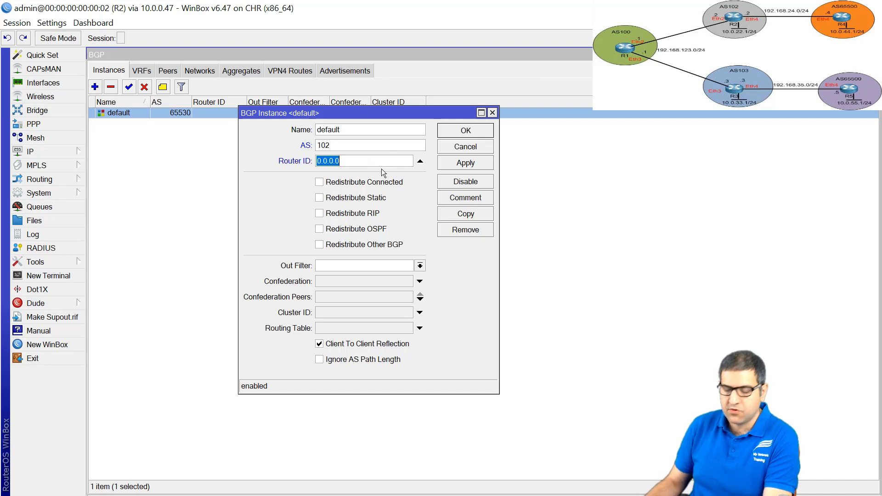
{"action": "type", "text": "2.2.2.2"}
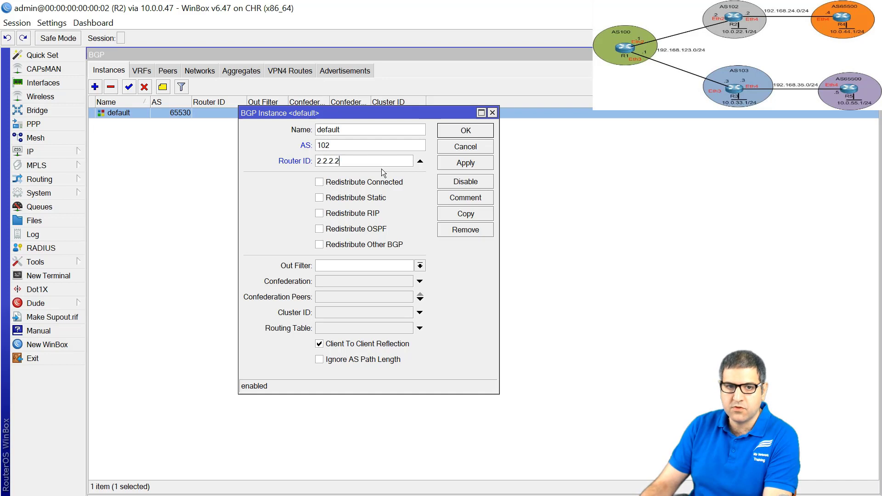
{"action": "left_click", "coordinate": [476, 131]}
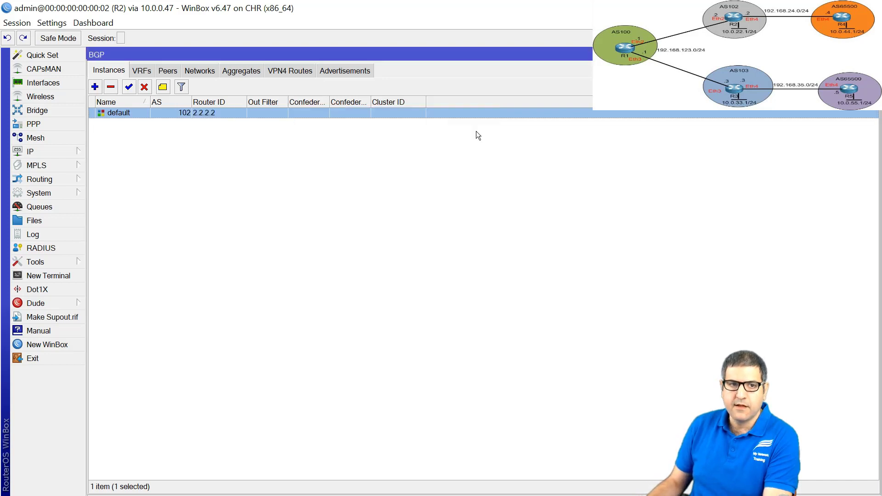
Add a BGP peer on R2 named peer-to-R1 with remote address 192.168.123.1 and remote AS 100
{"action": "left_click", "coordinate": [166, 71]}
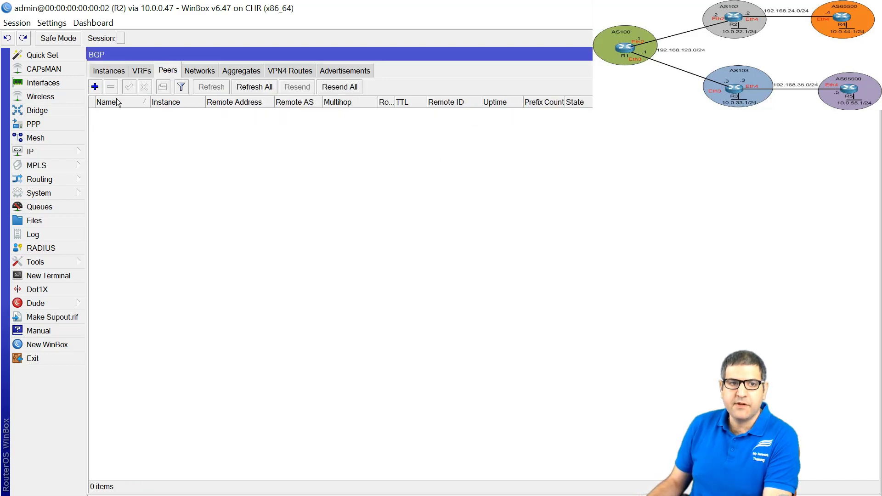
{"action": "left_click", "coordinate": [95, 87]}
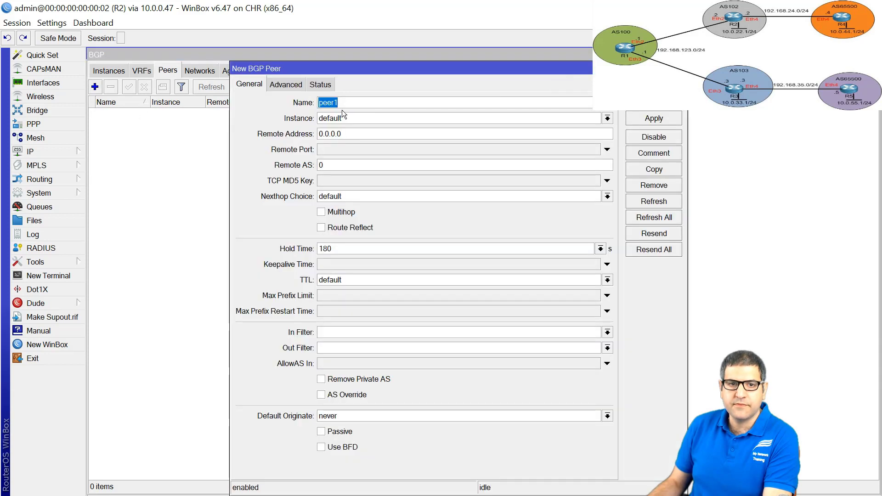
{"action": "left_click", "coordinate": [382, 101]}
{"action": "key", "text": "BackSpace"}
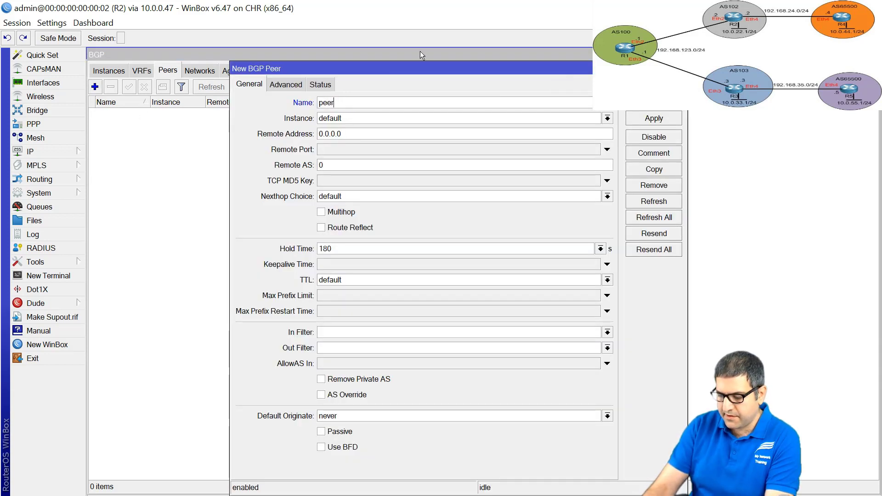
{"action": "type", "text": "-to-R1"}
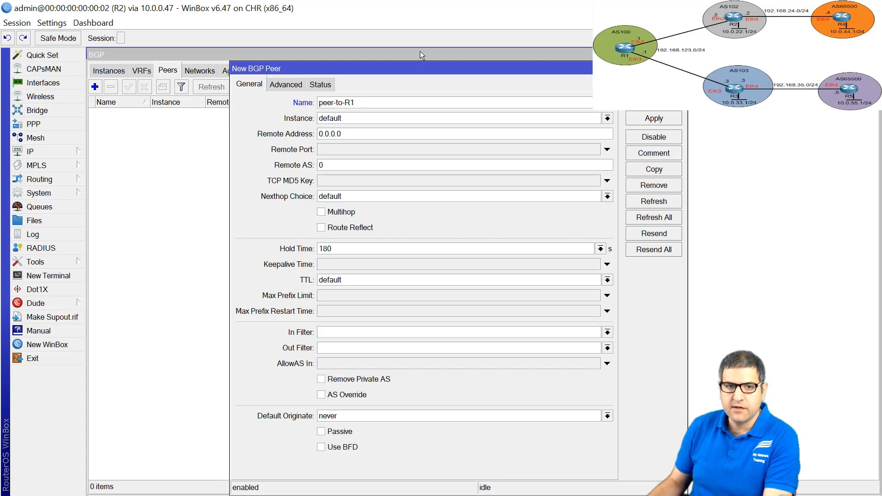
{"action": "key", "text": "Tab"}
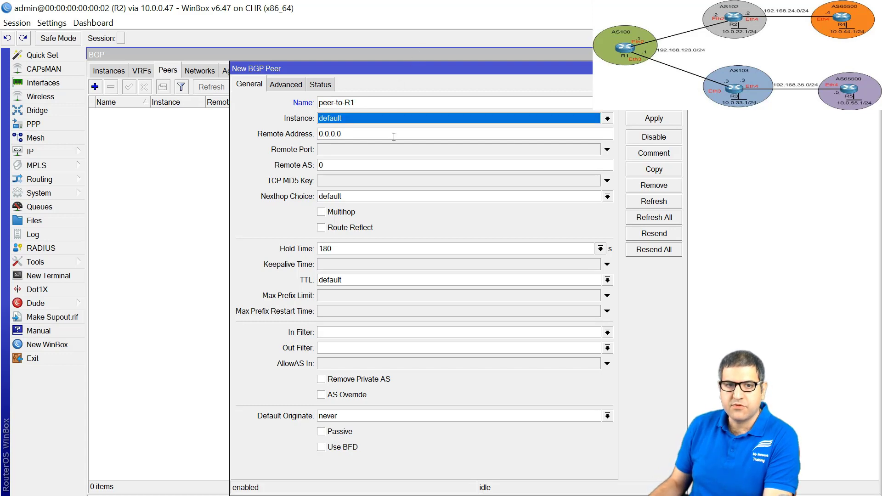
{"action": "key", "text": "Tab"}
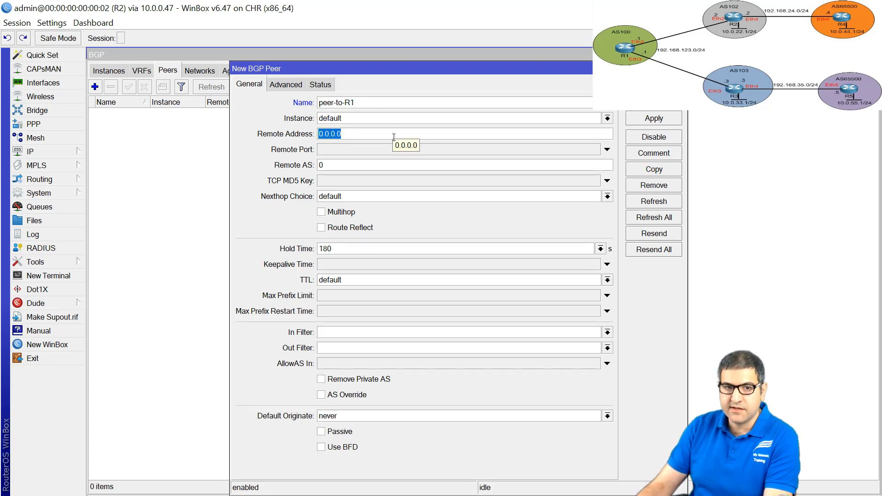
{"action": "type", "text": "192.168."}
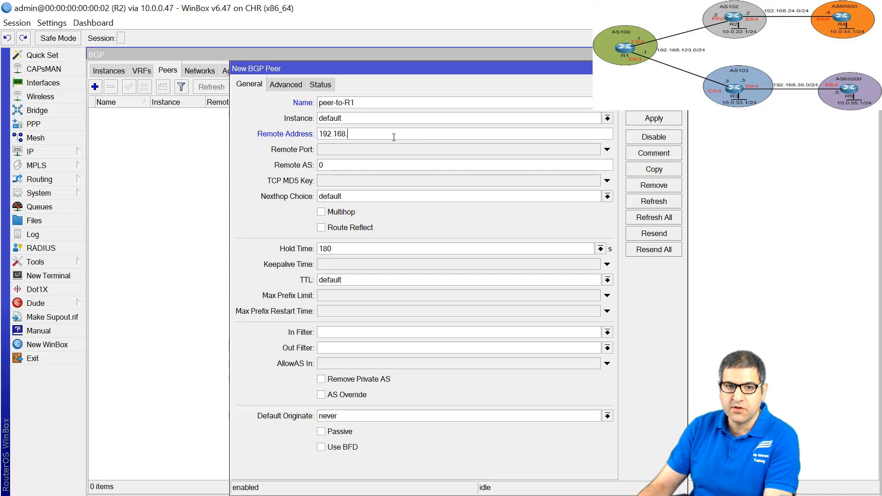
{"action": "type", "text": "123.1"}
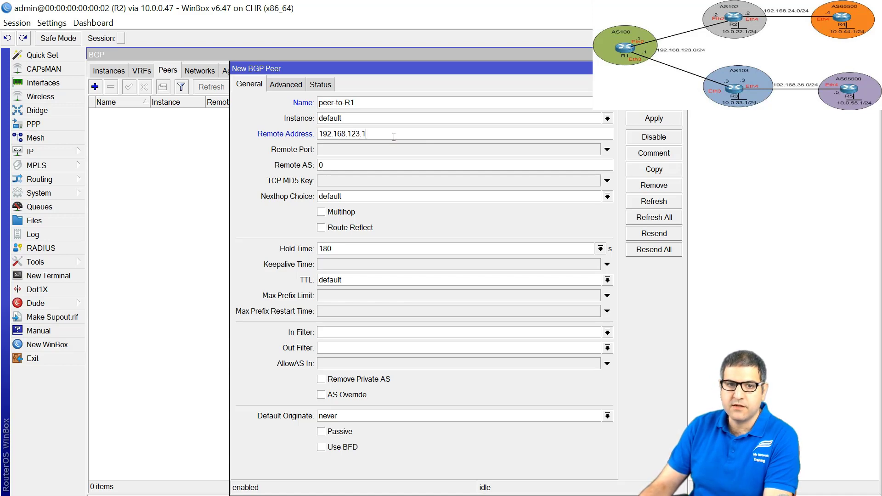
{"action": "key", "text": "Tab"}
{"action": "key", "text": "Tab"}
{"action": "type", "text": "100"}
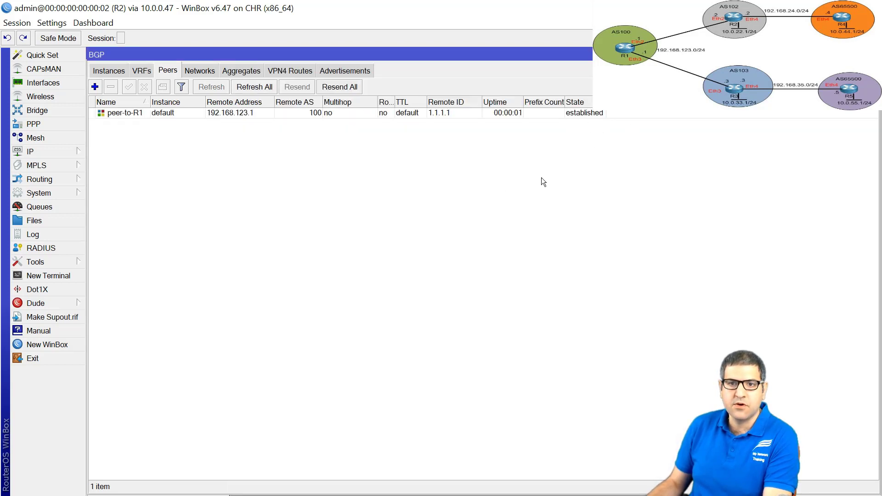
{"action": "left_click", "coordinate": [591, 113]}
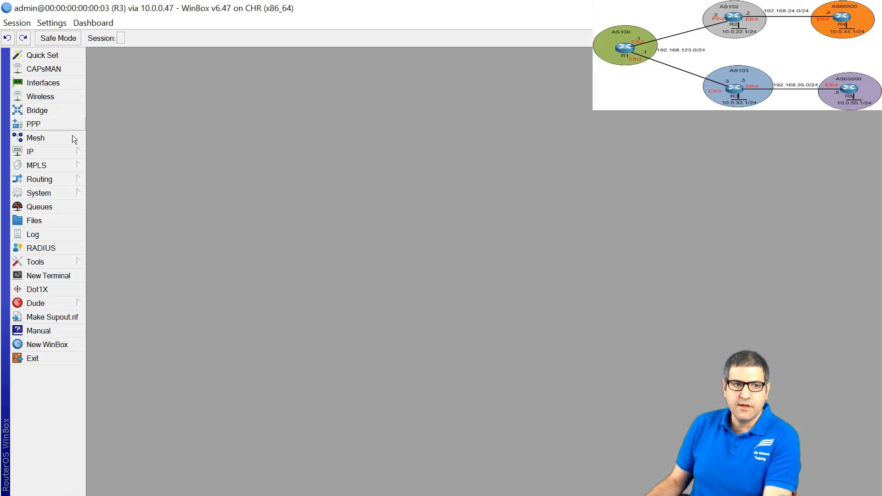
In R3's WinBox session, set the default BGP instance to AS 103 with router ID 3.3.3.3
{"action": "left_click", "coordinate": [65, 180]}
{"action": "left_click", "coordinate": [116, 197]}
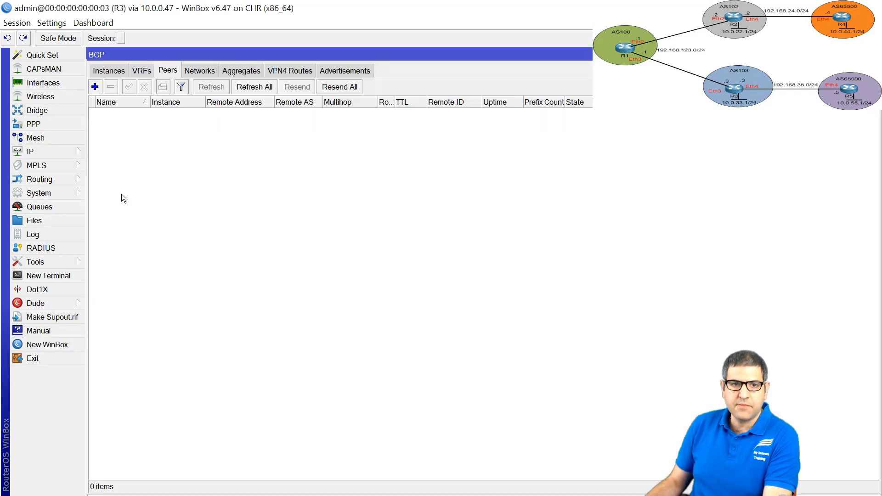
{"action": "left_click", "coordinate": [108, 71]}
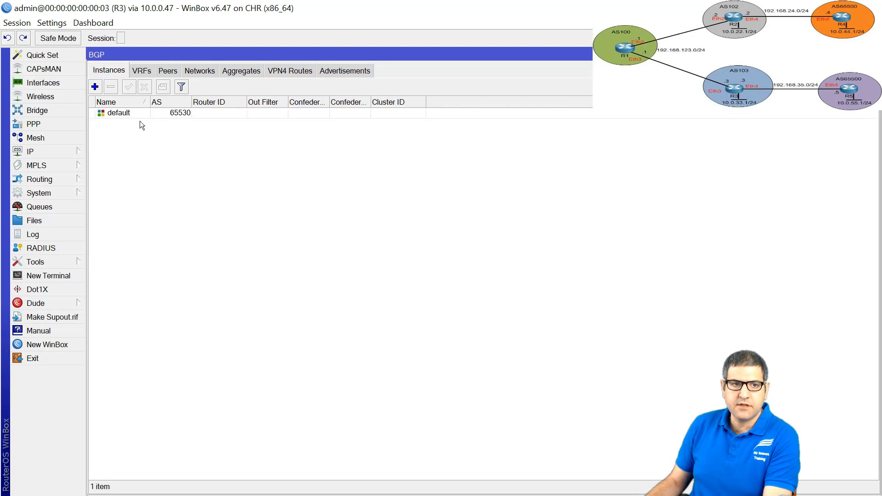
{"action": "double_click", "coordinate": [128, 115]}
{"action": "key", "text": "Tab"}
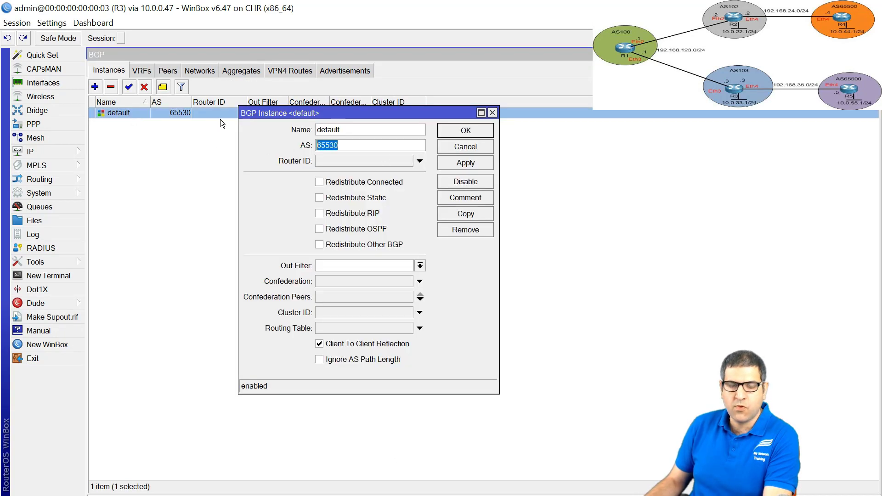
{"action": "type", "text": "103"}
{"action": "key", "text": "Tab"}
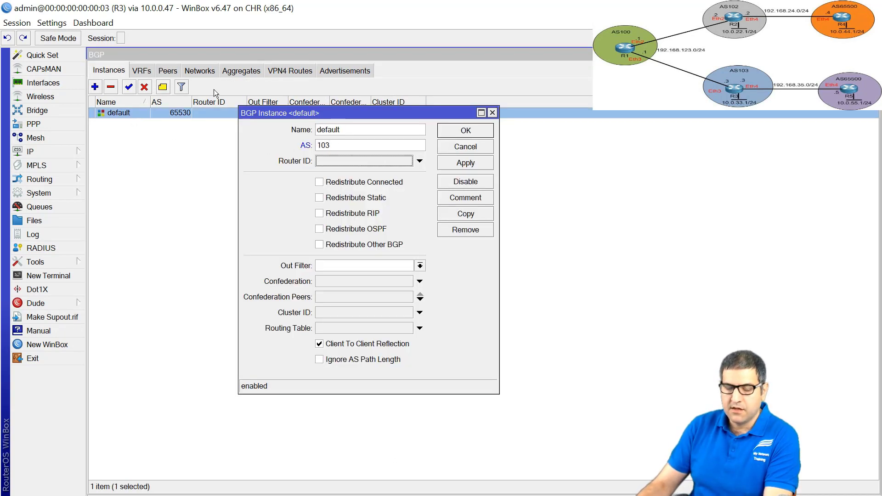
{"action": "type", "text": "3.3"}
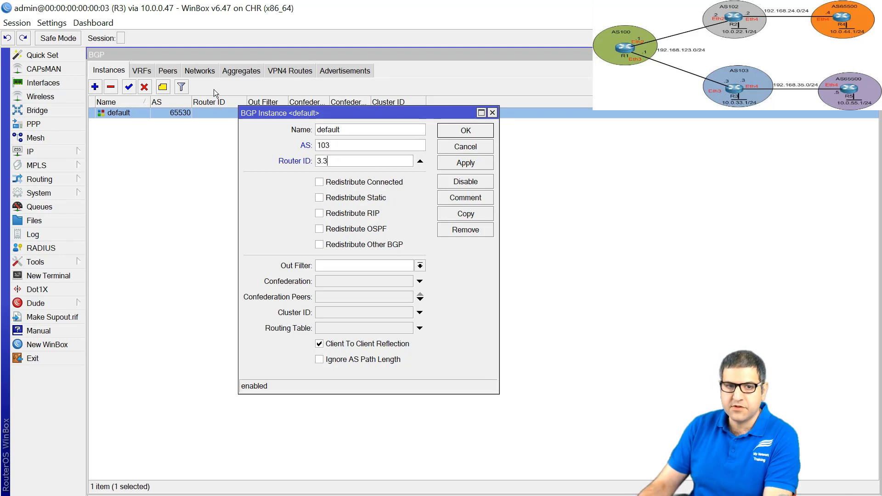
{"action": "type", "text": ".3.3"}
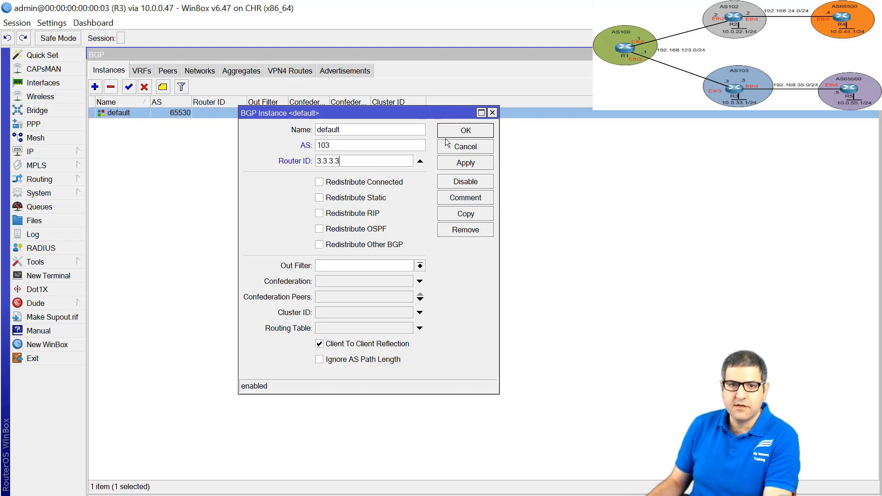
{"action": "left_click", "coordinate": [462, 133]}
Add a BGP peer on R3 named peer-to-R1 with remote address 192.168.123.1 and remote AS 100
{"action": "left_click", "coordinate": [168, 71]}
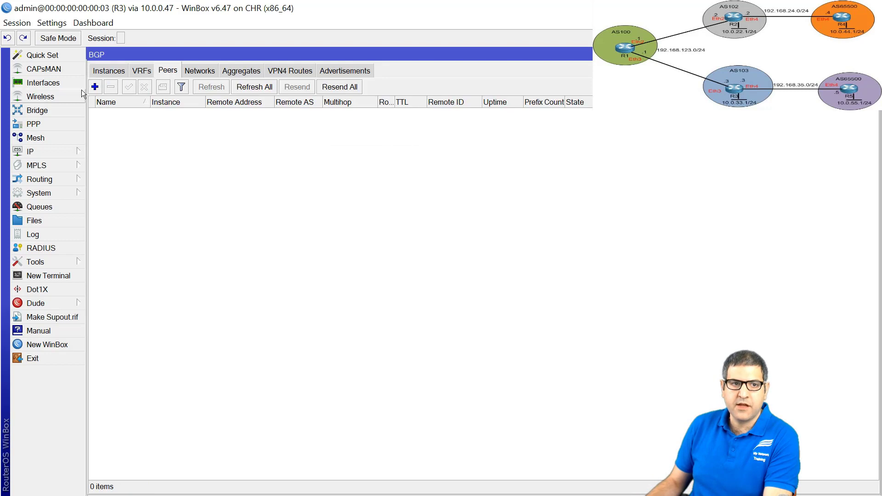
{"action": "left_click", "coordinate": [95, 87]}
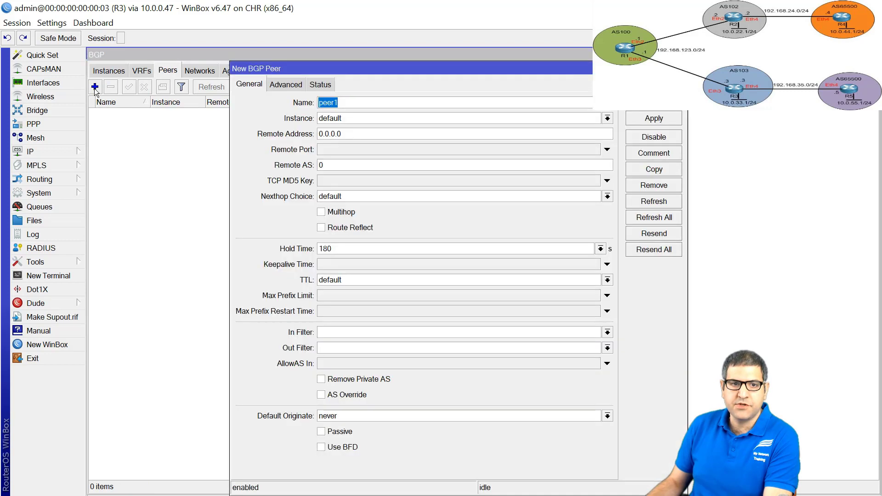
{"action": "left_click", "coordinate": [351, 102]}
{"action": "key", "text": "BackSpace"}
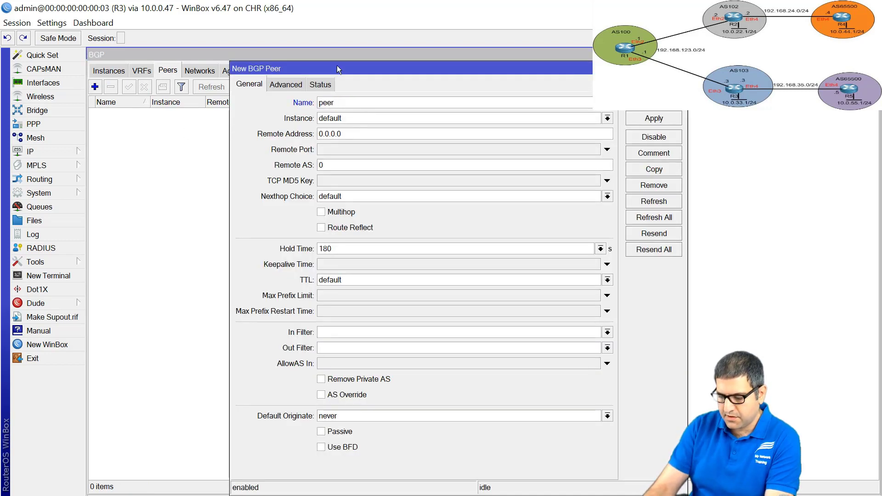
{"action": "type", "text": "-to-"}
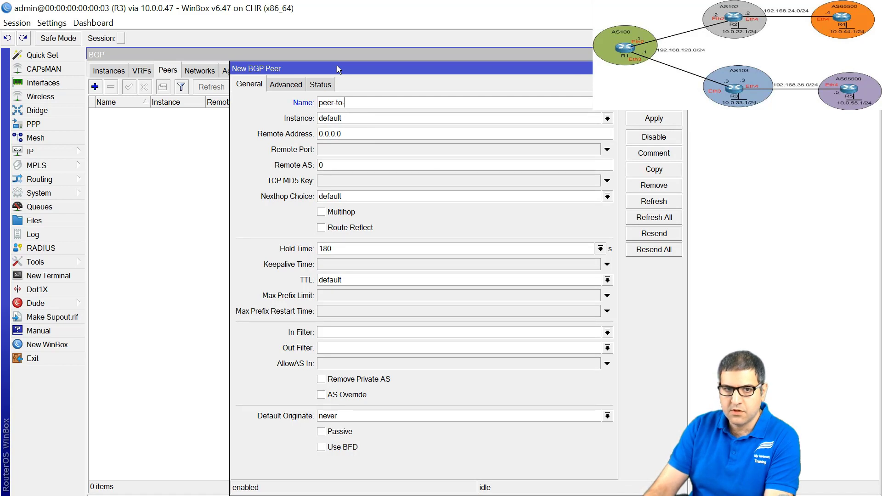
{"action": "type", "text": "R1"}
{"action": "key", "text": "Tab"}
{"action": "key", "text": "Tab"}
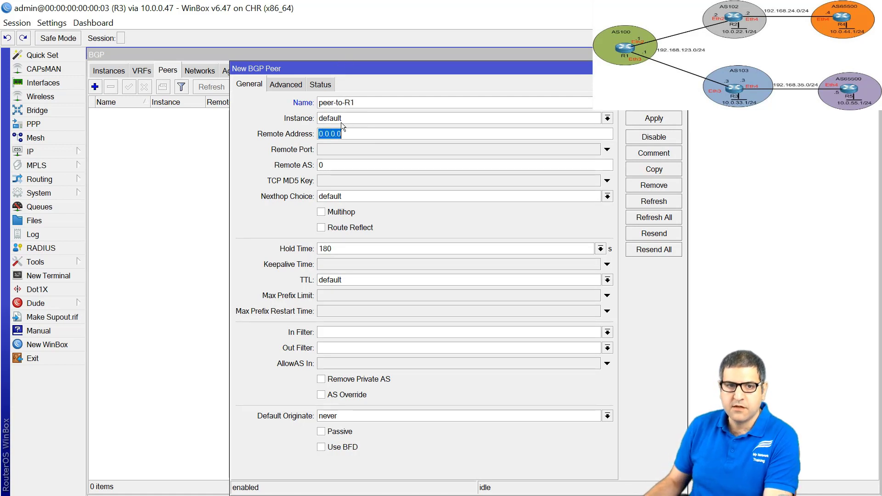
{"action": "type", "text": "192.1"}
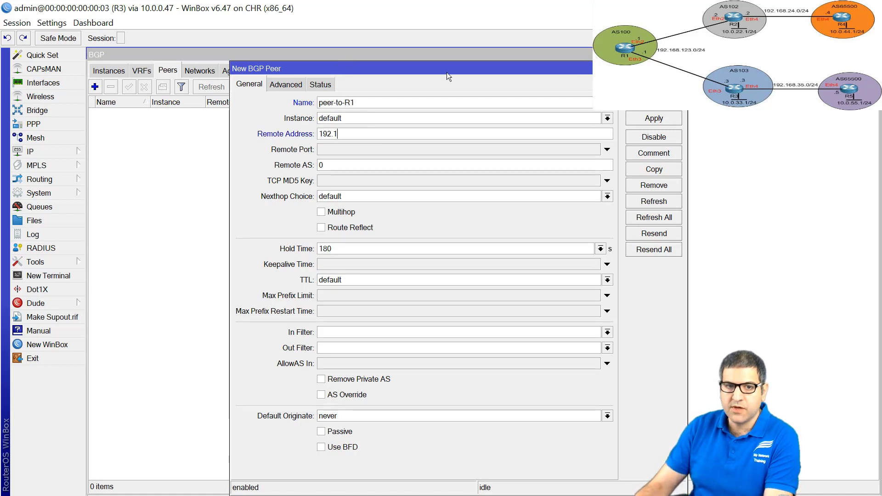
{"action": "type", "text": "68.123."}
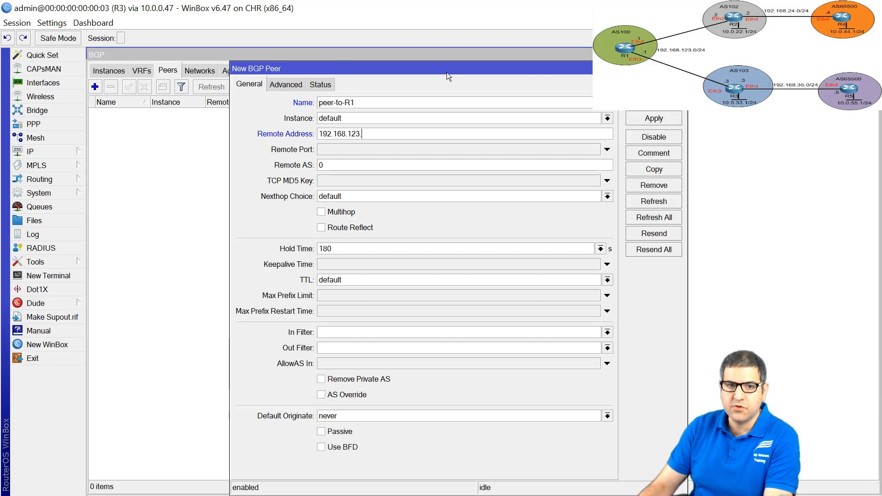
{"action": "type", "text": "1"}
{"action": "key", "text": "Tab"}
{"action": "key", "text": "Tab"}
{"action": "type", "text": "1"}
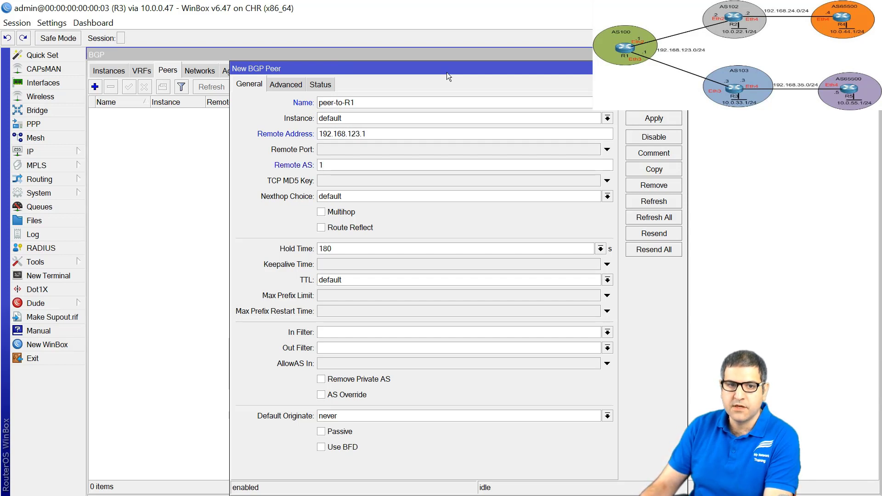
{"action": "type", "text": "00"}
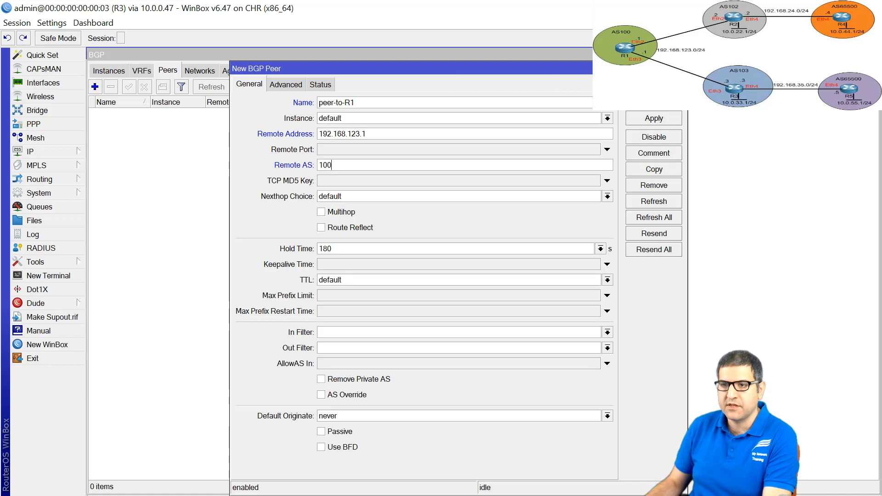
{"action": "key", "text": "Return"}
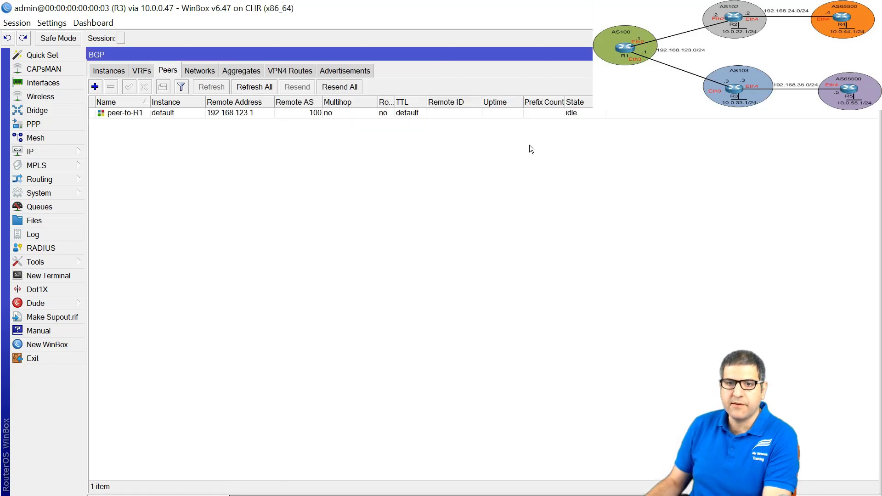
{"action": "left_click", "coordinate": [578, 116]}
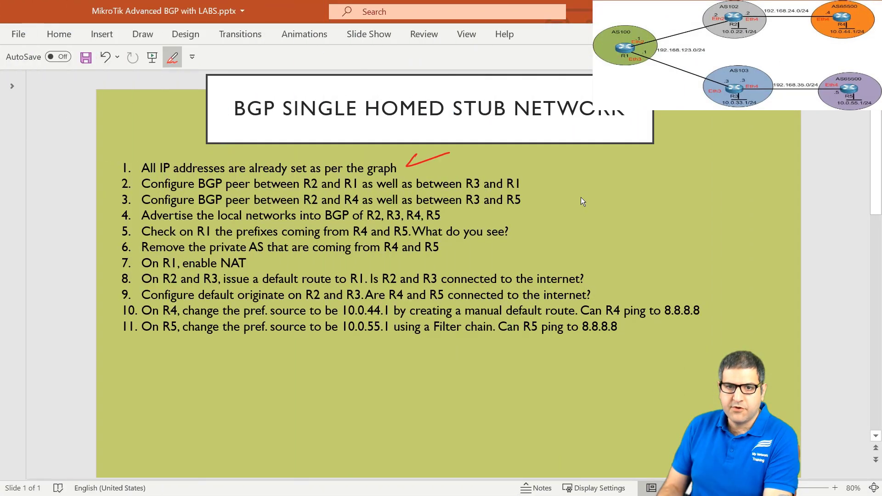
On the PowerPoint lab slide, draw a red check mark after task 2 about the R2–R1 and R3–R1 peers
{"action": "left_click_drag", "start_coordinate": [528, 182], "coordinate": [580, 169]}
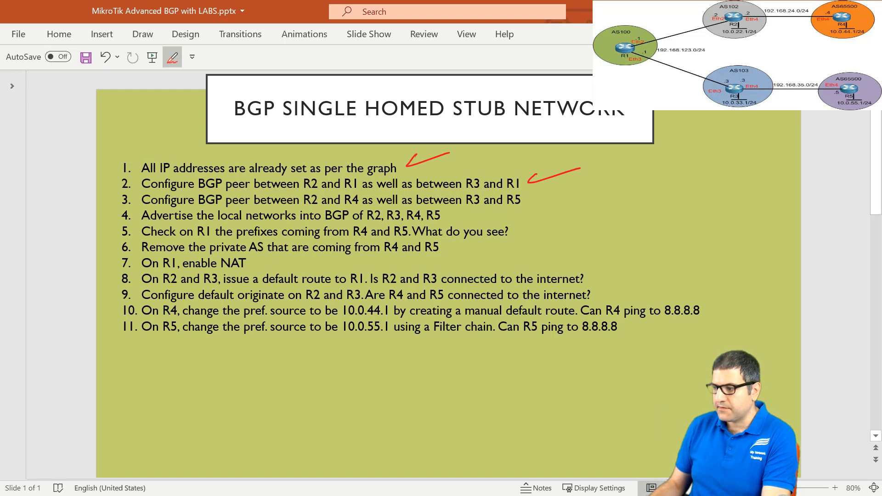
In R2's WinBox session, add a BGP peer named peer-to-R4 with remote address 192.168.24.4 and remote AS 65500
{"action": "key", "text": "alt+Tab"}
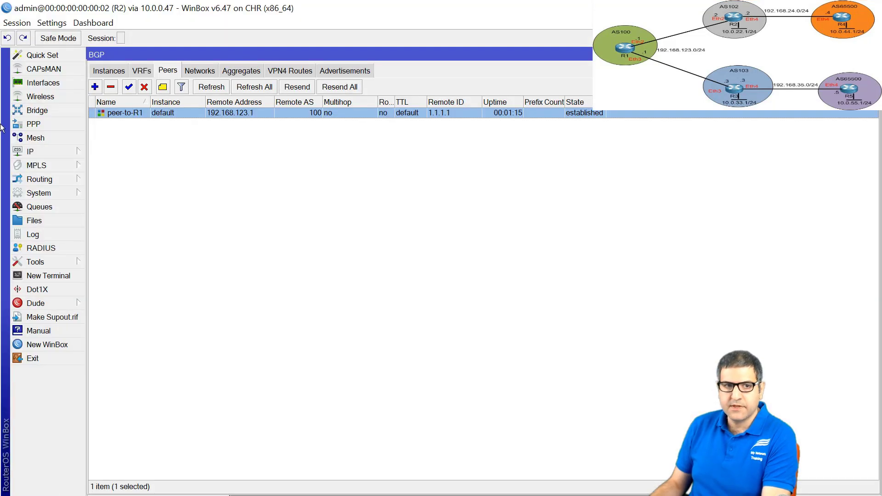
{"action": "left_click", "coordinate": [95, 86]}
{"action": "left_click", "coordinate": [363, 106]}
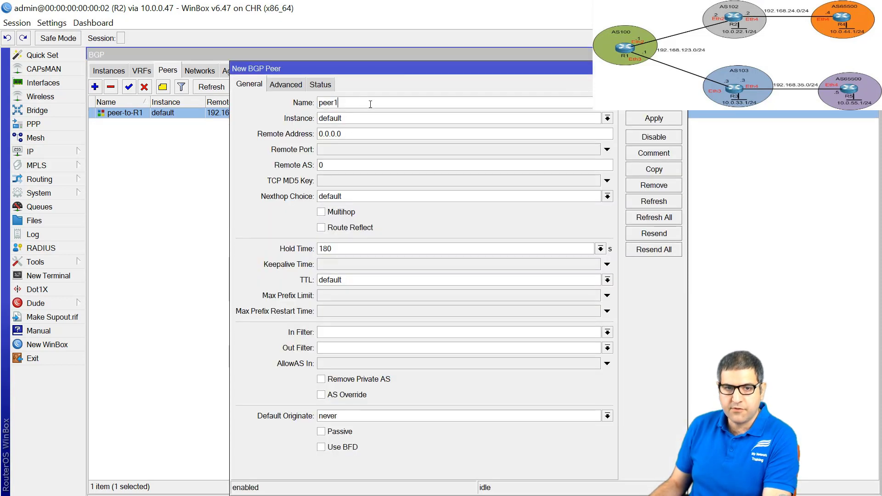
{"action": "key", "text": "BackSpace"}
{"action": "type", "text": "-to-R4"}
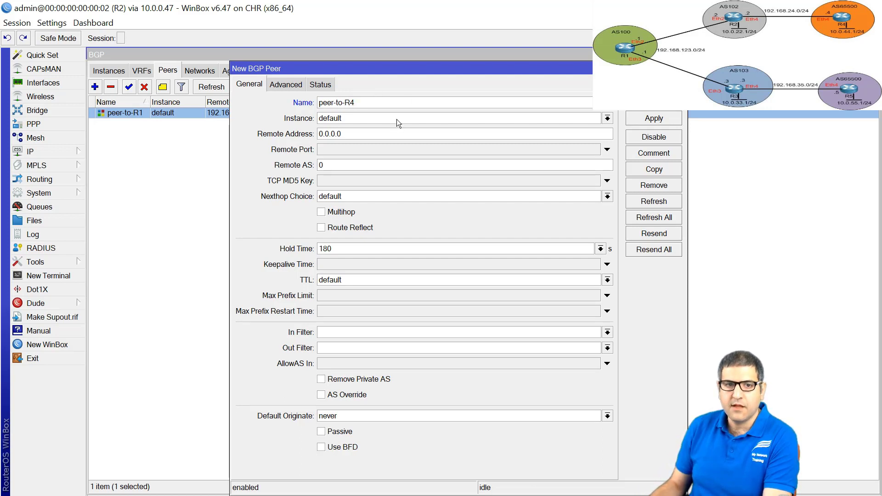
{"action": "left_click", "coordinate": [360, 136]}
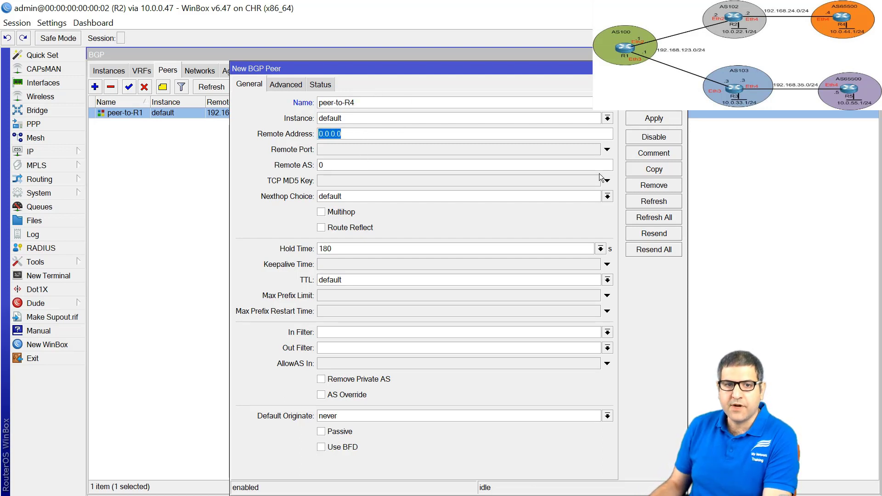
{"action": "type", "text": "1"}
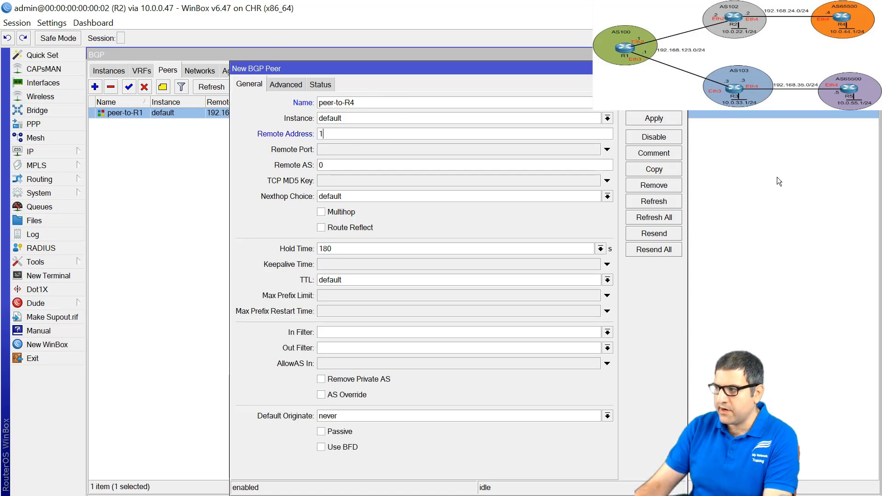
{"action": "type", "text": "92.168."}
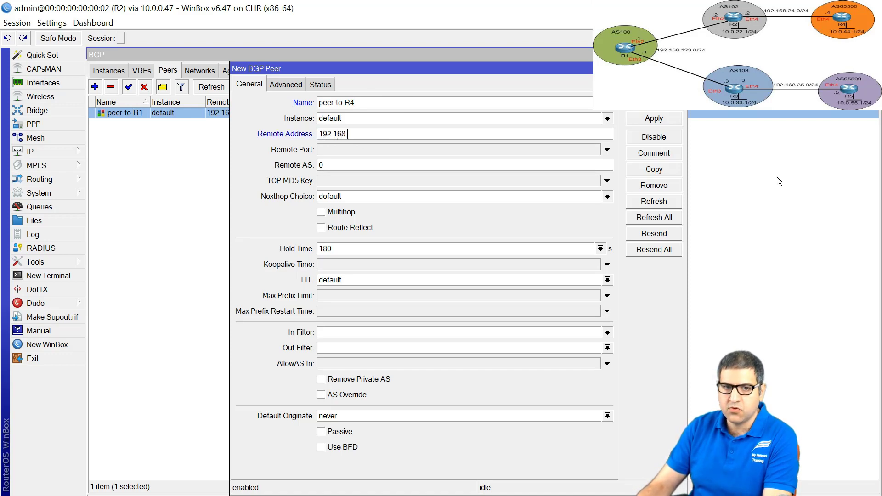
{"action": "type", "text": "24"}
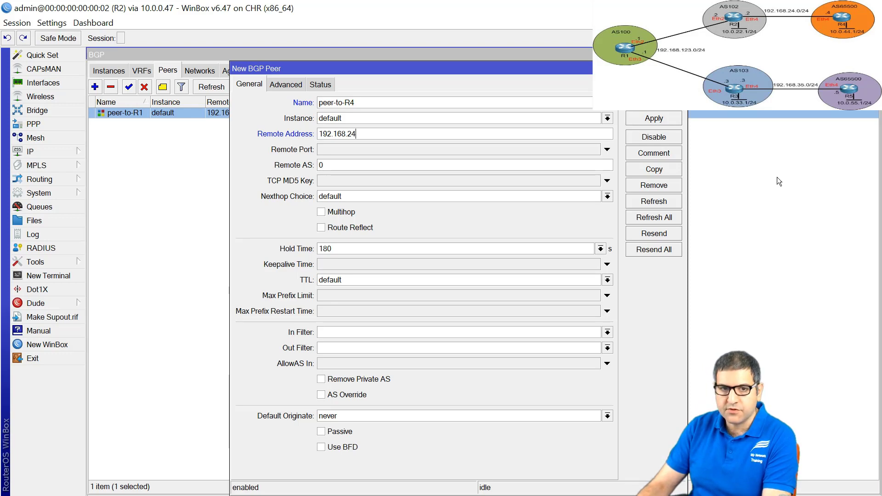
{"action": "type", "text": ".4"}
{"action": "key", "text": "Tab"}
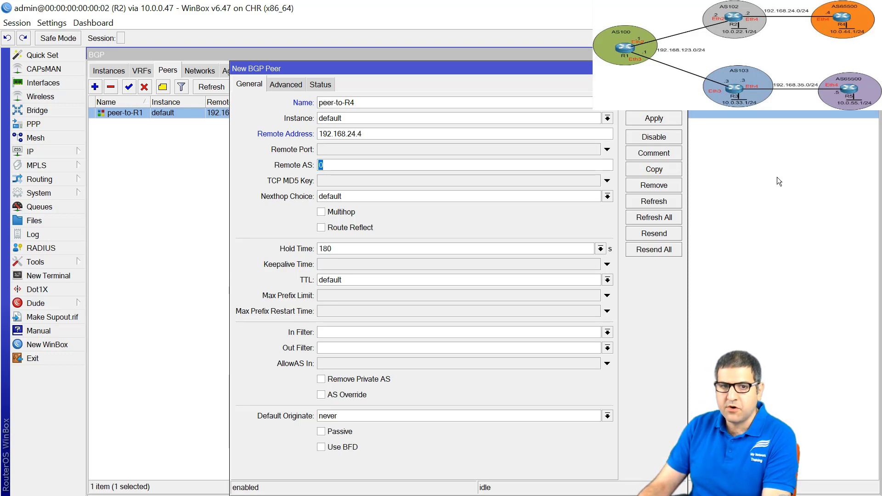
{"action": "type", "text": "6"}
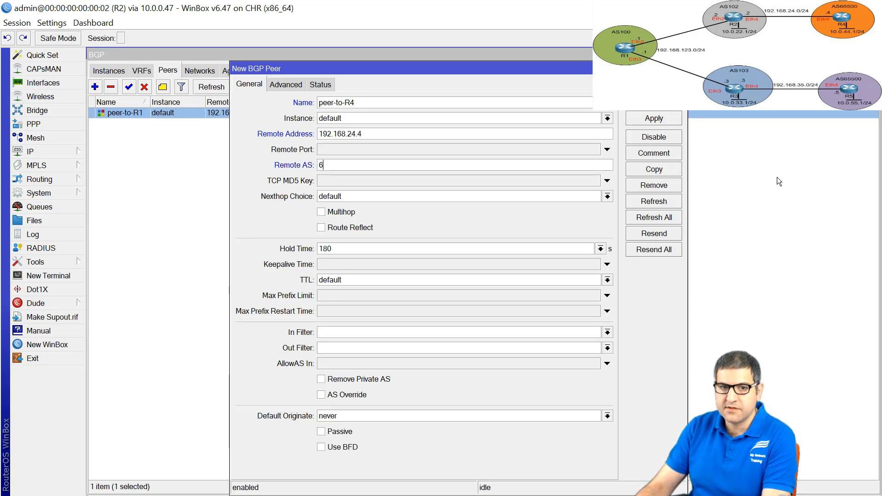
{"action": "type", "text": "5"}
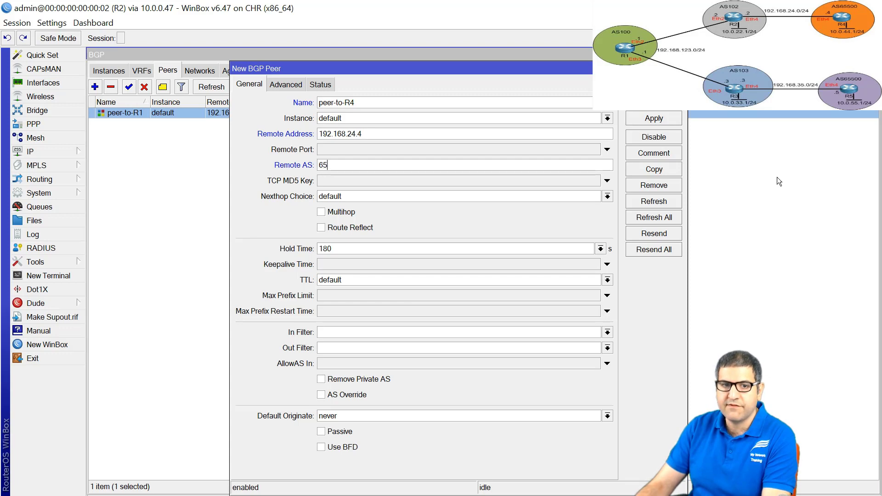
{"action": "type", "text": "500"}
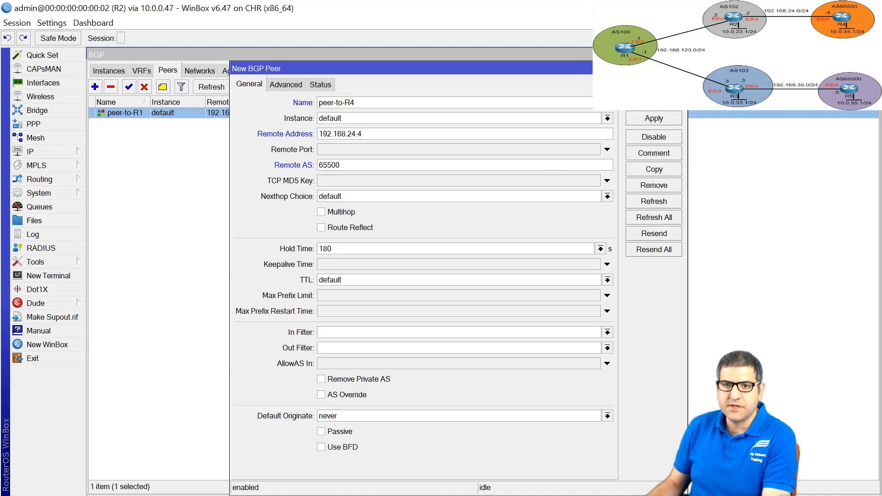
{"action": "key", "text": "Return"}
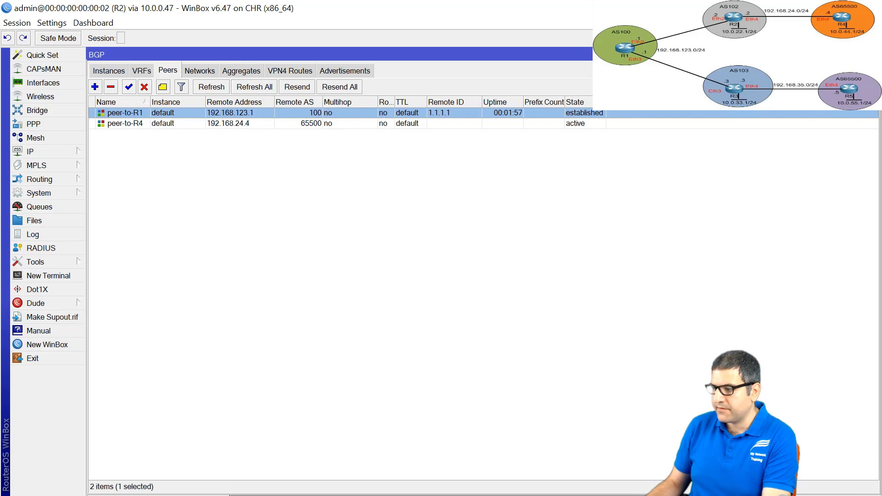
In R4's WinBox session, set the default BGP instance to AS 65500 with router ID 4.4.4.4
{"action": "key", "text": "alt+Tab"}
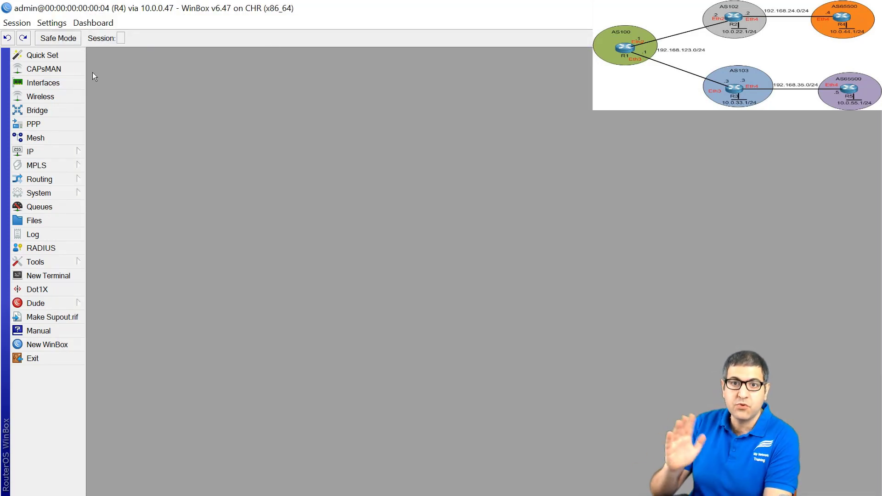
{"action": "left_click", "coordinate": [78, 179]}
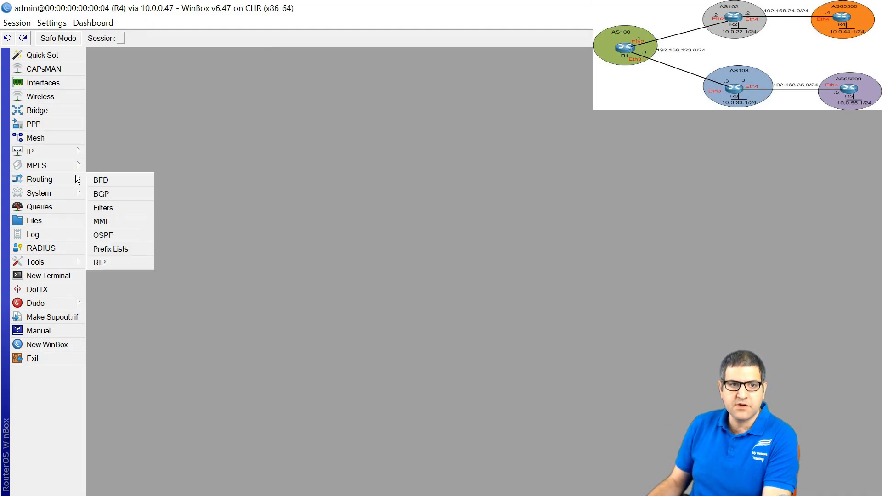
{"action": "left_click", "coordinate": [119, 197]}
{"action": "left_click", "coordinate": [127, 74]}
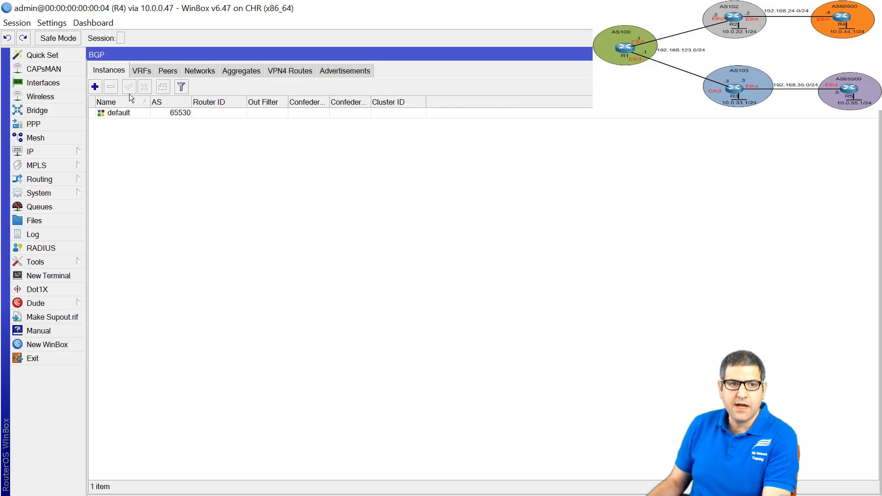
{"action": "double_click", "coordinate": [124, 112]}
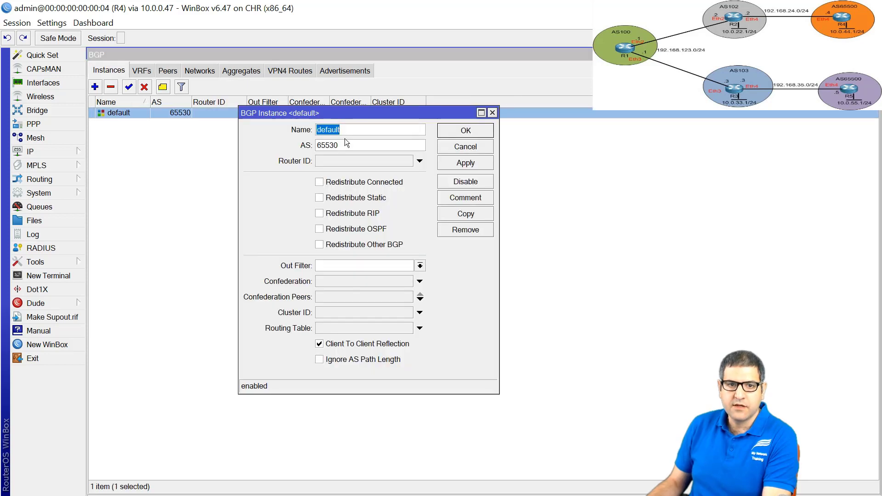
{"action": "left_click", "coordinate": [344, 142]}
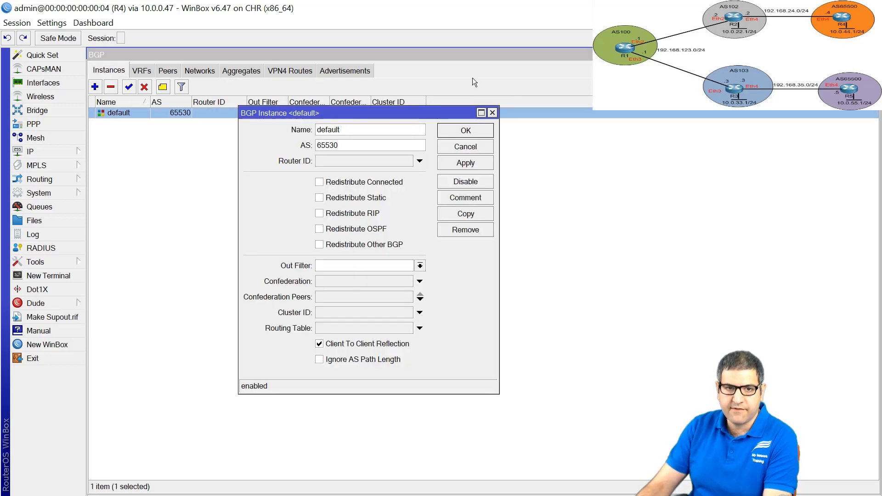
{"action": "key", "text": "BackSpace"}
{"action": "key", "text": "BackSpace"}
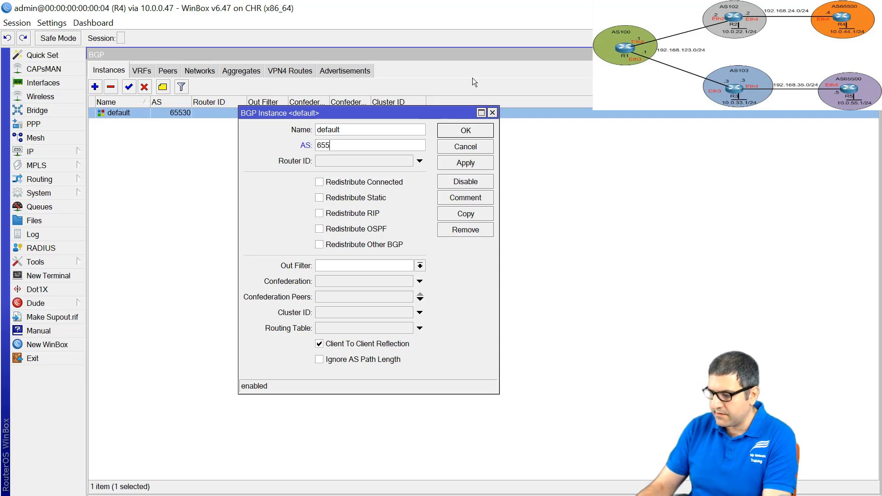
{"action": "type", "text": "00"}
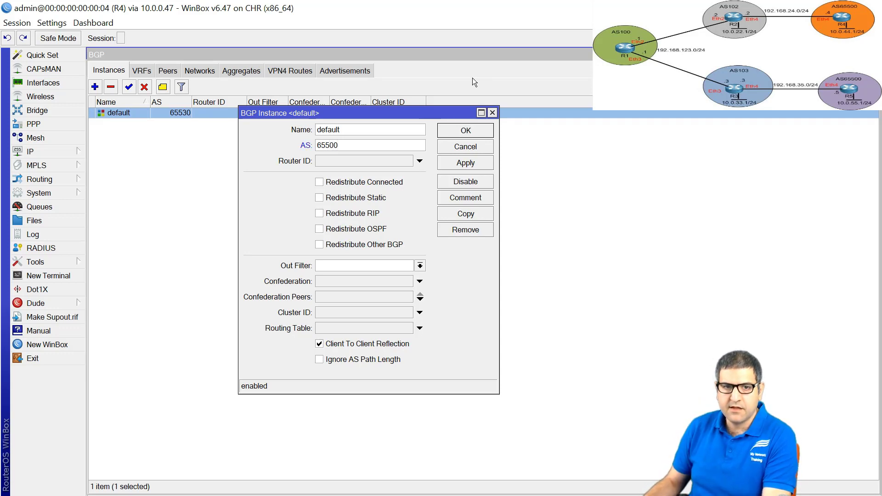
{"action": "left_click", "coordinate": [419, 161]}
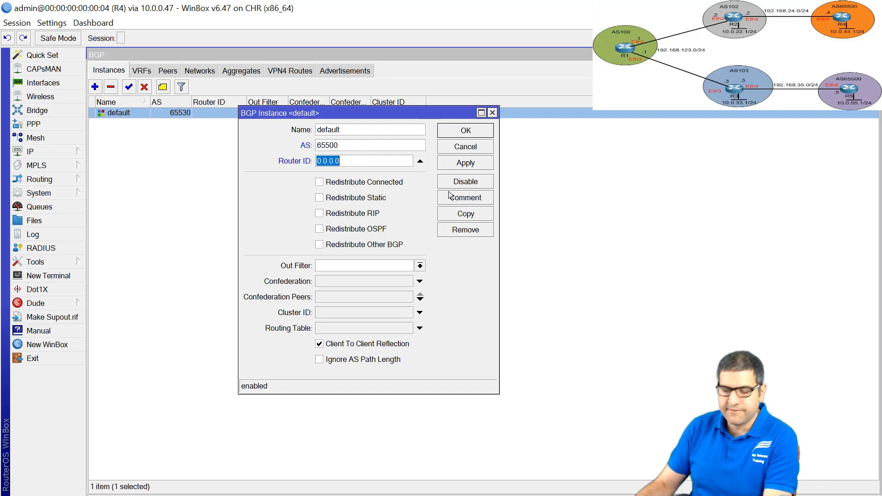
{"action": "type", "text": "4.4.4.4"}
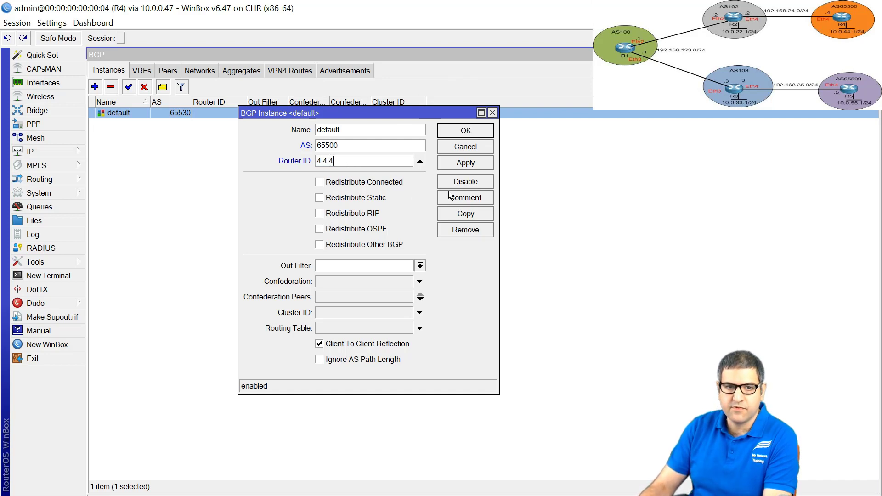
{"action": "left_click", "coordinate": [478, 131]}
Add a BGP peer on R4 named peer-to-R2 with remote address 192.168.24.2 and remote AS 102
{"action": "left_click", "coordinate": [168, 71]}
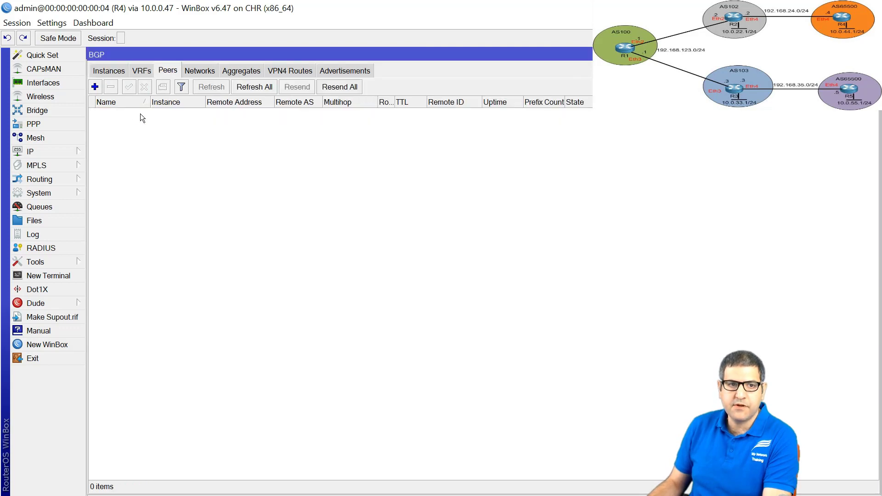
{"action": "left_click", "coordinate": [94, 87]}
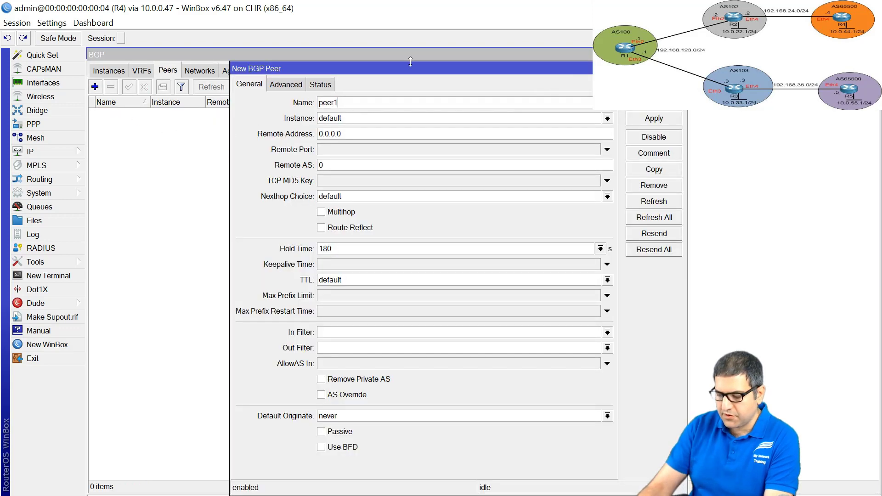
{"action": "key", "text": "BackSpace"}
{"action": "type", "text": "-t"}
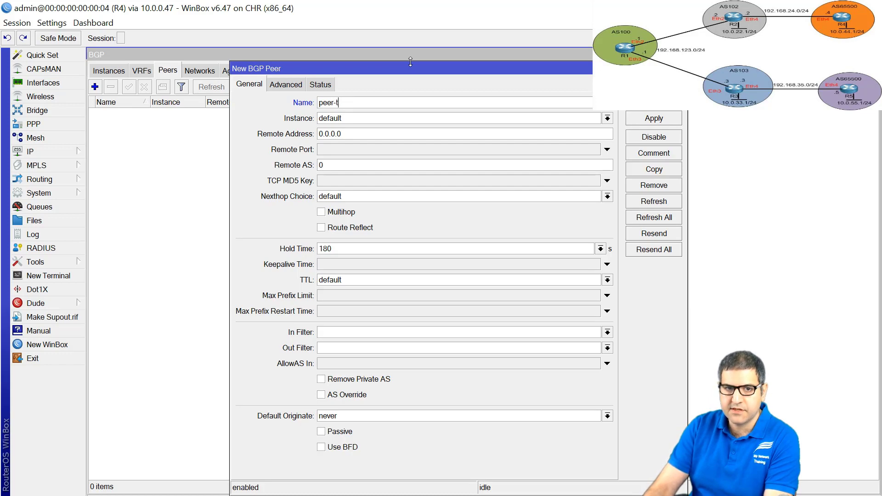
{"action": "type", "text": "o-"}
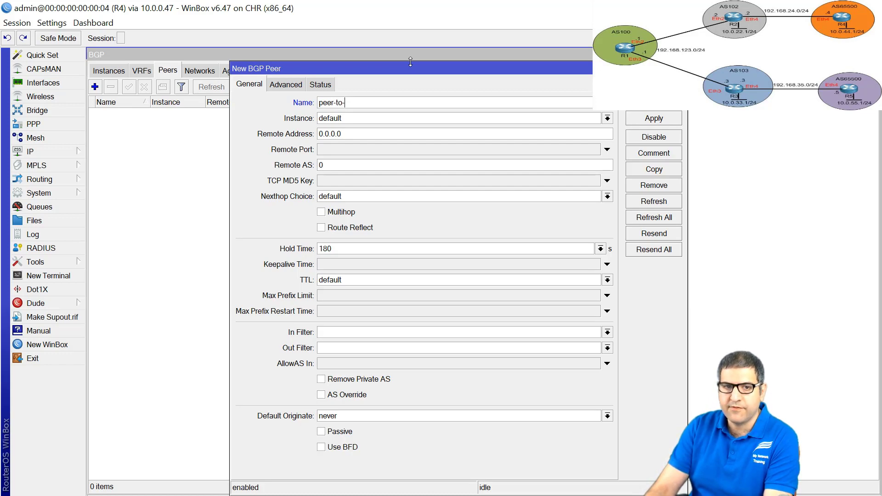
{"action": "type", "text": "R2"}
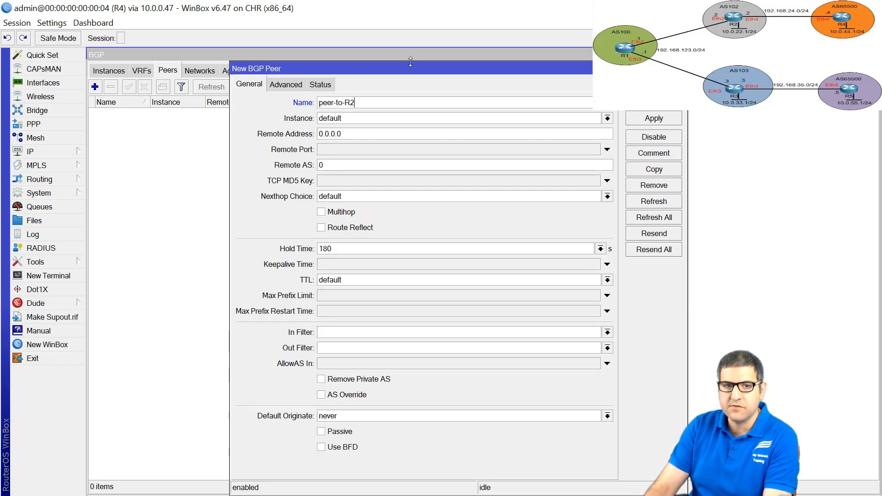
{"action": "key", "text": "Tab"}
{"action": "key", "text": "Tab"}
{"action": "type", "text": "19"}
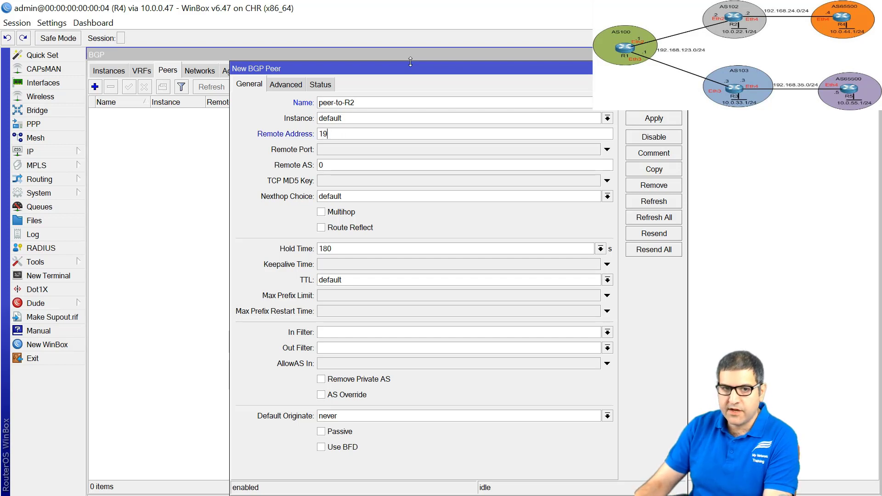
{"action": "type", "text": "2.168.2"}
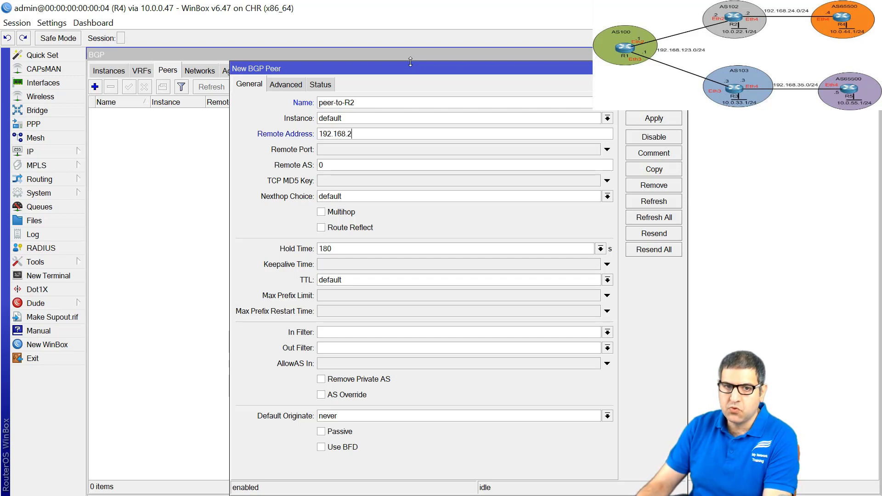
{"action": "type", "text": "4.2"}
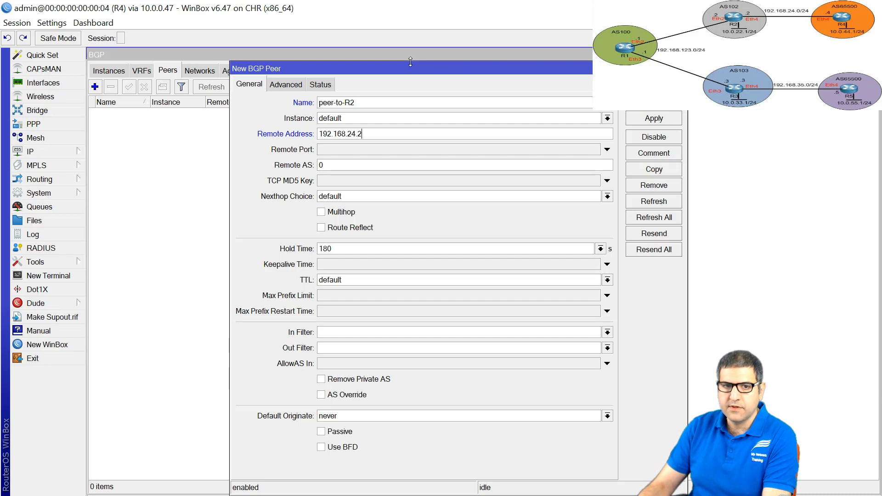
{"action": "key", "text": "Tab"}
{"action": "key", "text": "Tab"}
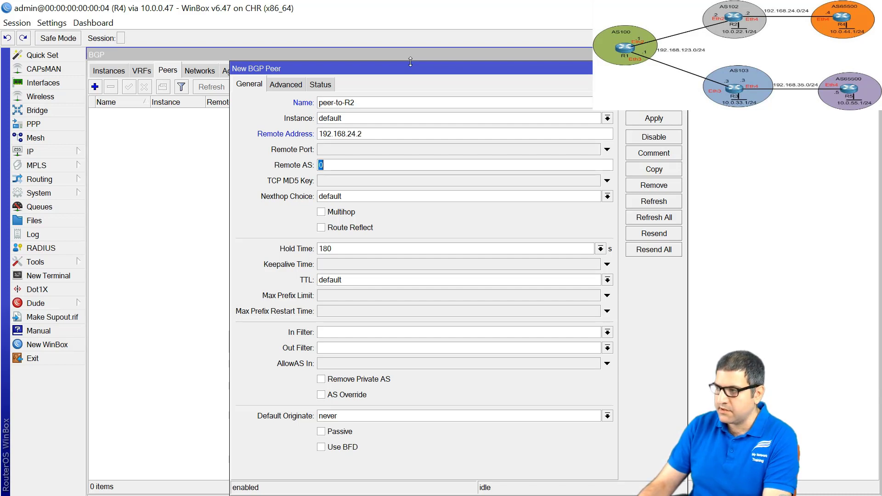
{"action": "type", "text": "102"}
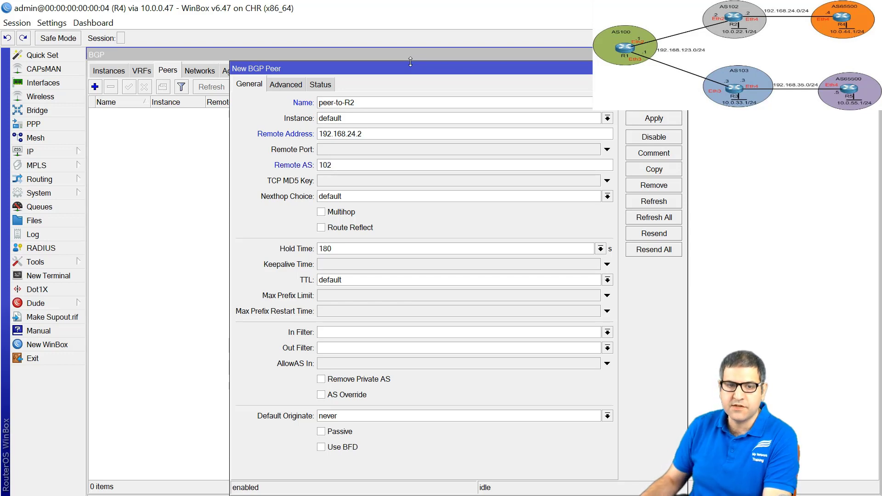
{"action": "key", "text": "Return"}
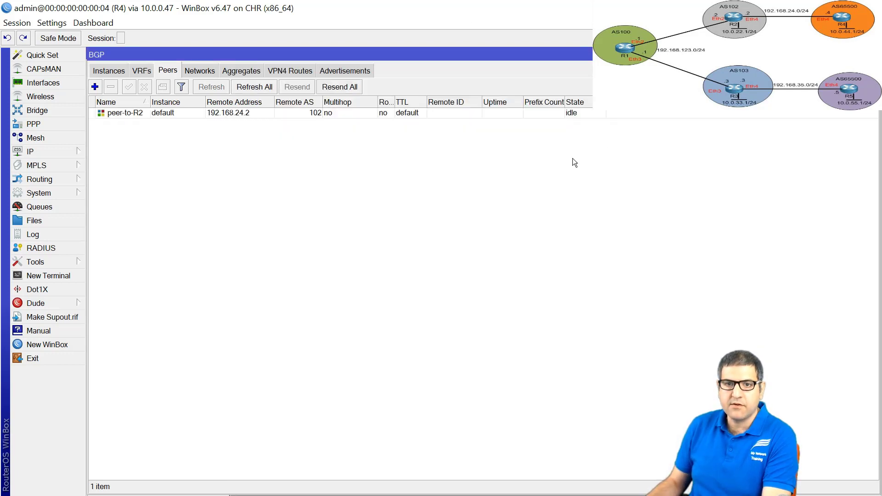
{"action": "left_click", "coordinate": [590, 114]}
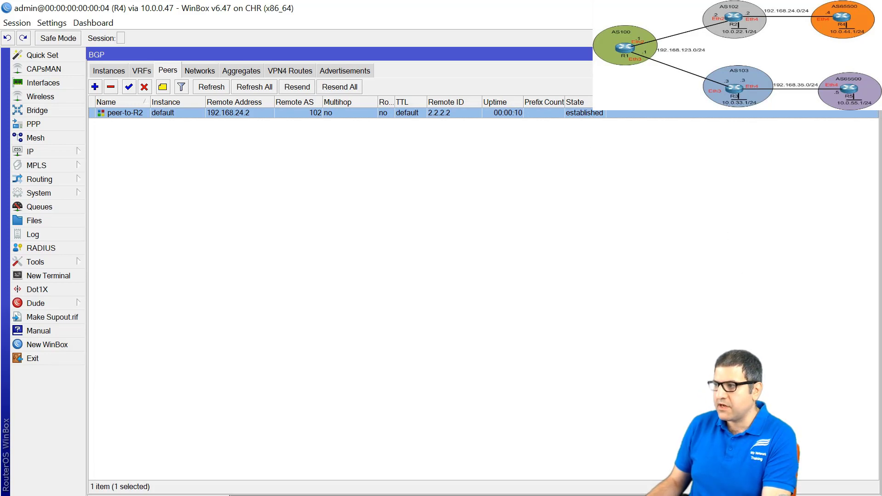
In R3's WinBox session, add a BGP peer named peer-to-R5 with remote address 192.168.35.5 and remote AS 65500
{"action": "key", "text": "alt+Tab"}
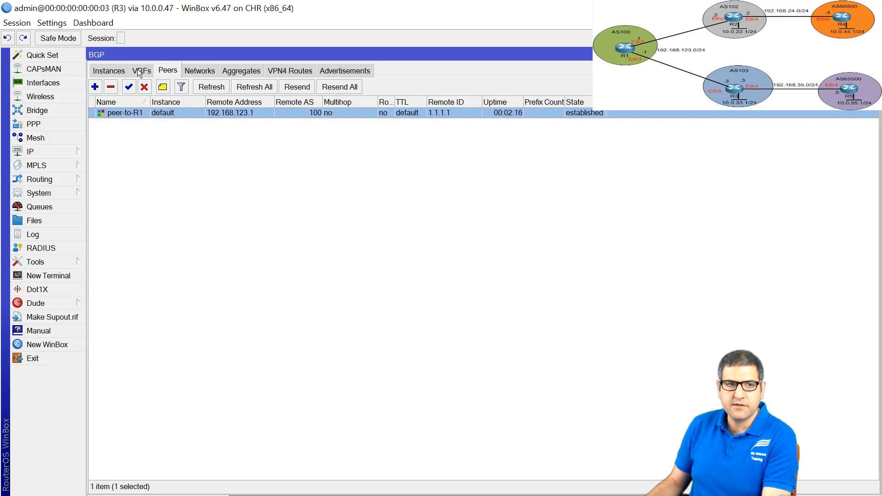
{"action": "left_click", "coordinate": [94, 87]}
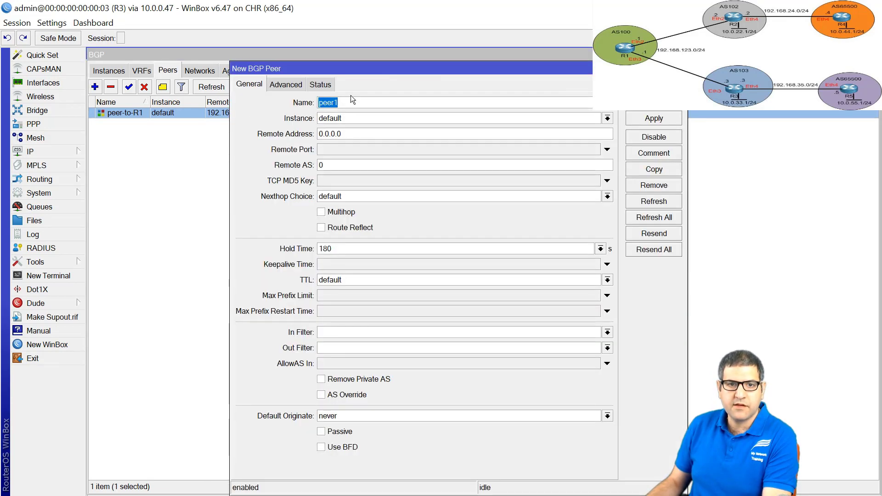
{"action": "type", "text": "peer-"}
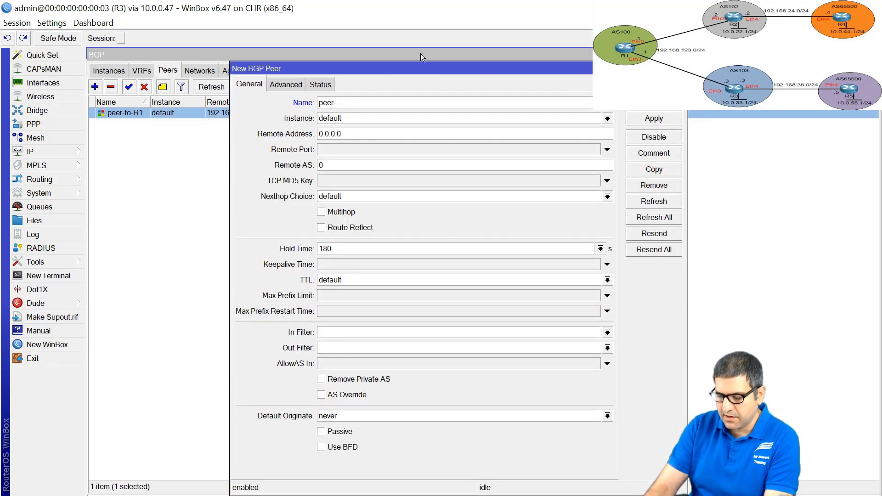
{"action": "type", "text": "to-R"}
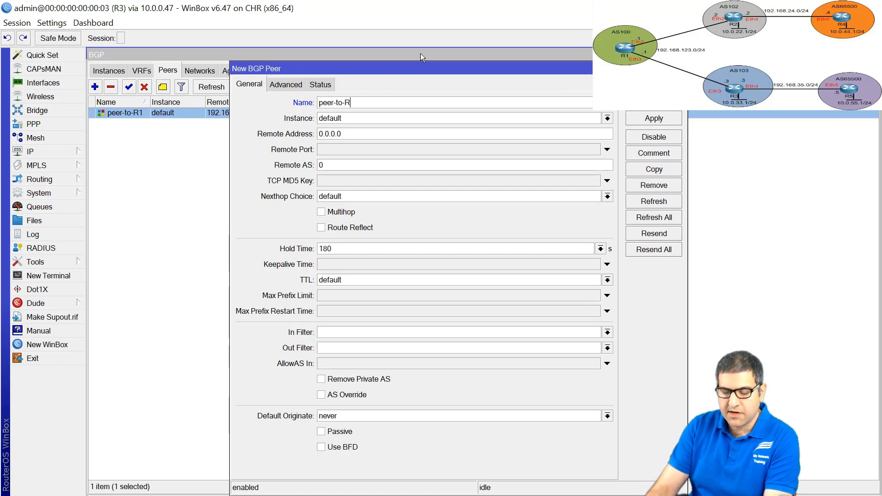
{"action": "type", "text": "5"}
{"action": "key", "text": "Tab"}
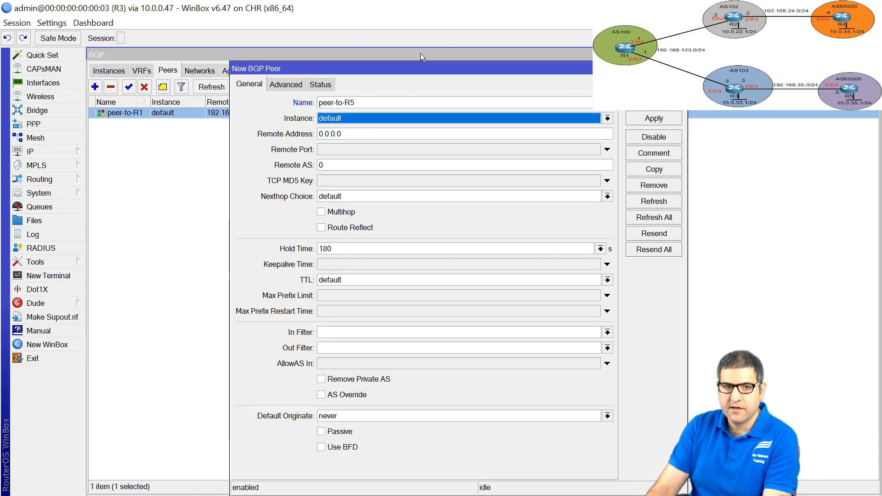
{"action": "key", "text": "Tab"}
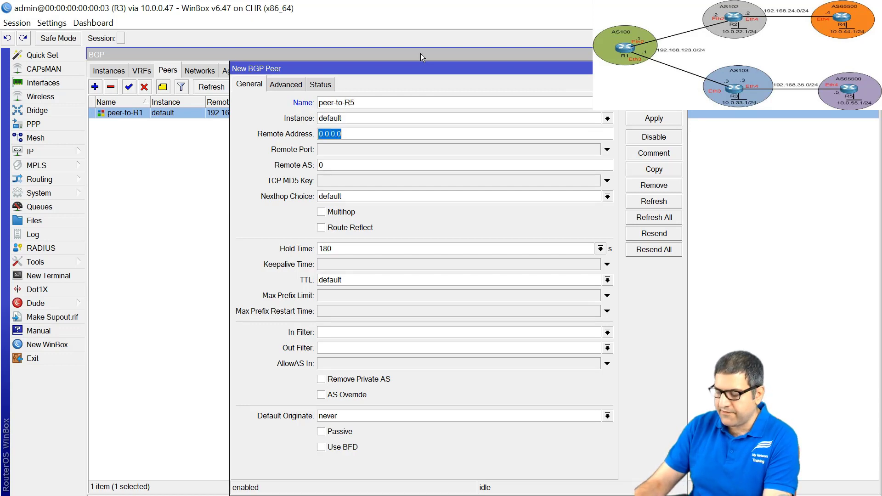
{"action": "type", "text": "19"}
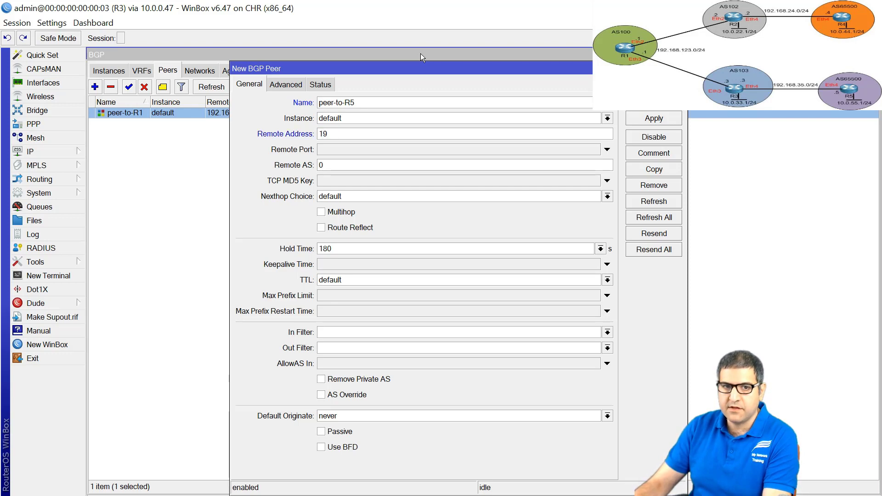
{"action": "type", "text": "2.1"}
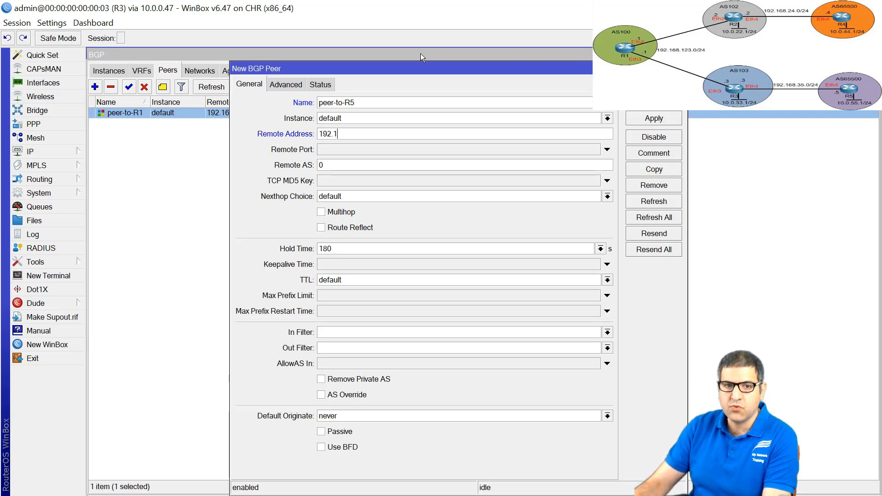
{"action": "type", "text": "68.35"}
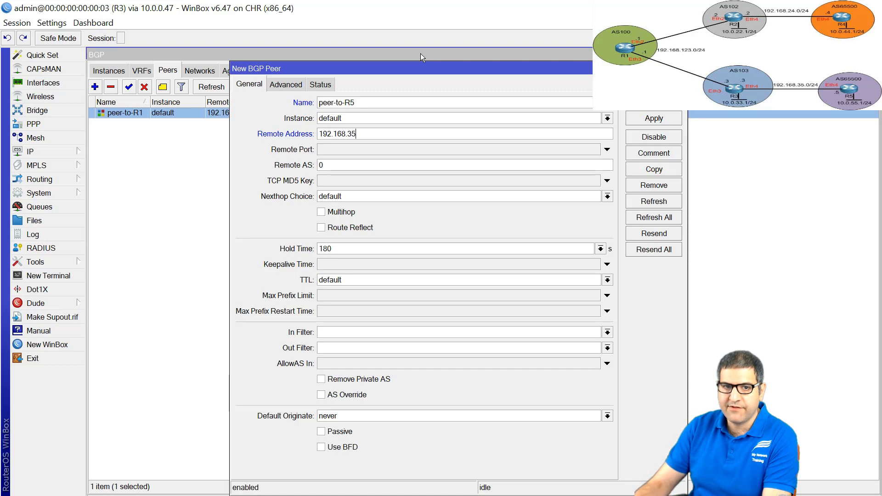
{"action": "type", "text": ".5"}
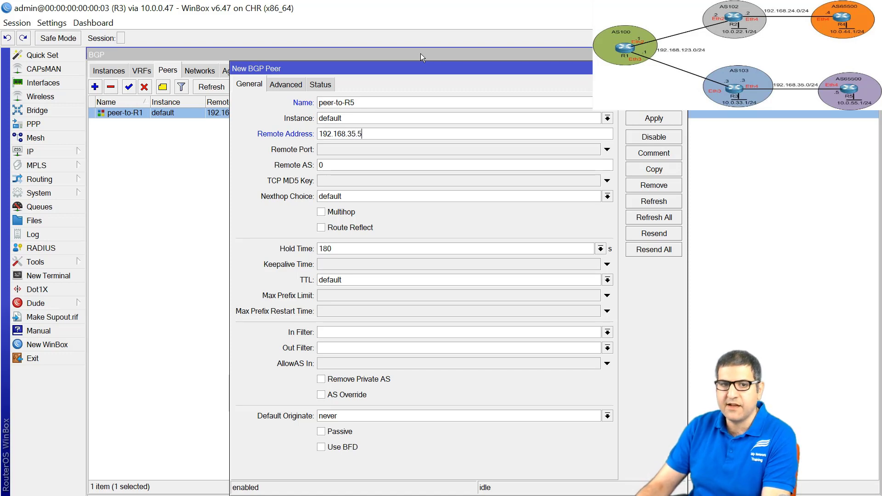
{"action": "key", "text": "Tab"}
{"action": "key", "text": "Tab"}
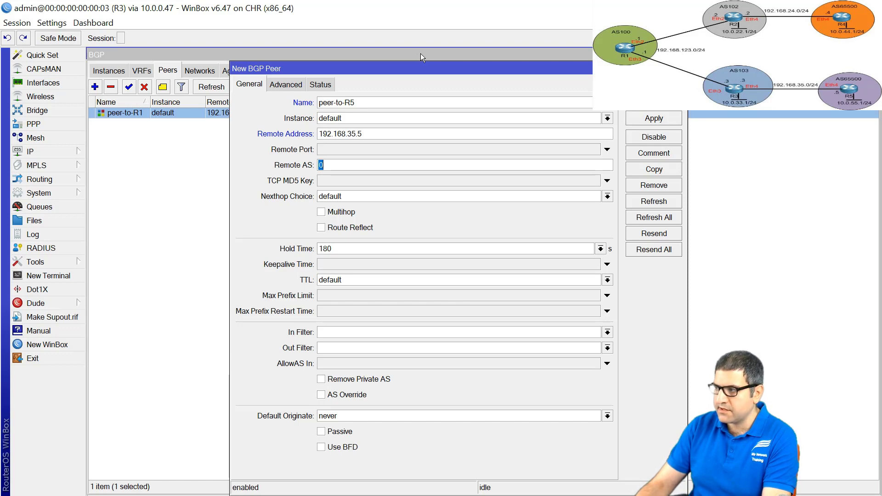
{"action": "type", "text": "65"}
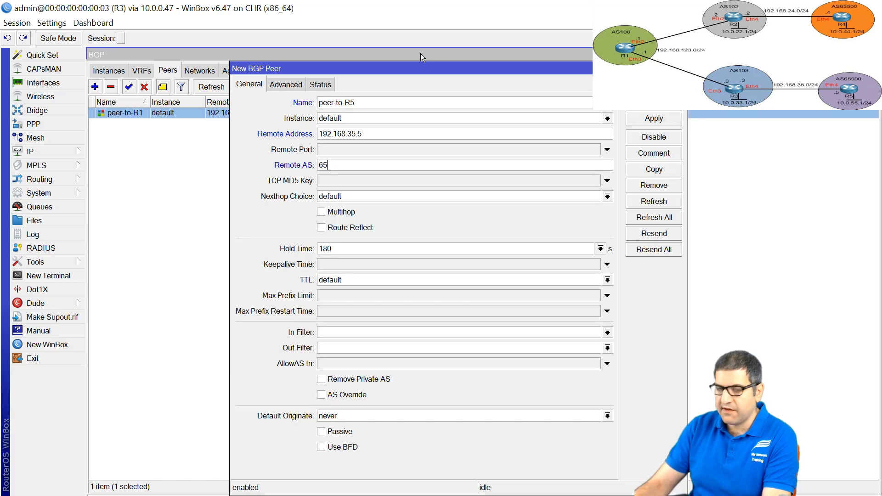
{"action": "type", "text": "500"}
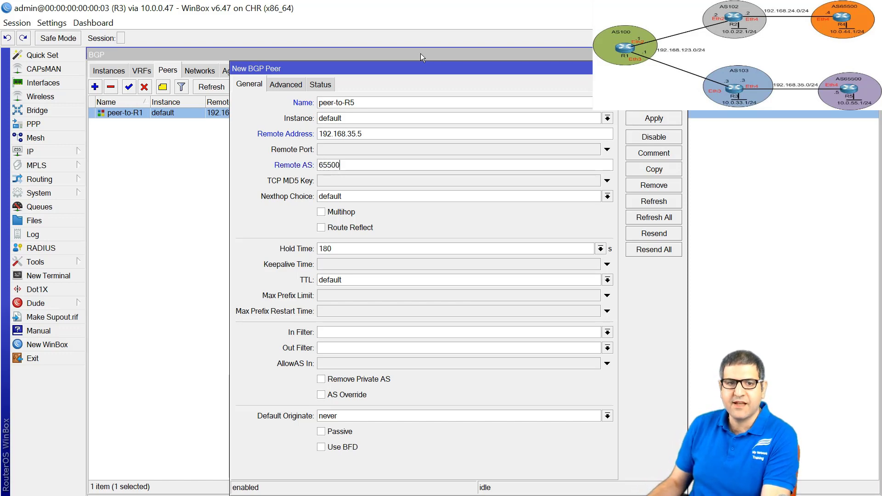
{"action": "double_click", "coordinate": [340, 164]}
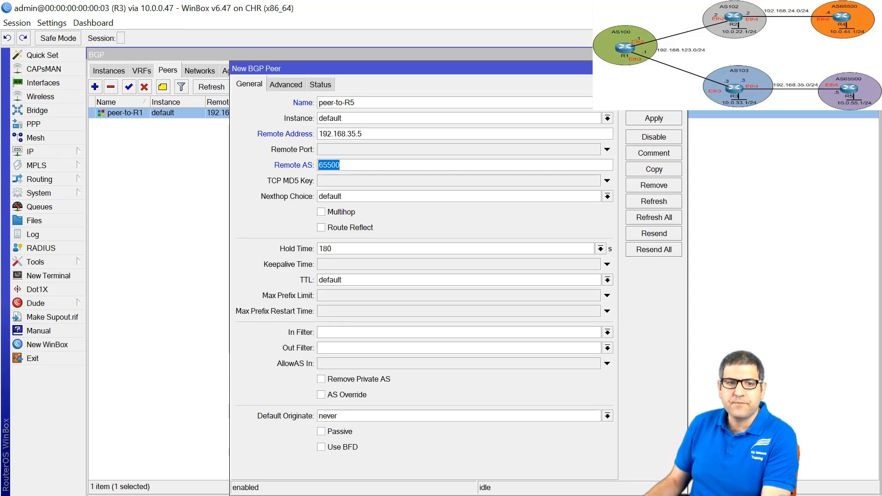
{"action": "left_click", "coordinate": [632, 105]}
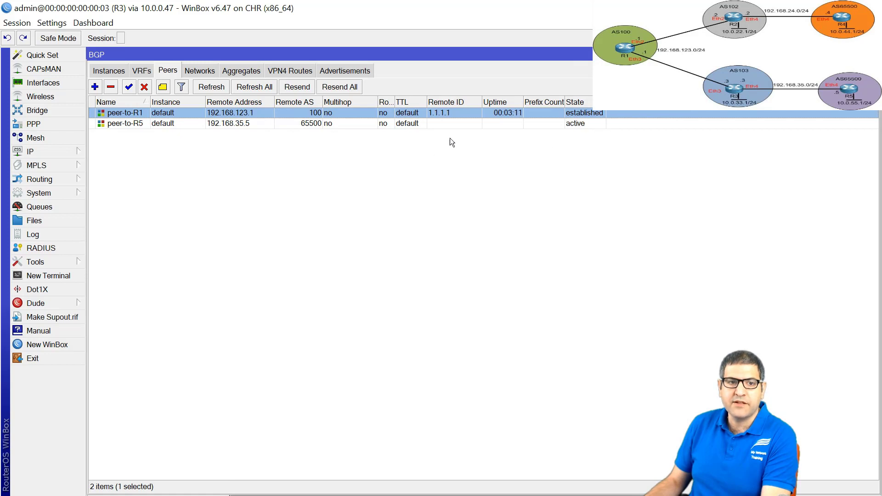
In R5's WinBox session, set the default BGP instance to AS 65500 with router ID 5.5.5.5
{"action": "left_click", "coordinate": [145, 126]}
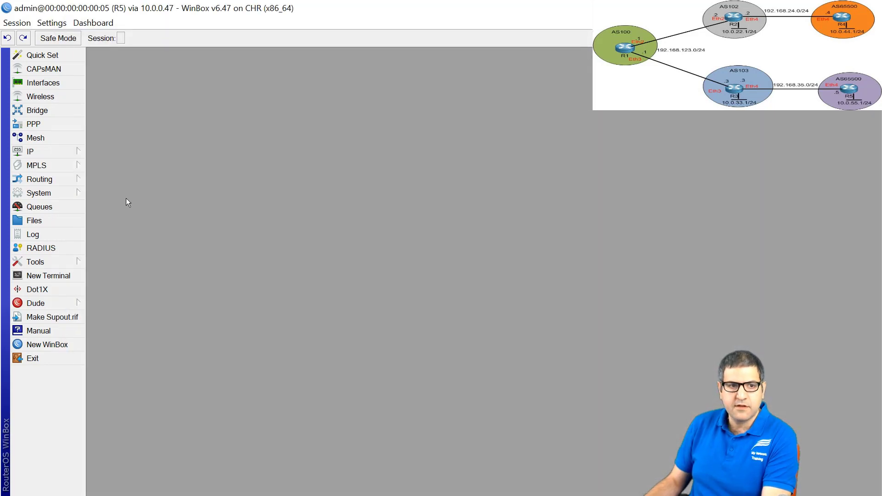
{"action": "left_click", "coordinate": [57, 179]}
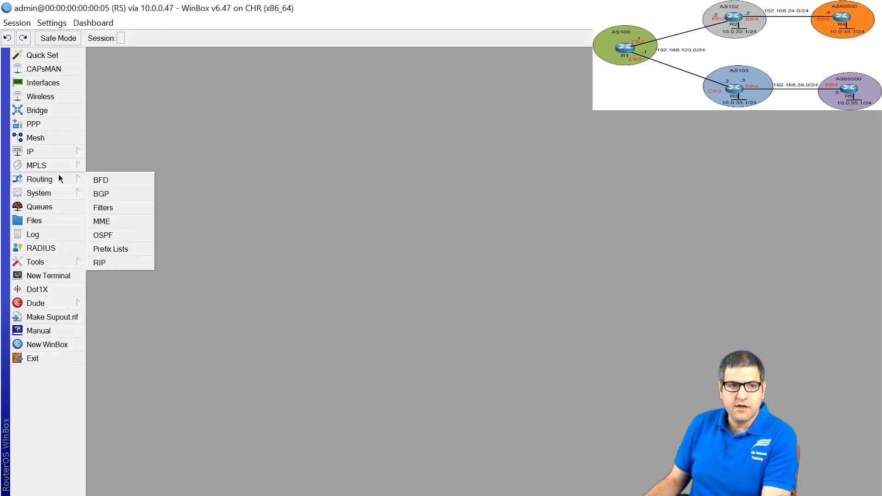
{"action": "left_click", "coordinate": [124, 194]}
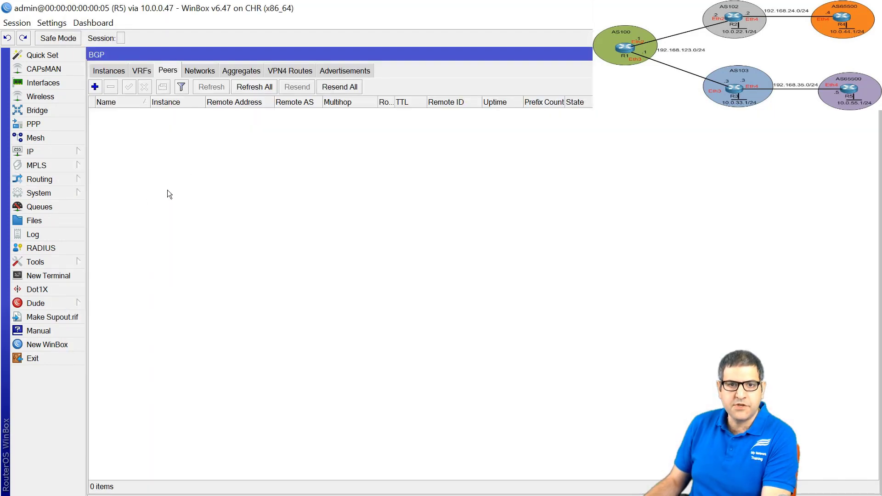
{"action": "left_click", "coordinate": [106, 73]}
{"action": "double_click", "coordinate": [111, 114]}
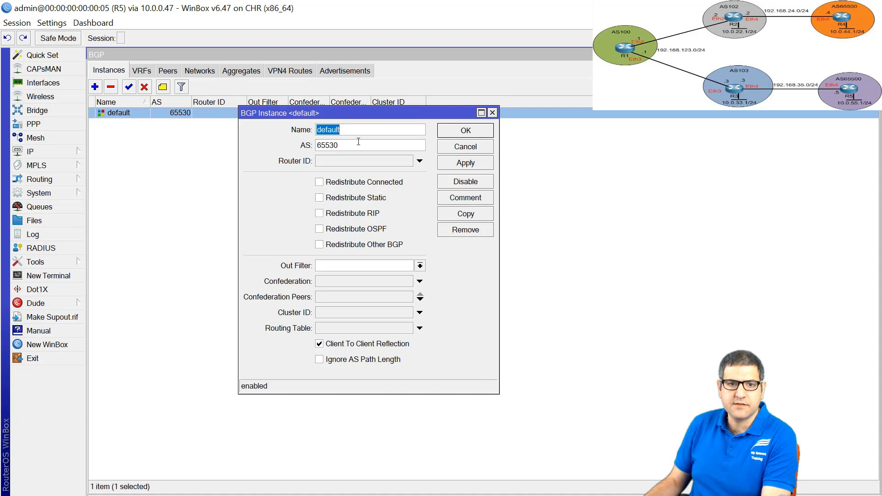
{"action": "key", "text": "Tab"}
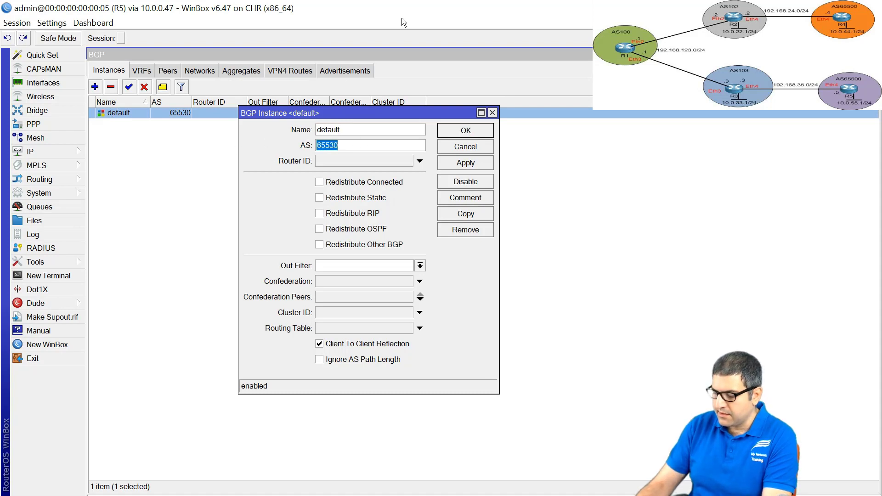
{"action": "type", "text": "65500"}
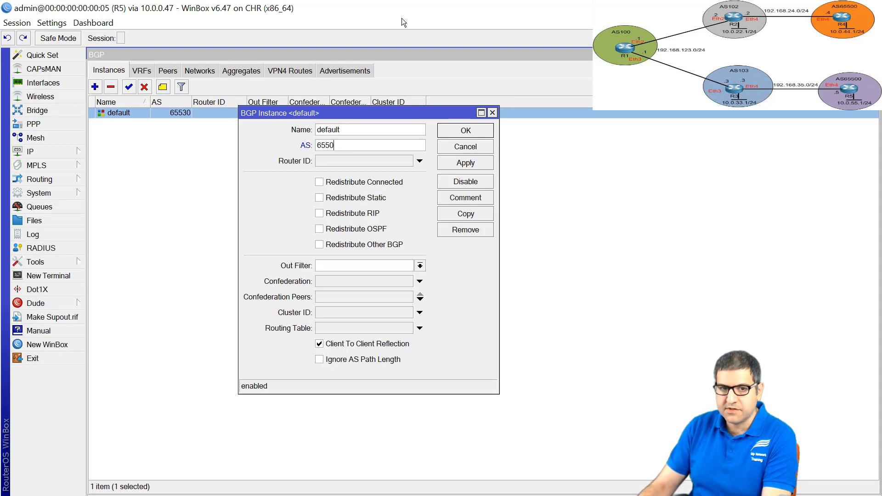
{"action": "key", "text": "Tab"}
{"action": "type", "text": "5"}
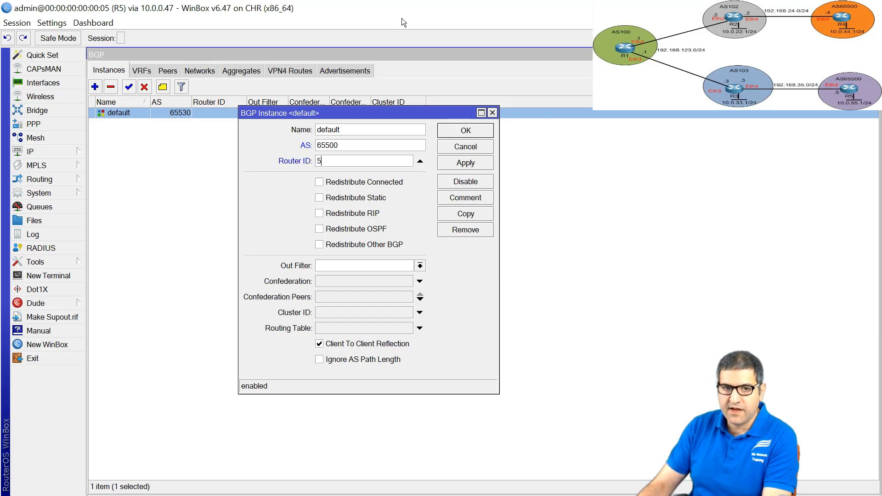
{"action": "type", "text": ".5.5.5"}
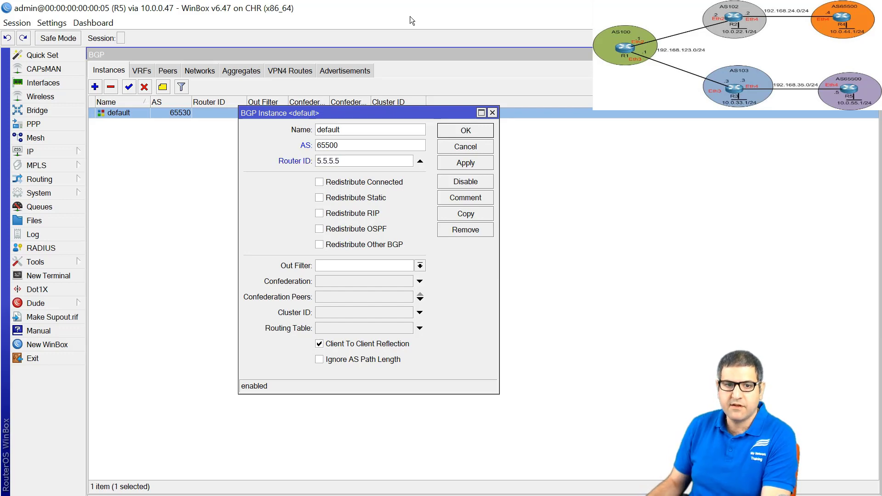
{"action": "left_click", "coordinate": [467, 131]}
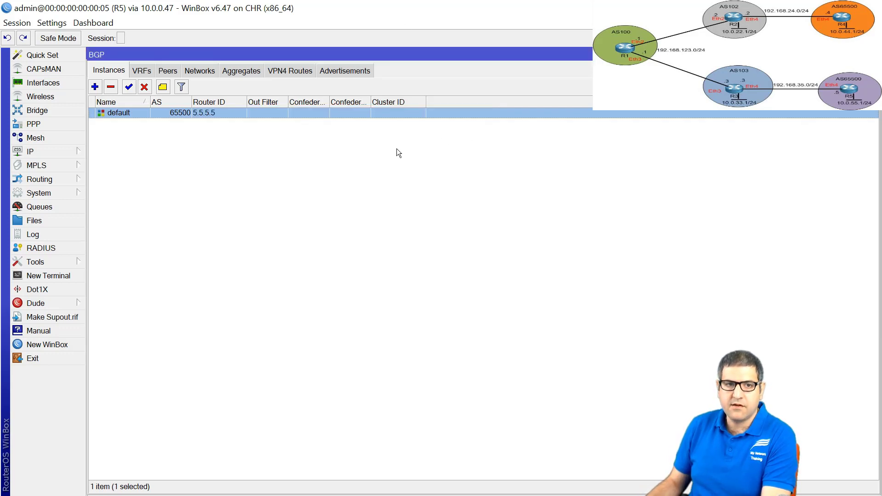
Add a BGP peer on R5 named peer-to-R3 with remote address 192.168.35.3 and remote AS 103
{"action": "left_click", "coordinate": [163, 72]}
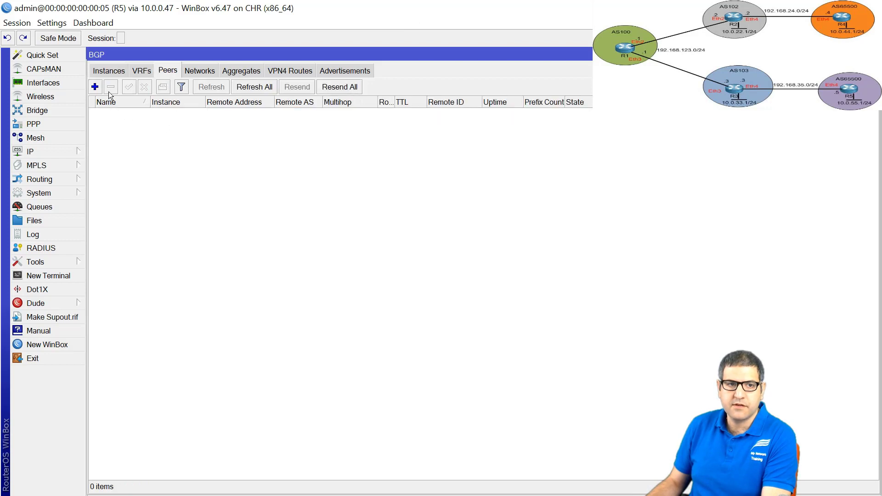
{"action": "left_click", "coordinate": [95, 87]}
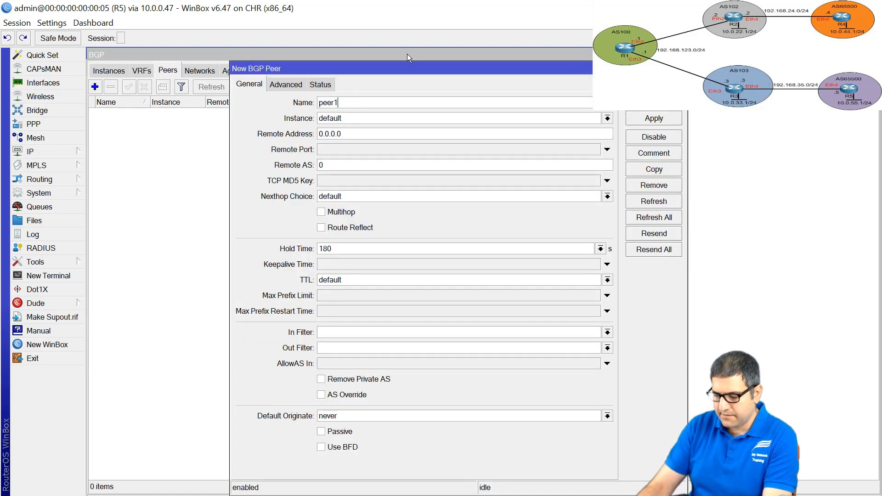
{"action": "key", "text": "BackSpace"}
{"action": "type", "text": "-to"}
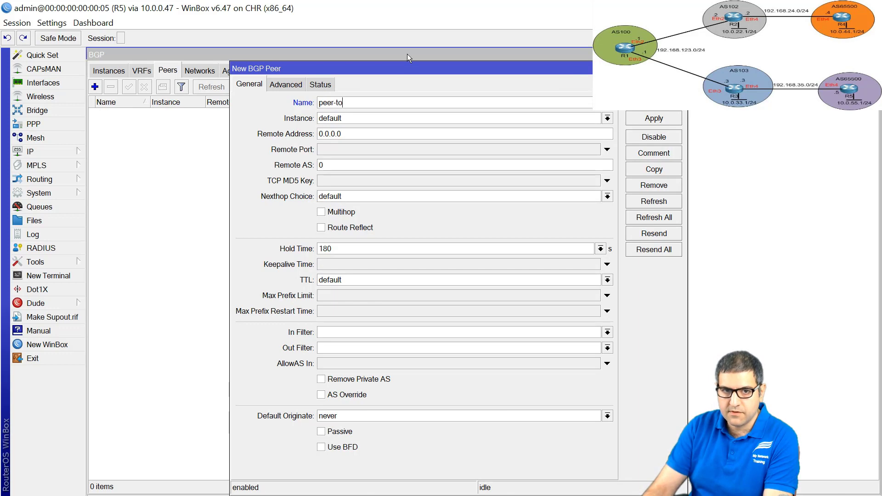
{"action": "type", "text": "-R"}
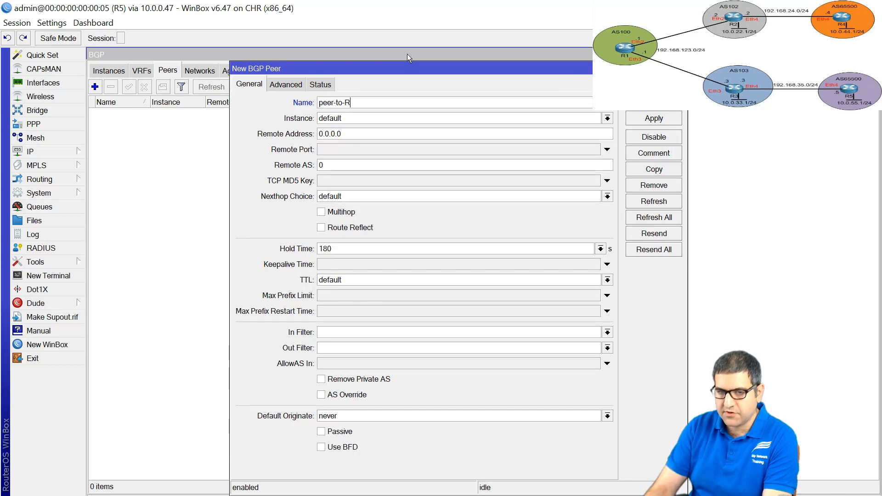
{"action": "type", "text": "3"}
{"action": "key", "text": "Tab"}
{"action": "key", "text": "Tab"}
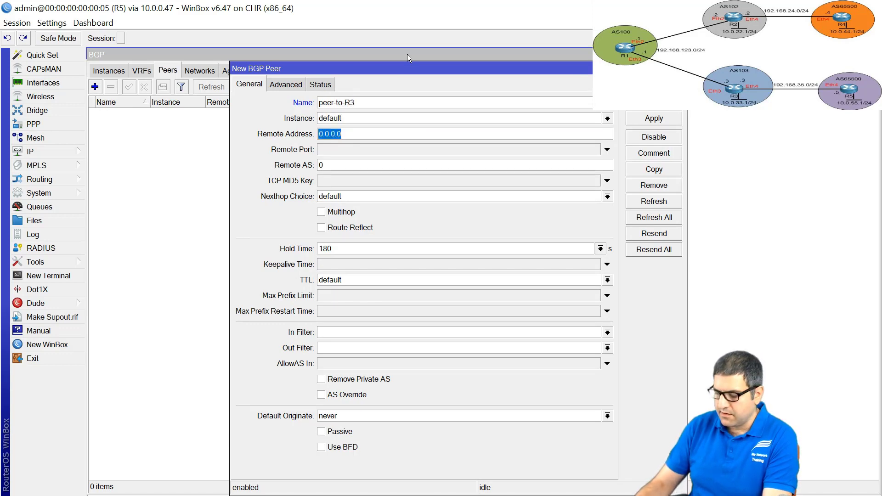
{"action": "type", "text": "192.16"}
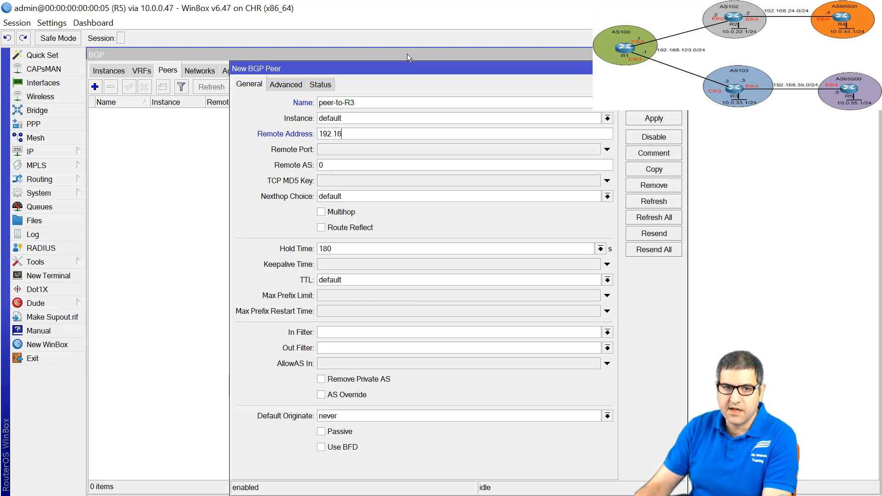
{"action": "type", "text": "8.35."}
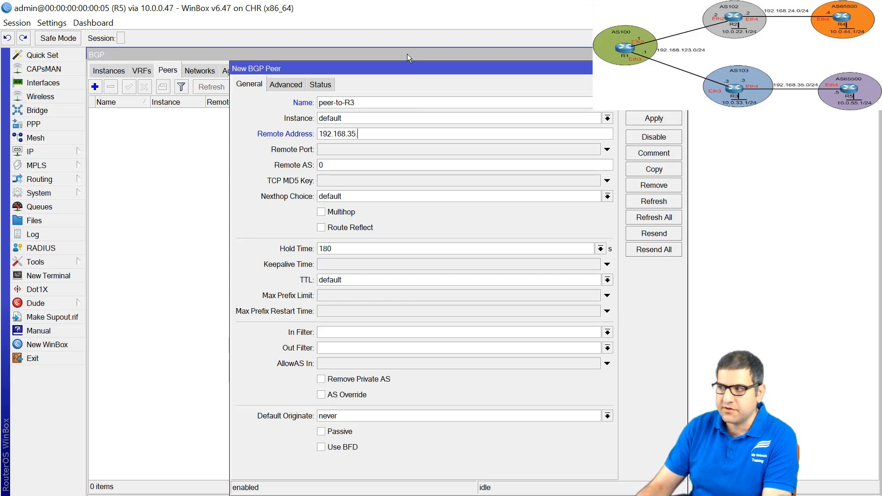
{"action": "type", "text": "3"}
{"action": "key", "text": "Tab"}
{"action": "key", "text": "Tab"}
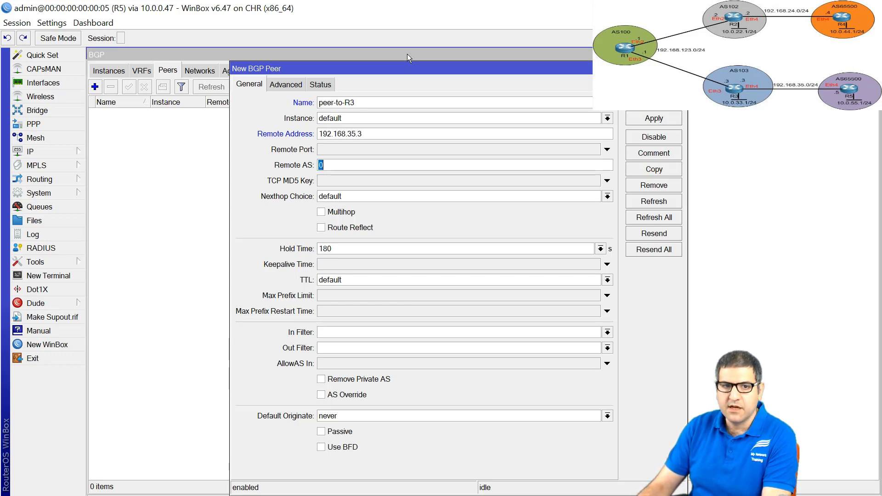
{"action": "type", "text": "103"}
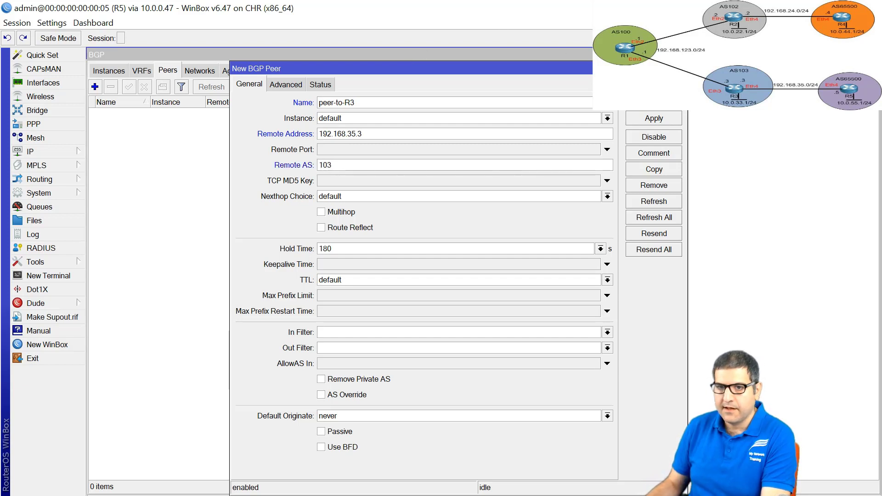
{"action": "key", "text": "Return"}
{"action": "left_click", "coordinate": [580, 117]}
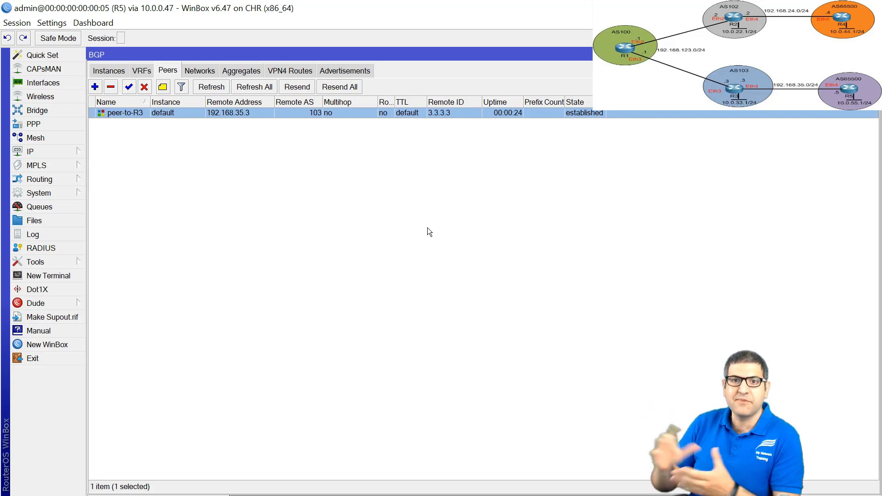
Switch to the PowerPoint lab slide and draw a red check mark after task 3 about the R2–R4 and R3–R5 peers
{"action": "key", "text": "alt+Tab"}
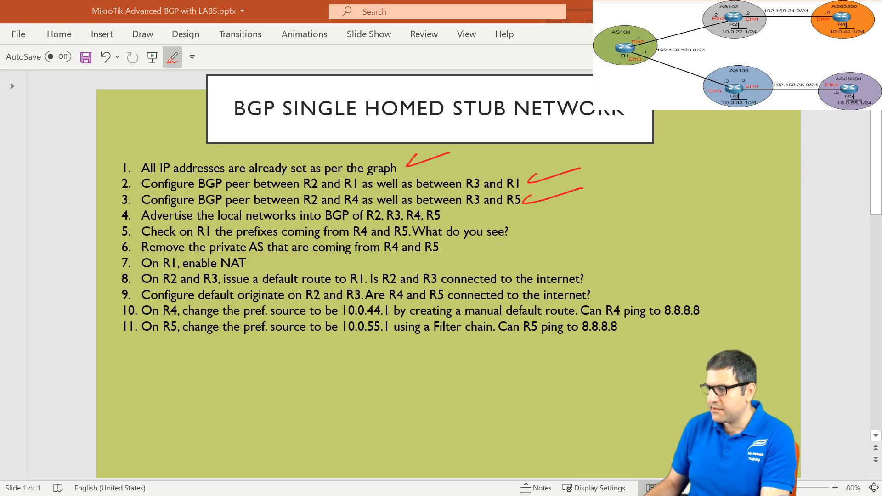
Switch to the OneNote topology diagram and underline in red the local network addresses of R2, R4, R3 and R5
{"action": "key", "text": "alt+Tab"}
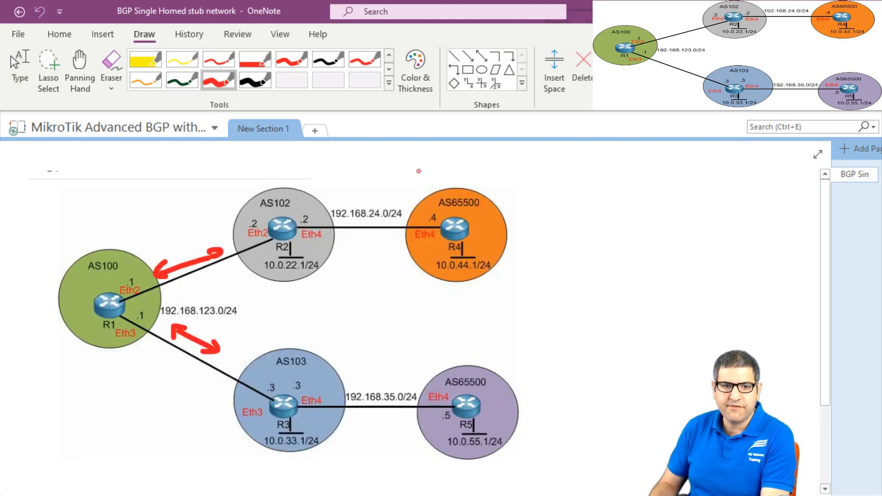
{"action": "mouse_move", "coordinate": [264, 277]}
{"action": "left_mouse_down"}
{"action": "mouse_move", "coordinate": [253, 275]}
{"action": "mouse_move", "coordinate": [320, 276]}
{"action": "left_mouse_up"}
{"action": "left_click_drag", "start_coordinate": [427, 277], "coordinate": [500, 277]}
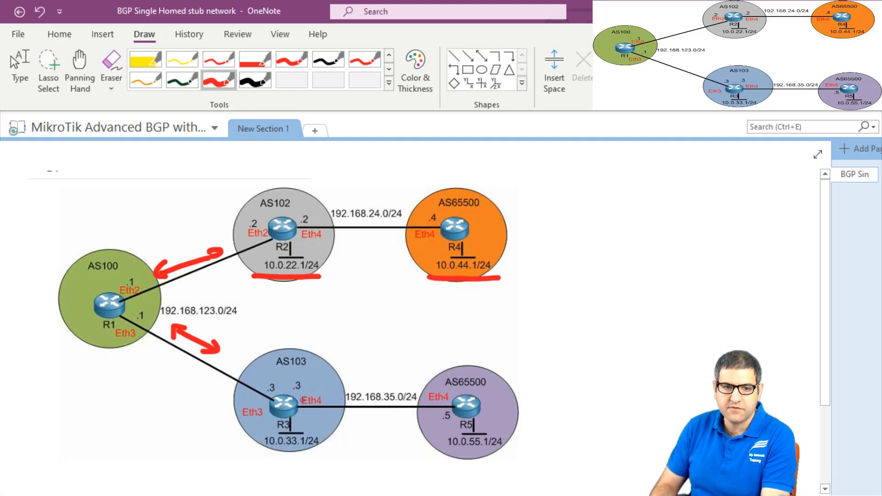
{"action": "left_click_drag", "start_coordinate": [256, 452], "coordinate": [320, 451]}
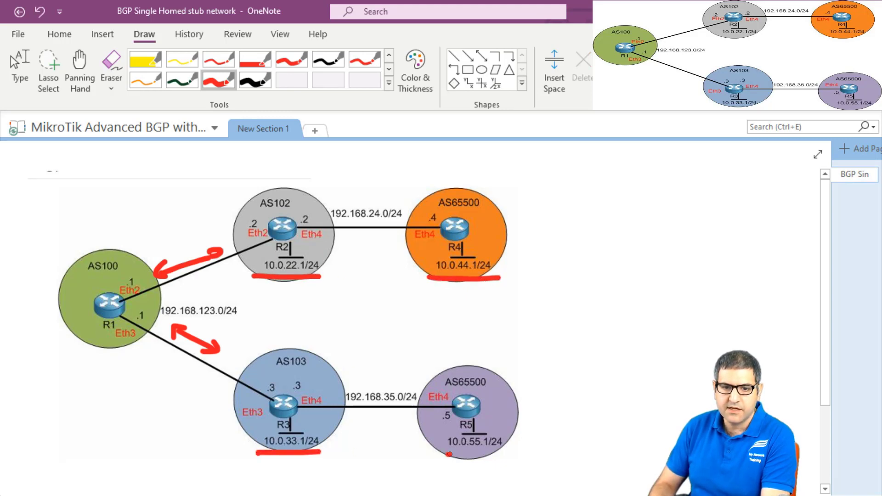
{"action": "left_click_drag", "start_coordinate": [449, 454], "coordinate": [505, 455]}
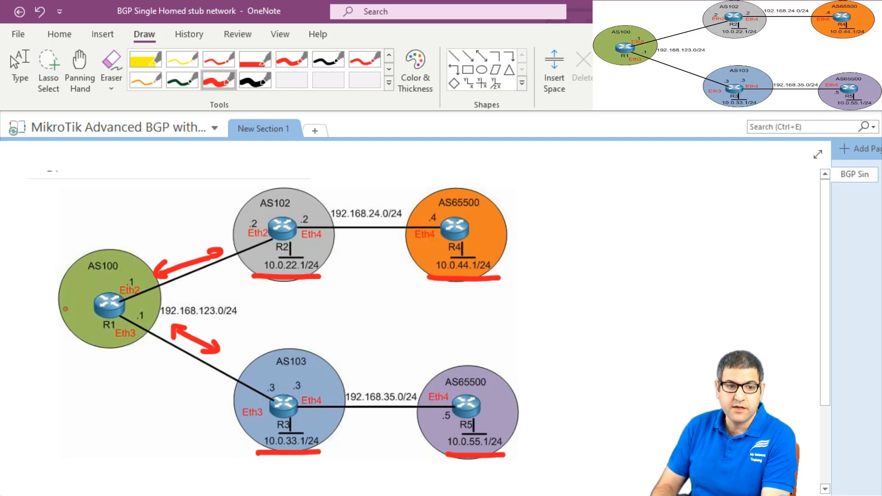
Sketch a red table box with horizontal entry lines below R1 in the diagram, and put the pen away
{"action": "mouse_move", "coordinate": [79, 352]}
{"action": "left_mouse_down"}
{"action": "mouse_move", "coordinate": [86, 416]}
{"action": "mouse_move", "coordinate": [123, 351]}
{"action": "mouse_move", "coordinate": [153, 416]}
{"action": "mouse_move", "coordinate": [85, 420]}
{"action": "mouse_move", "coordinate": [122, 361]}
{"action": "mouse_move", "coordinate": [124, 400]}
{"action": "left_mouse_up"}
{"action": "left_click_drag", "start_coordinate": [91, 413], "coordinate": [125, 411]}
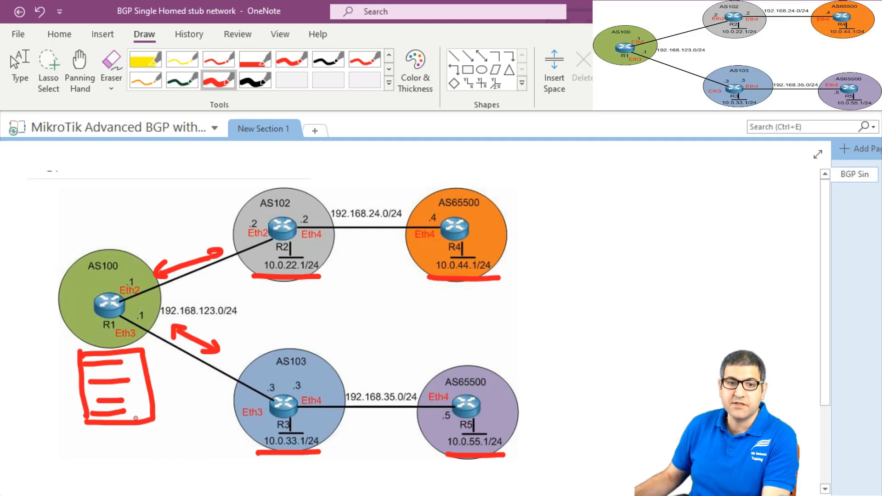
{"action": "left_click", "coordinate": [20, 69]}
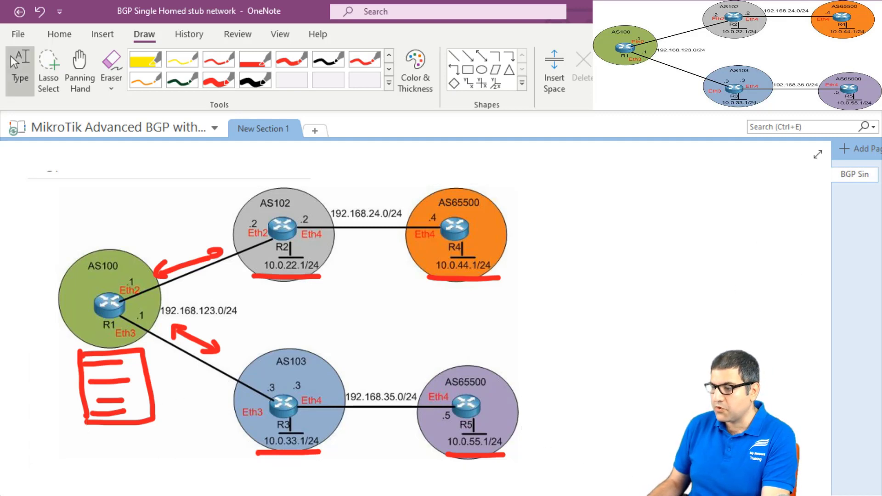
Switch to R2's WinBox session and examine its IP address list to identify the network on the LAN interface
{"action": "key", "text": "alt+Tab"}
{"action": "left_click", "coordinate": [280, 164]}
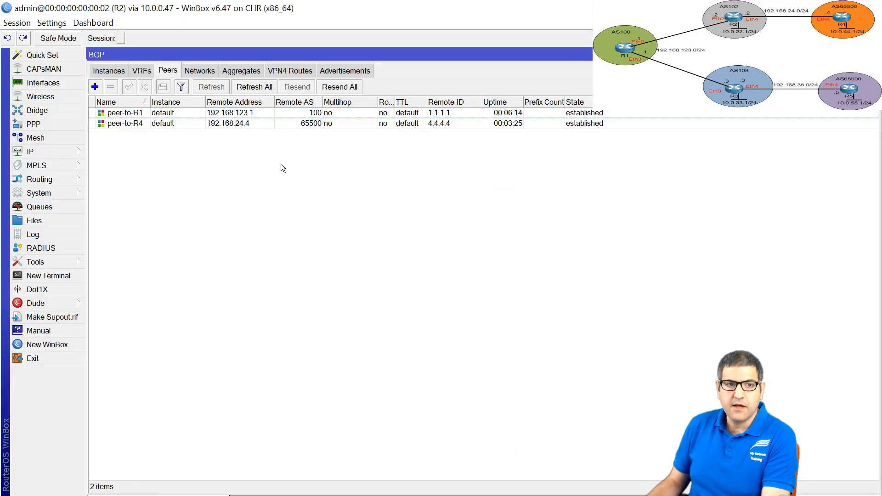
{"action": "left_click", "coordinate": [56, 150]}
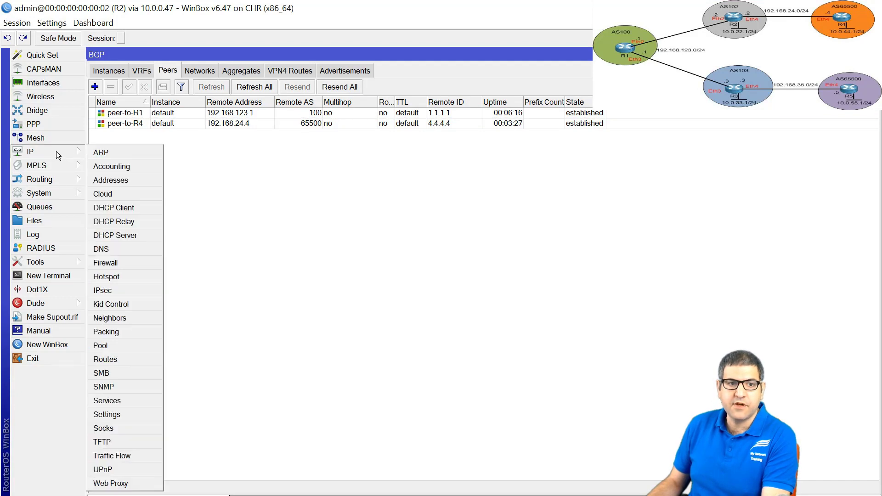
{"action": "left_click", "coordinate": [125, 179]}
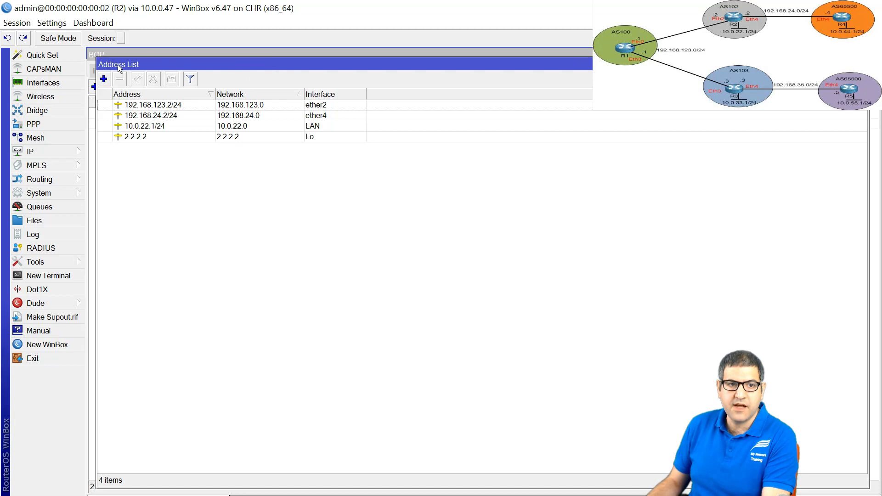
{"action": "left_click_drag", "start_coordinate": [118, 64], "coordinate": [159, 211]}
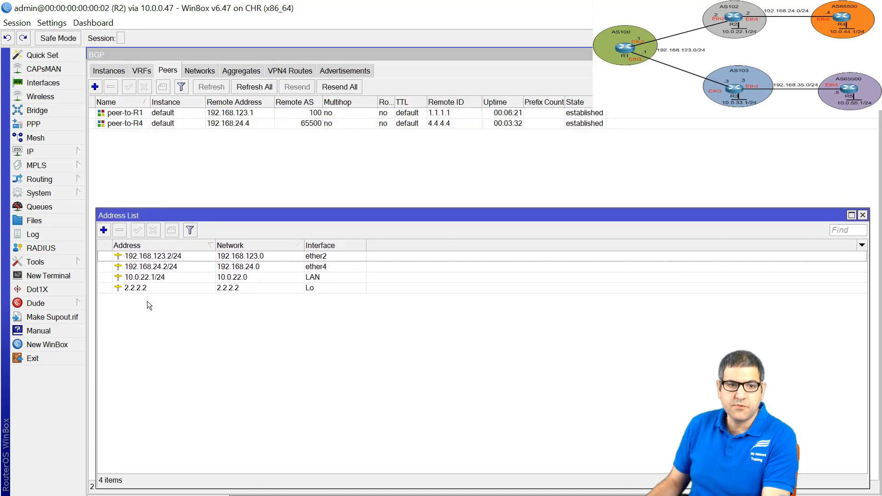
{"action": "left_click", "coordinate": [156, 278]}
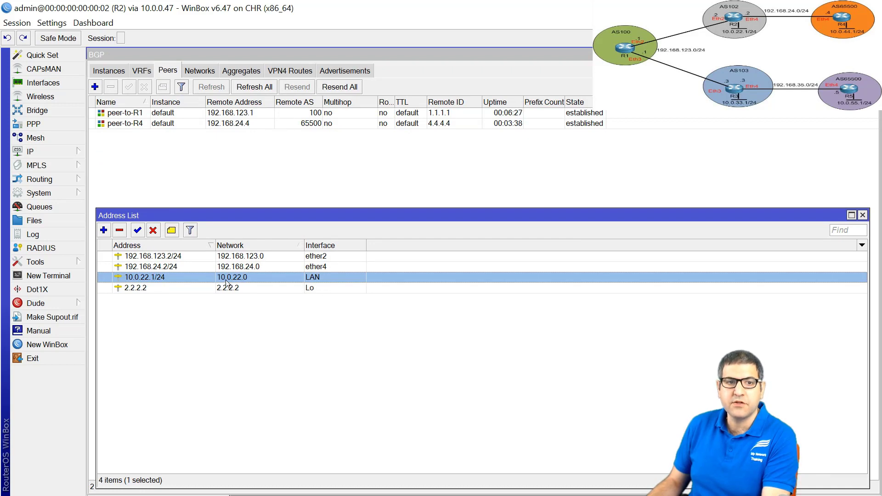
Add 10.0.22.0/24 to the advertised BGP networks on R2, leaving Synchronize off
{"action": "left_click", "coordinate": [198, 73]}
{"action": "left_click", "coordinate": [96, 87]}
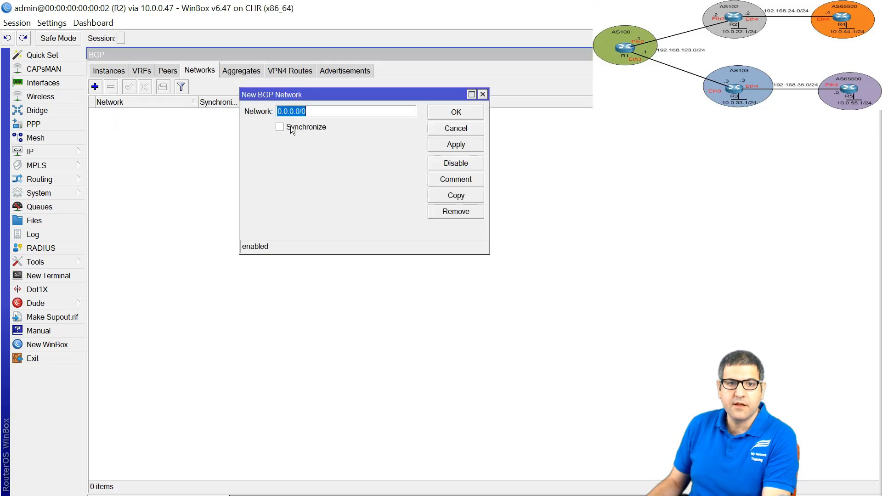
{"action": "type", "text": "10.0"}
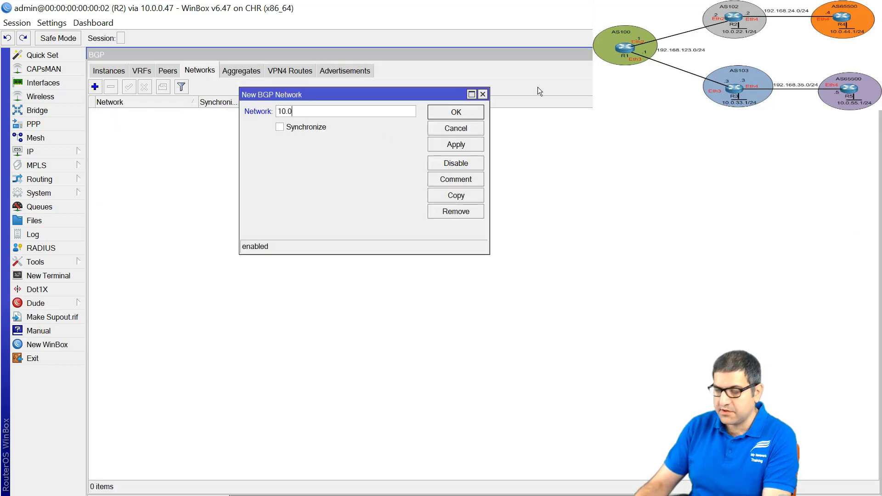
{"action": "type", "text": ".22.0/24"}
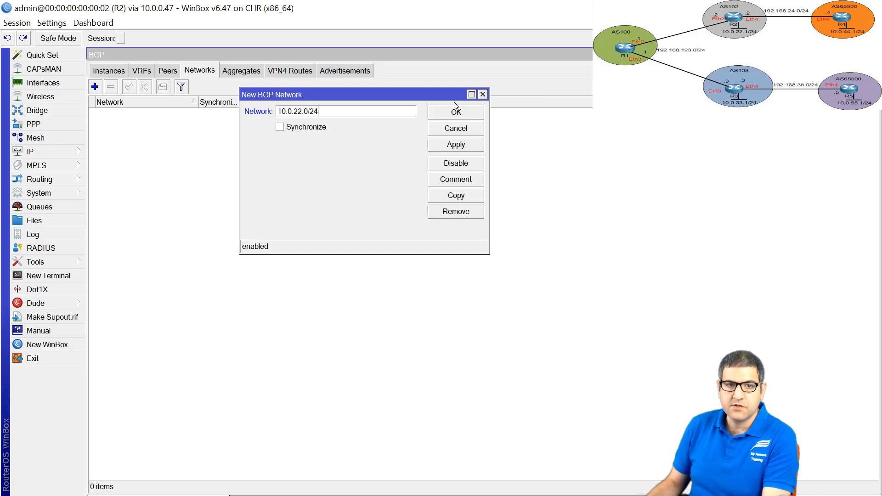
{"action": "left_click", "coordinate": [466, 114]}
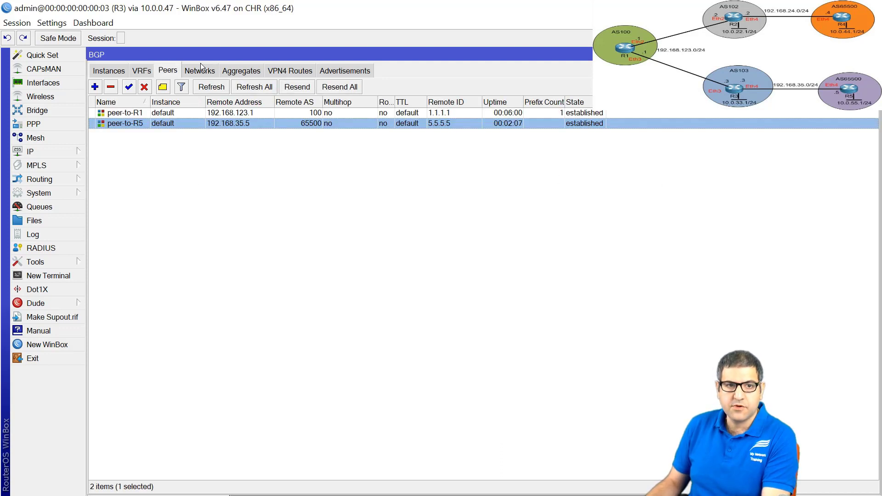
In R3's WinBox session, add the BGP network 10.0.33.0/24 with Synchronize off
{"action": "left_click", "coordinate": [195, 72]}
{"action": "left_click", "coordinate": [95, 87]}
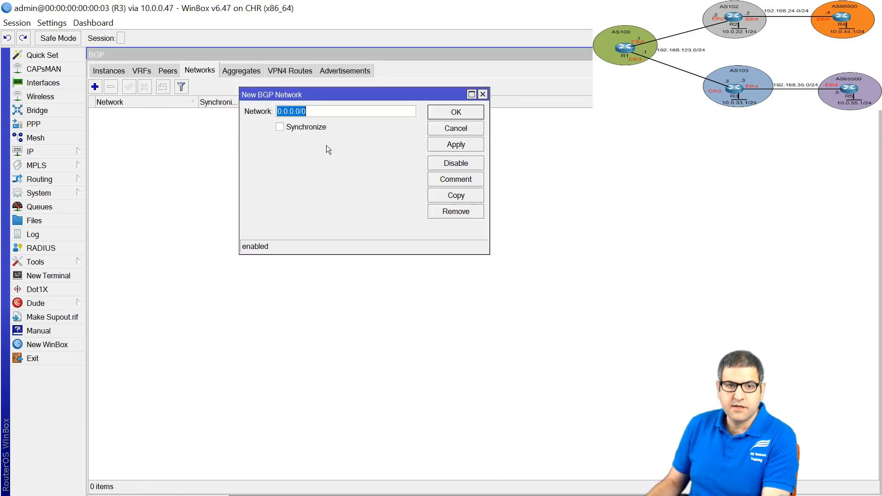
{"action": "type", "text": "10.0.33."}
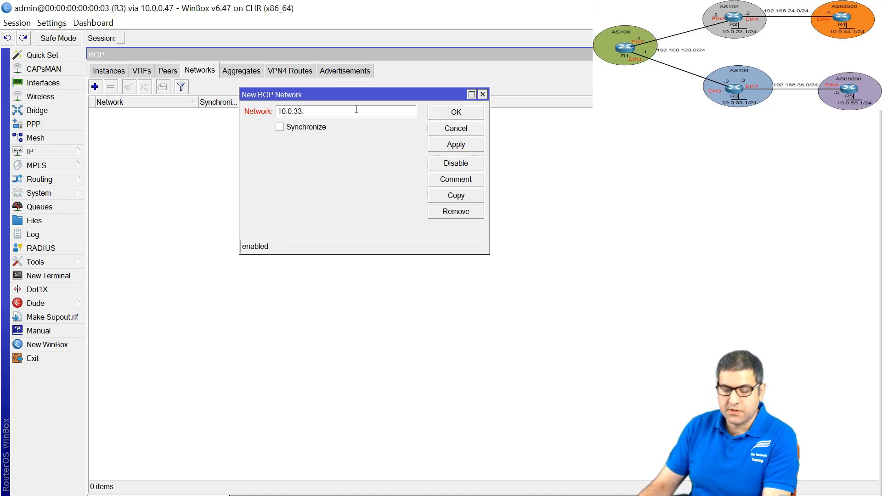
{"action": "type", "text": "0/24"}
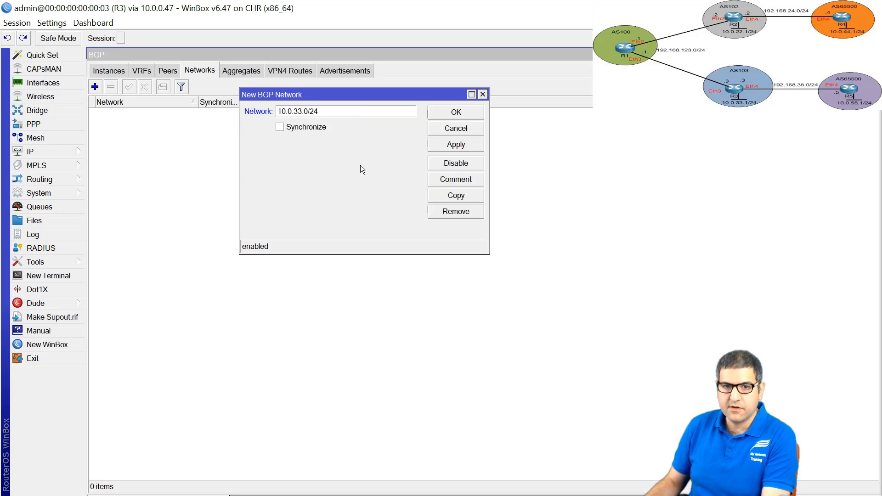
{"action": "left_click", "coordinate": [470, 112]}
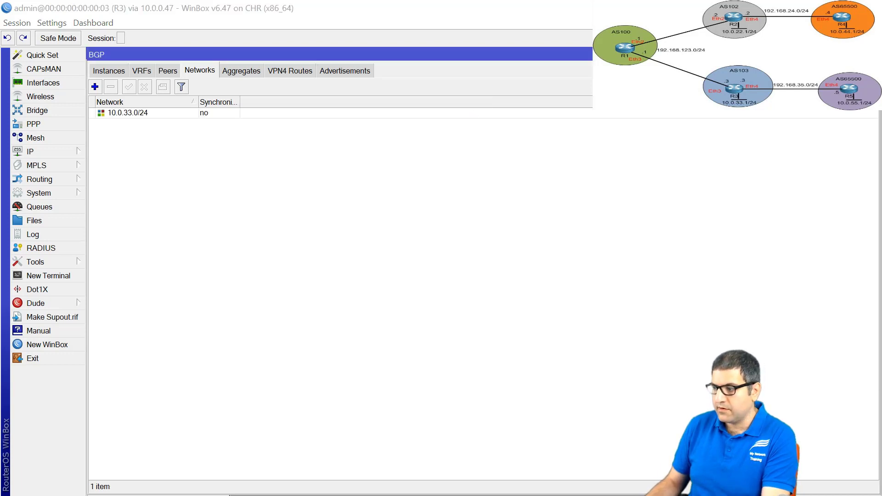
In R4's WinBox session, add the BGP network 10.0.44.0/24 with Synchronize off
{"action": "left_click", "coordinate": [199, 70]}
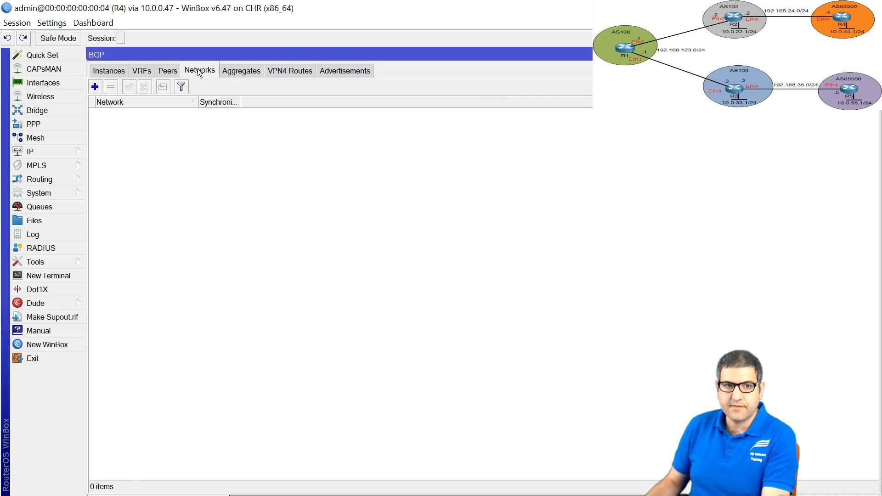
{"action": "left_click", "coordinate": [95, 87]}
{"action": "type", "text": "10"}
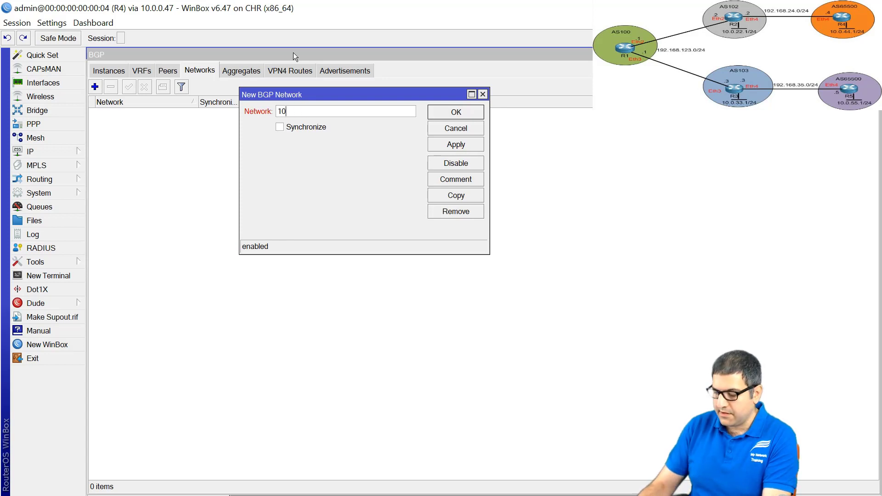
{"action": "type", "text": ".0.44"}
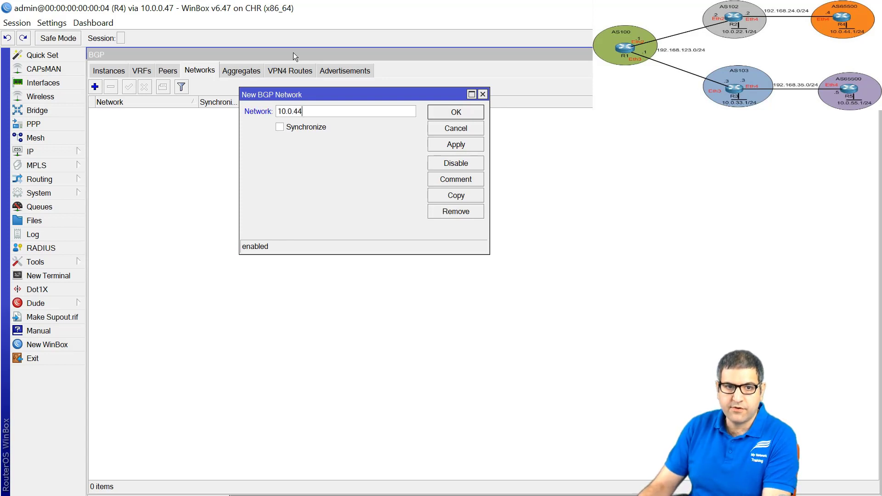
{"action": "type", "text": ".0/24"}
{"action": "key", "text": "Return"}
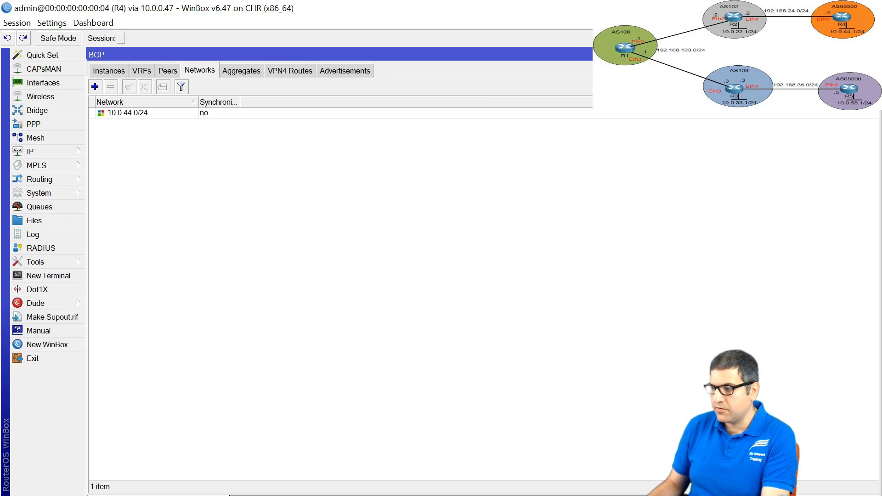
In R5's WinBox session, add the BGP network 10.0.55.0/24, and draw a red check mark after task 4 on the PowerPoint slide
{"action": "key", "text": "alt+Tab"}
{"action": "left_click", "coordinate": [200, 71]}
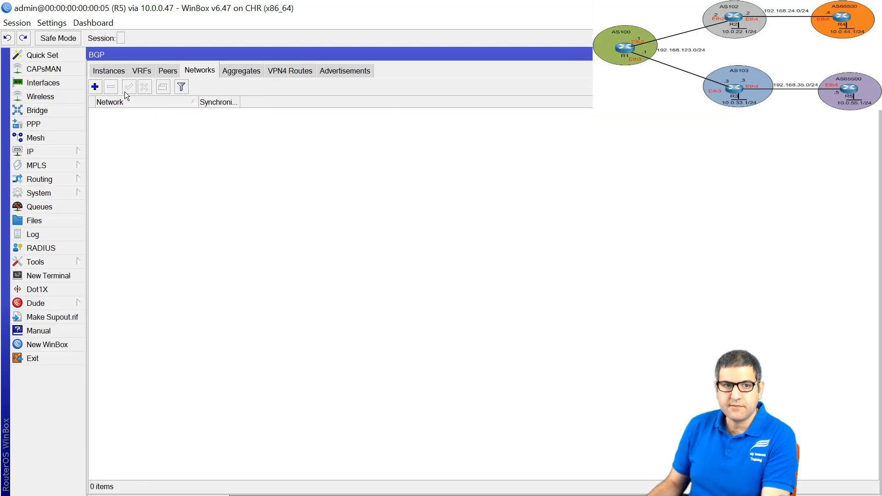
{"action": "left_click", "coordinate": [94, 87]}
{"action": "type", "text": "10."}
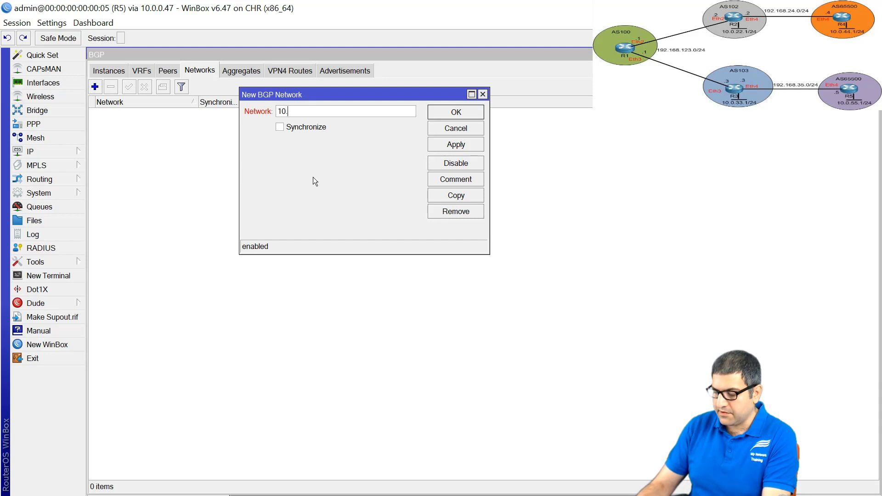
{"action": "type", "text": "0.55.0/24"}
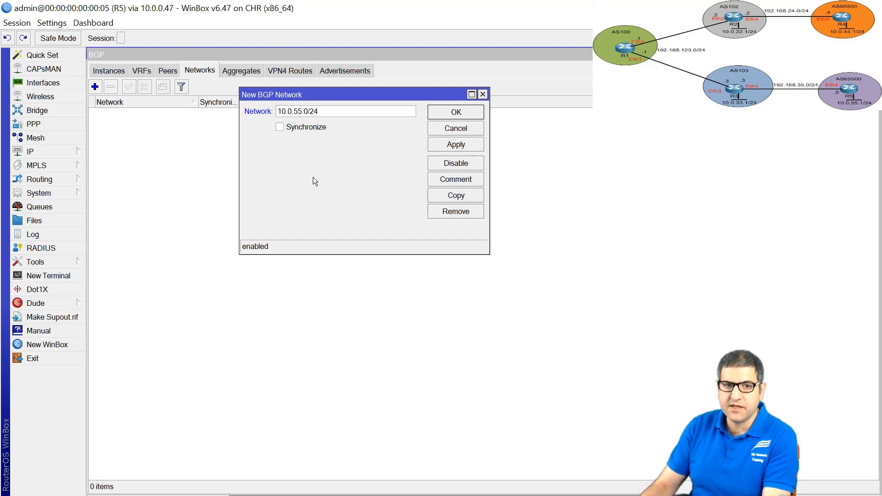
{"action": "key", "text": "Return"}
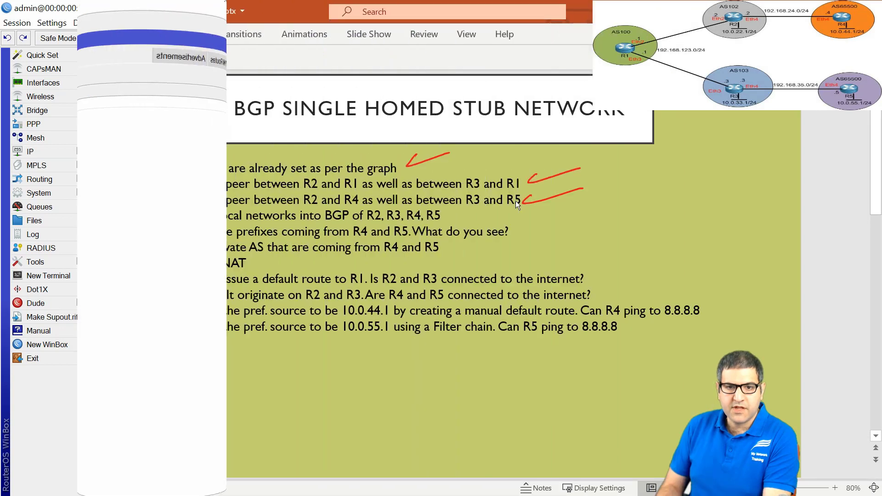
{"action": "left_click_drag", "start_coordinate": [445, 218], "coordinate": [482, 209]}
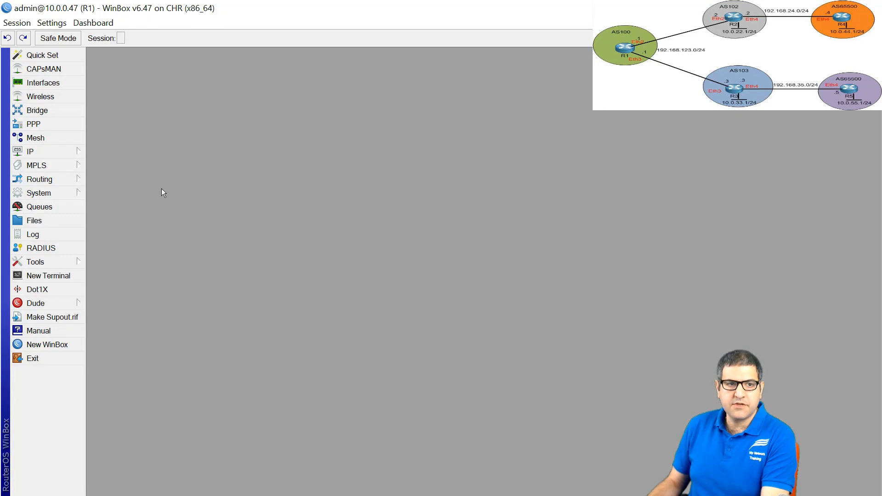
In R1's WinBox session, sort the IP route list by destination address and examine the BGP routes to the R2–R5 local networks
{"action": "left_click", "coordinate": [59, 153]}
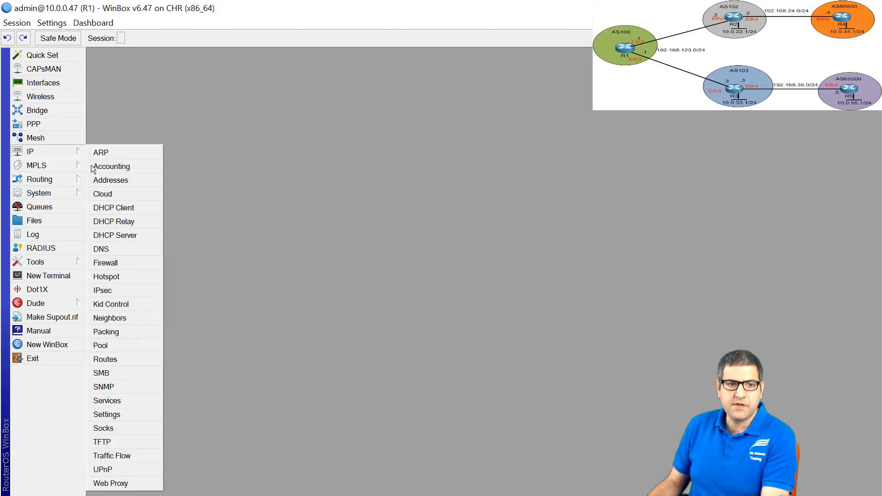
{"action": "left_click", "coordinate": [121, 359]}
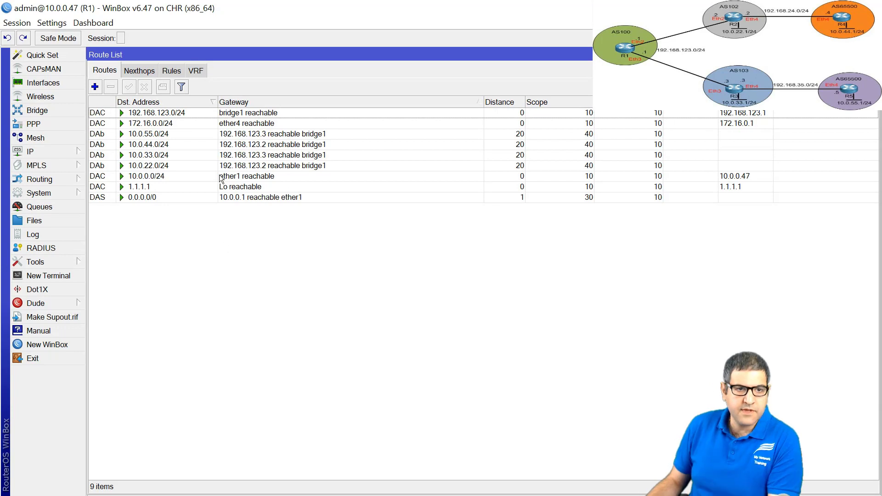
{"action": "left_click", "coordinate": [137, 103]}
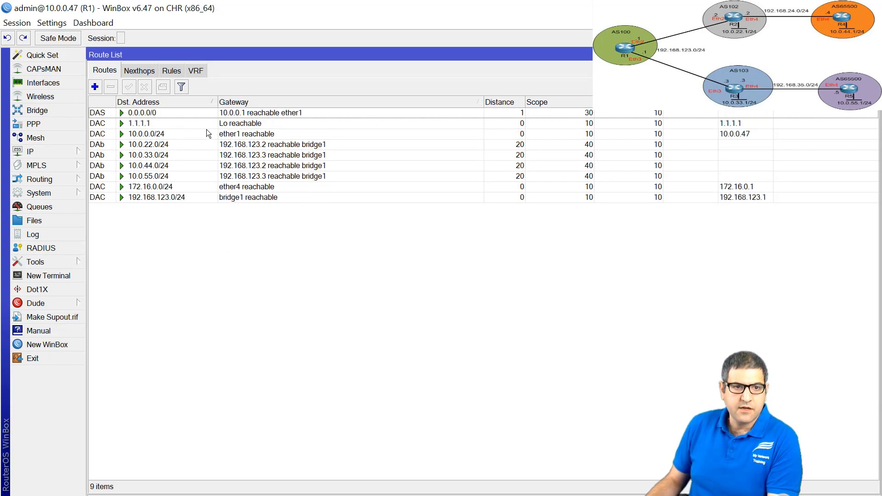
{"action": "left_click", "coordinate": [156, 146]}
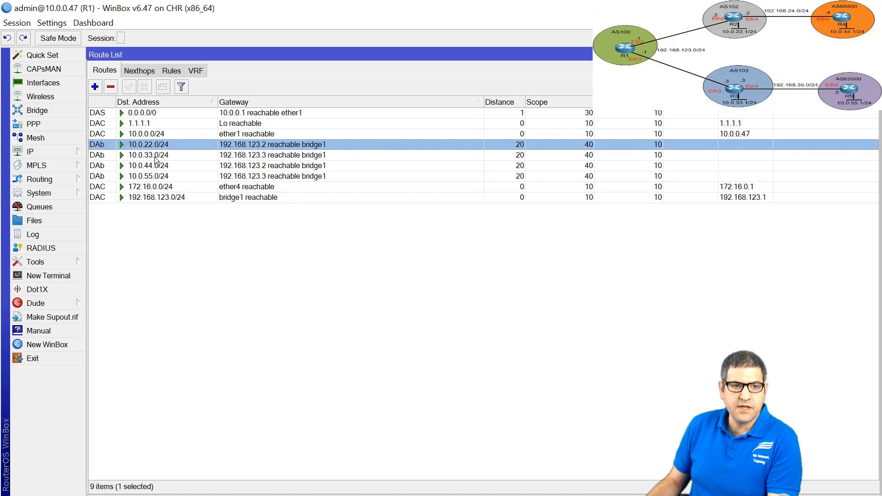
{"action": "left_click", "coordinate": [156, 157], "text": "ctrl"}
{"action": "left_click", "coordinate": [157, 168], "text": "ctrl"}
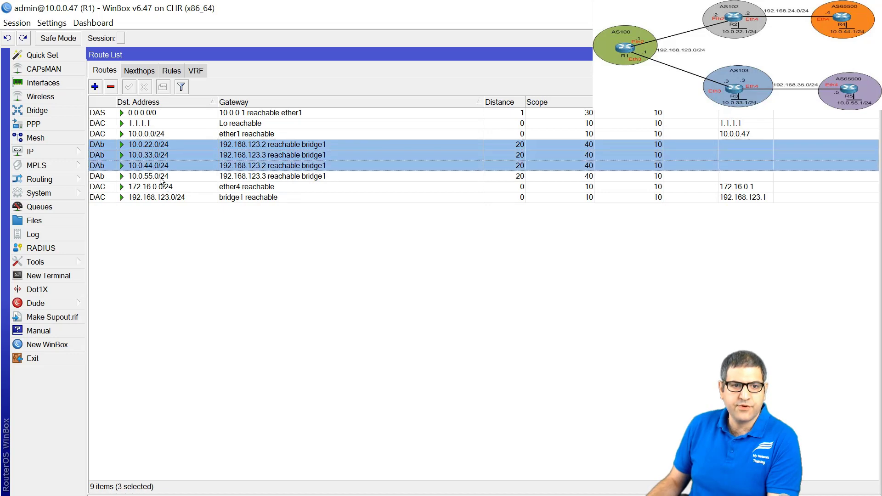
{"action": "left_click", "coordinate": [160, 177], "text": "ctrl"}
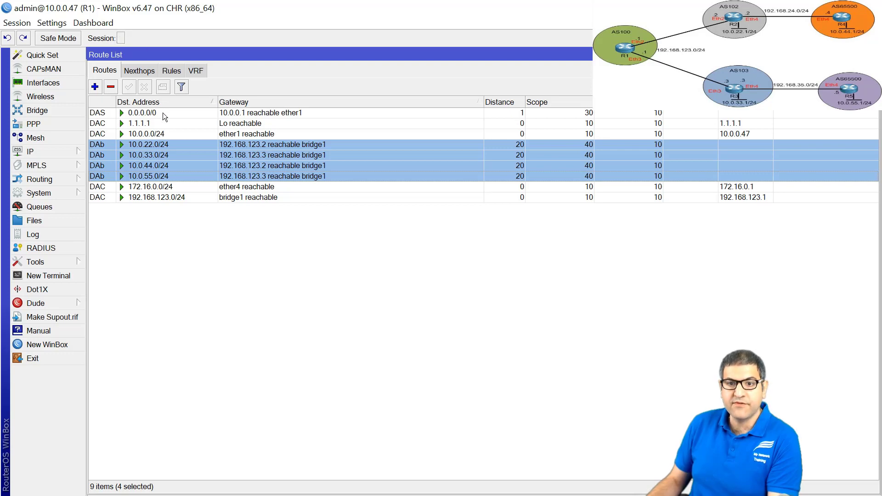
{"action": "left_click", "coordinate": [189, 226]}
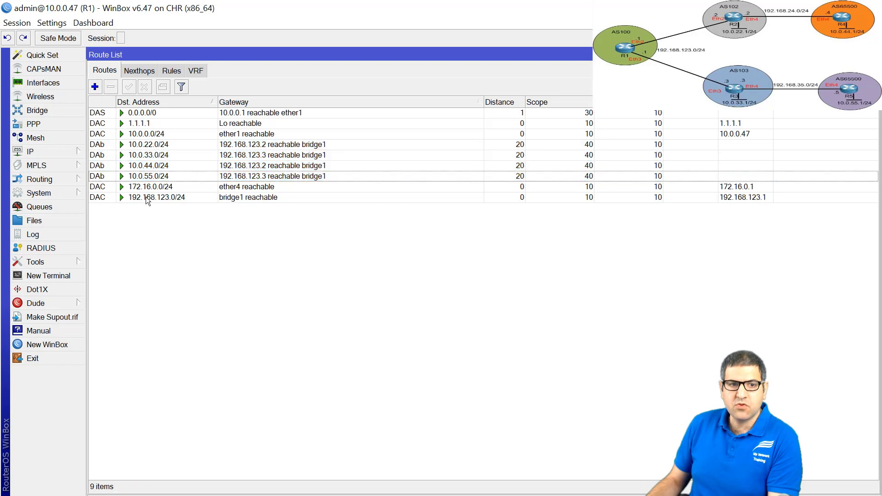
Examine the general details and BGP AS path of R1's route to 10.0.44.0/24, and close the route's details
{"action": "left_click", "coordinate": [159, 166]}
{"action": "double_click", "coordinate": [160, 167]}
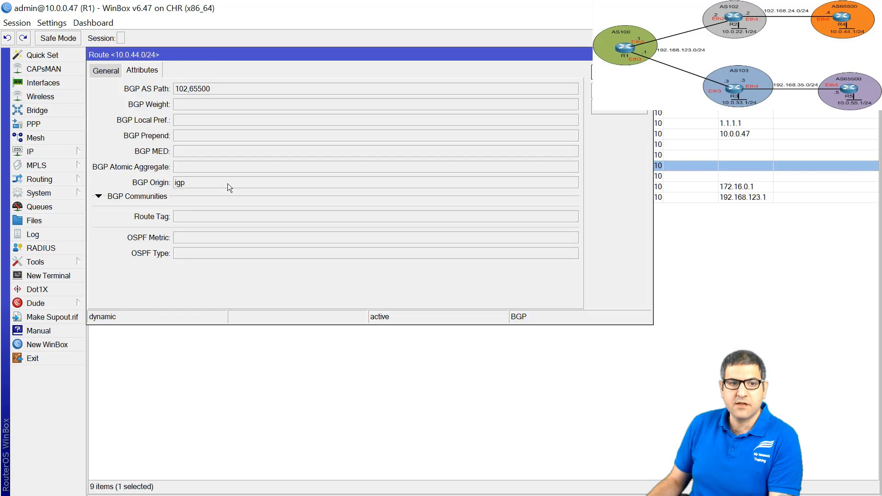
{"action": "left_click", "coordinate": [106, 71]}
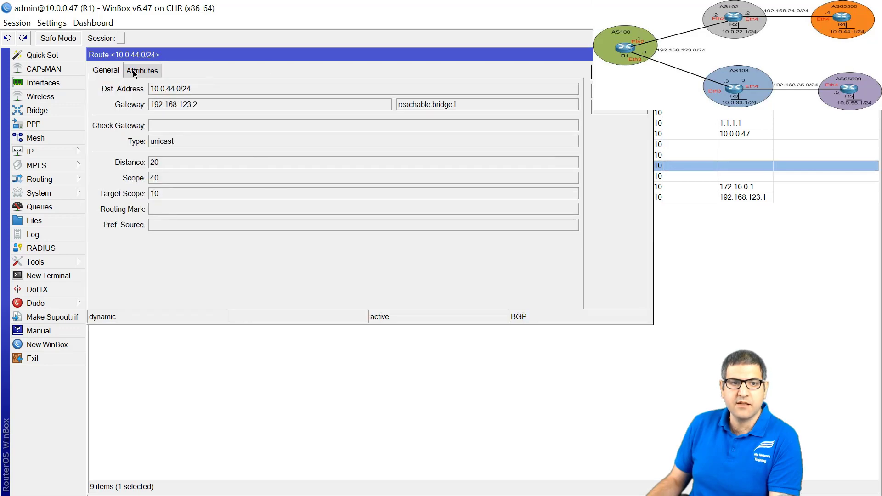
{"action": "left_click", "coordinate": [135, 72]}
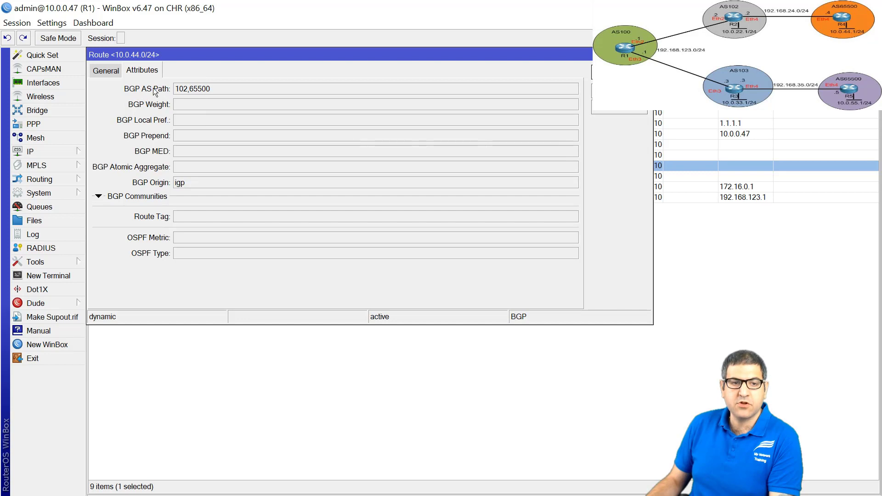
{"action": "left_click_drag", "start_coordinate": [178, 90], "coordinate": [183, 90]}
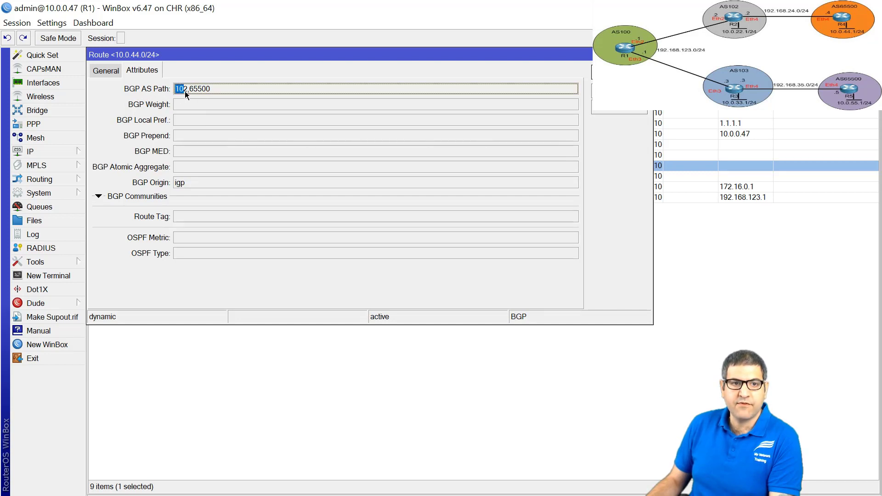
{"action": "left_click_drag", "start_coordinate": [184, 91], "coordinate": [188, 91]}
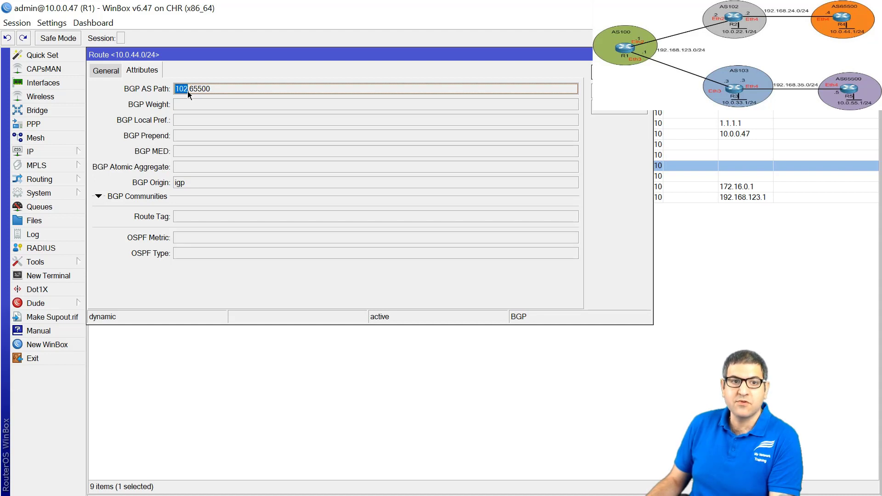
{"action": "left_click_drag", "start_coordinate": [190, 90], "coordinate": [203, 89]}
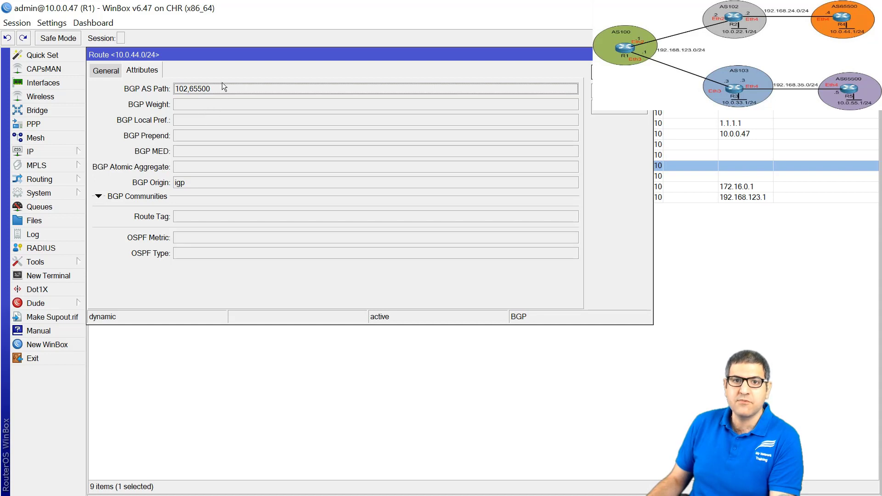
{"action": "left_click_drag", "start_coordinate": [189, 90], "coordinate": [210, 90]}
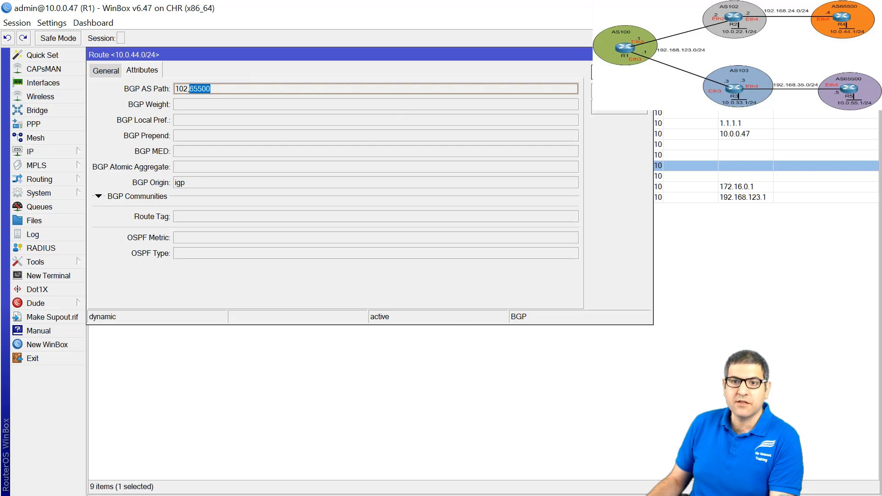
{"action": "key", "text": "Escape"}
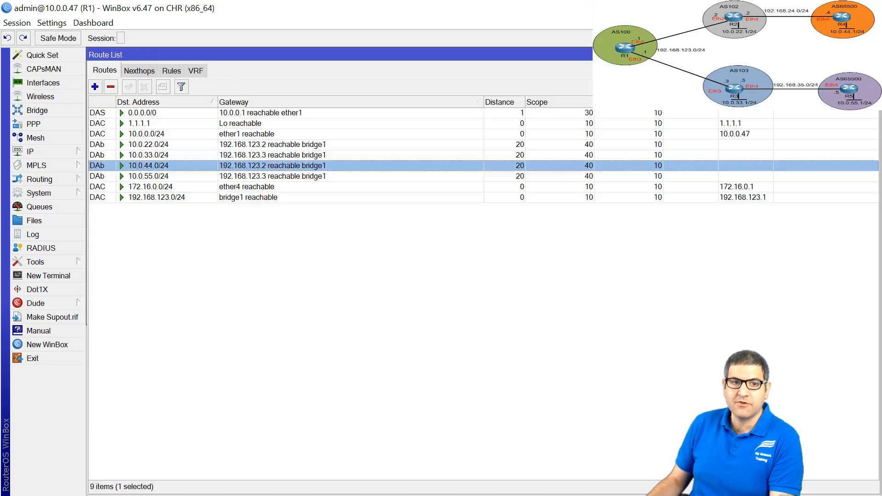
Open R1's route to 10.0.55.0/24 and examine its BGP AS path attribute
{"action": "left_click", "coordinate": [155, 177]}
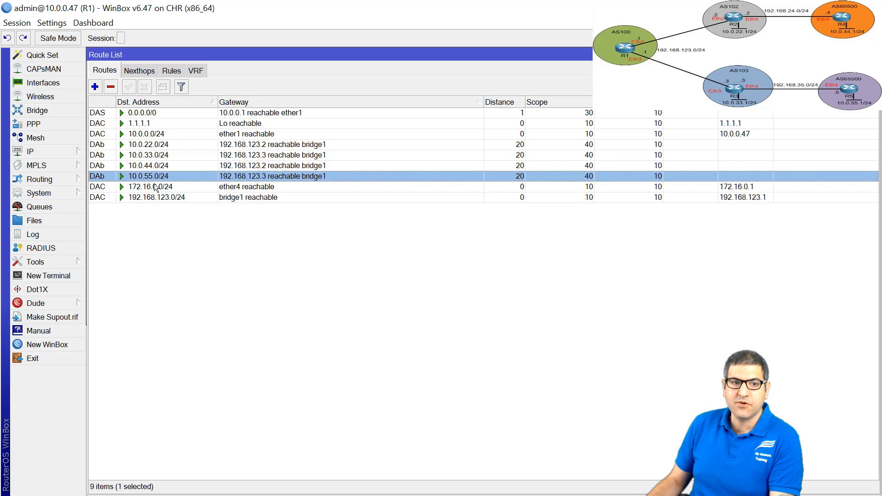
{"action": "double_click", "coordinate": [150, 173]}
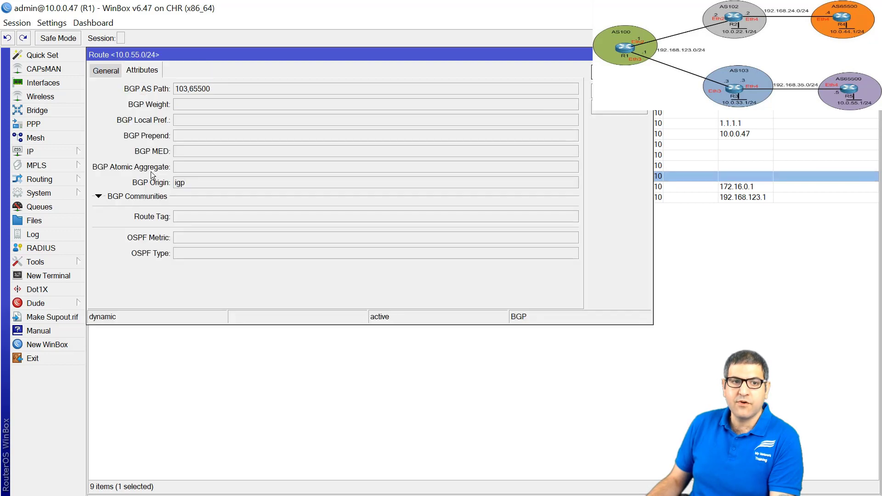
{"action": "left_click", "coordinate": [189, 90]}
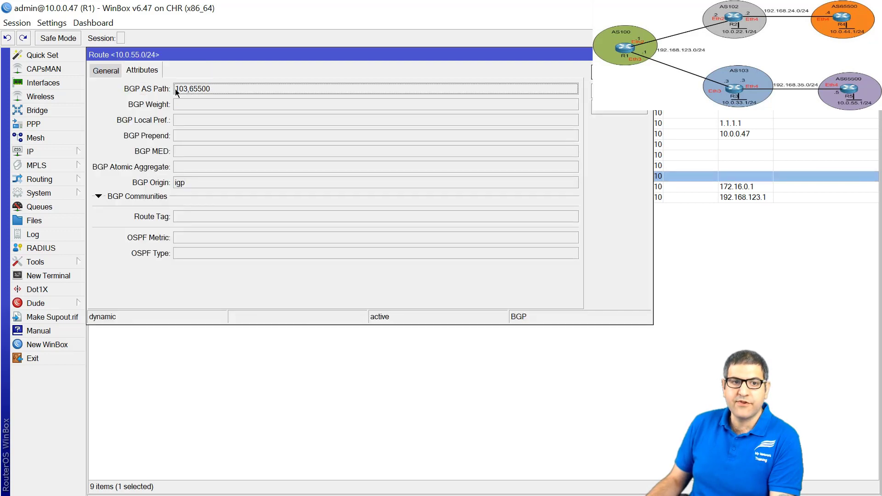